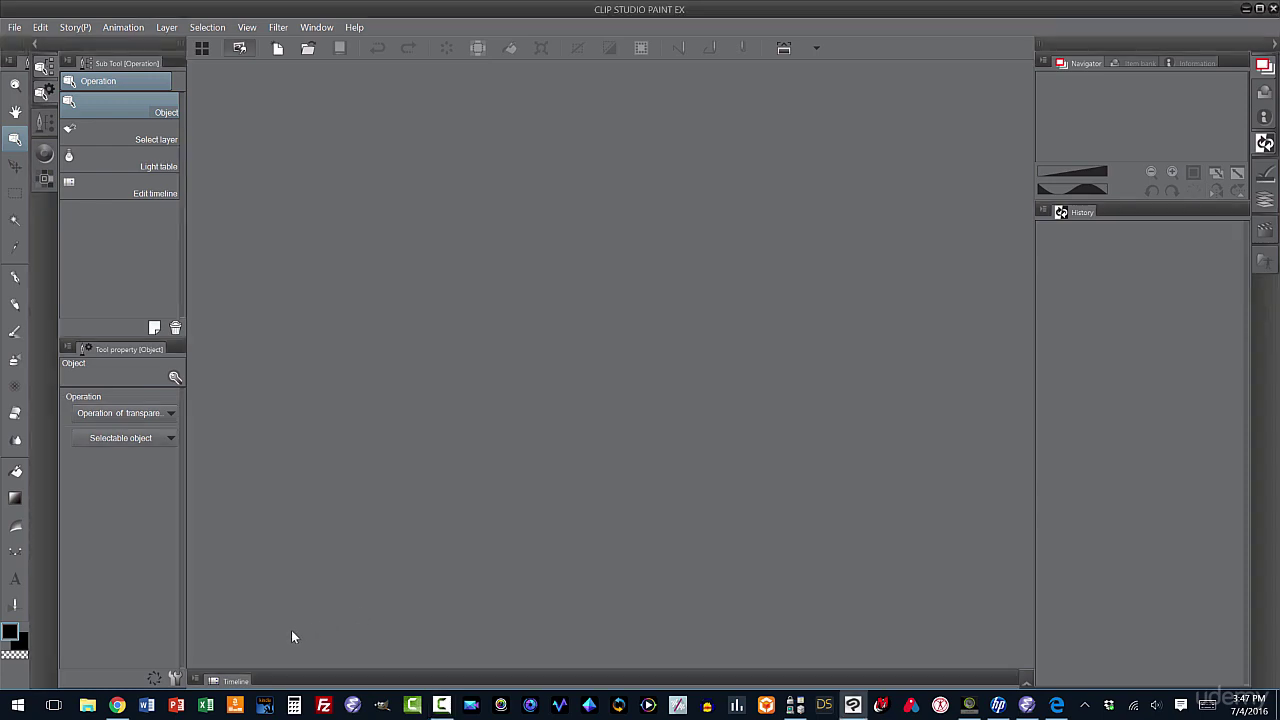
# - Look over the $19.96 wooden drawing-hand manikin listing on Amazon, then minimize Chrome
pyautogui.click(117, 705)
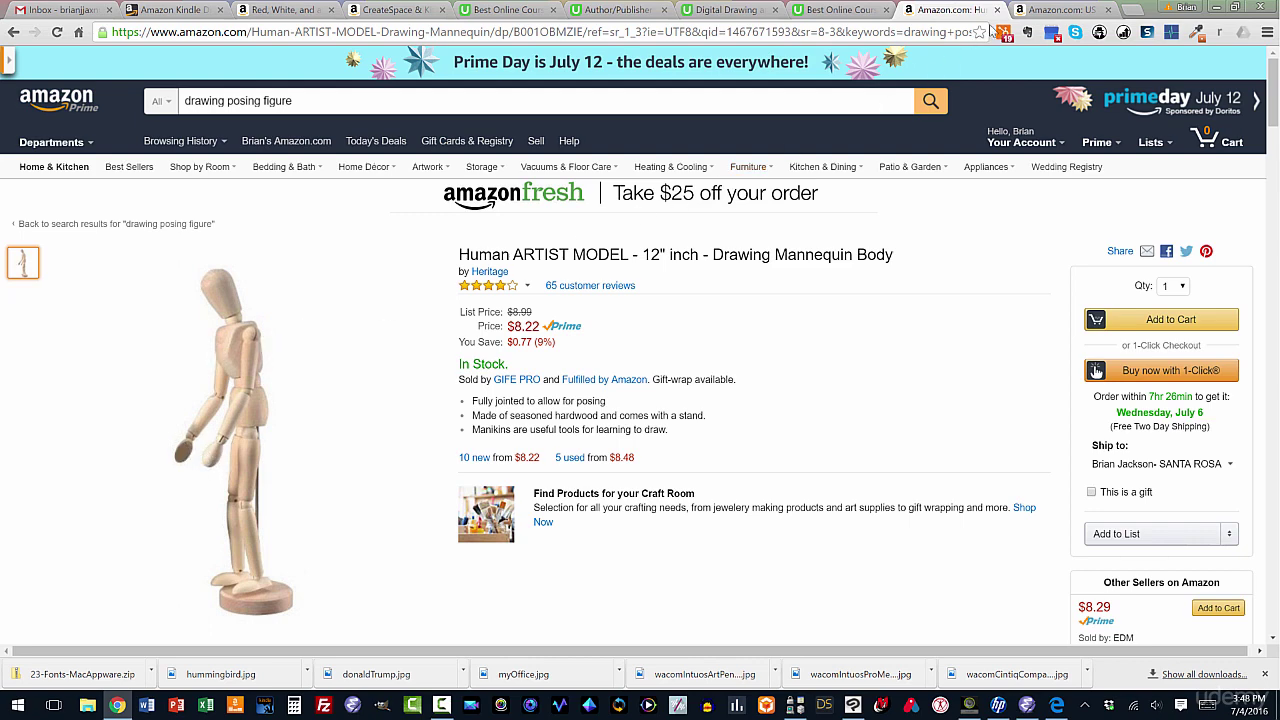
pyautogui.click(1066, 11)
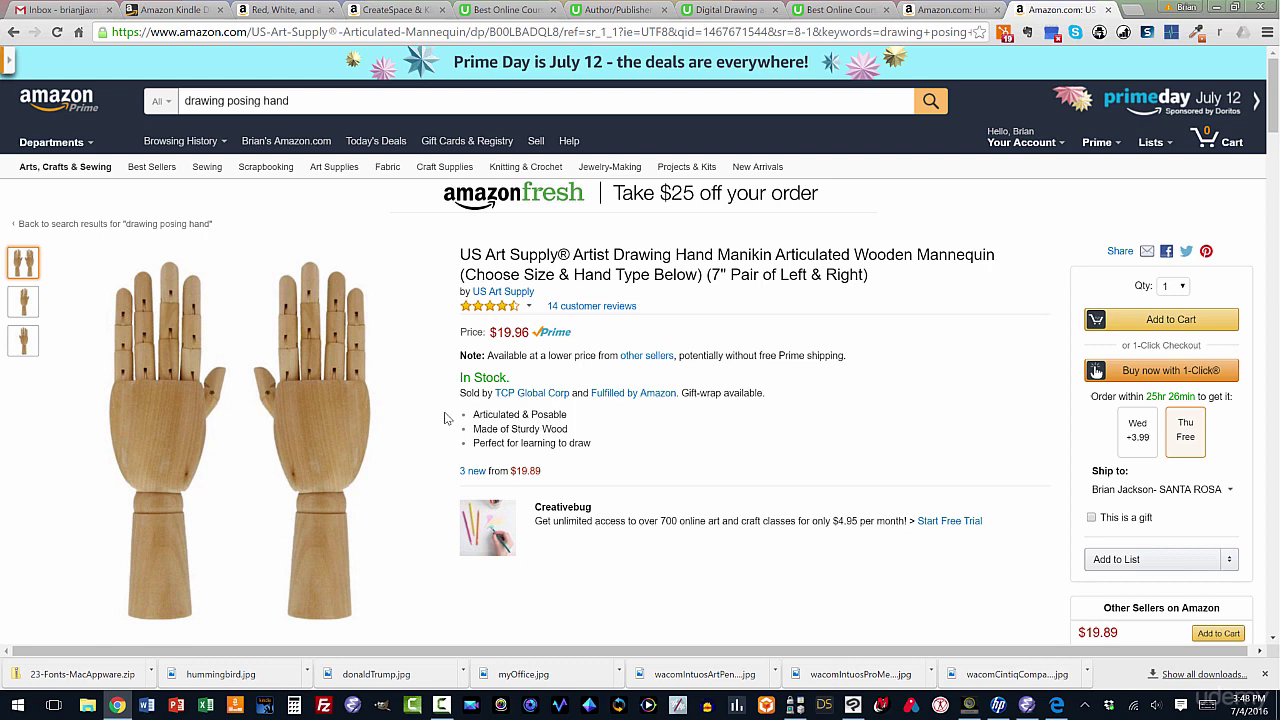
pyautogui.click(1216, 9)
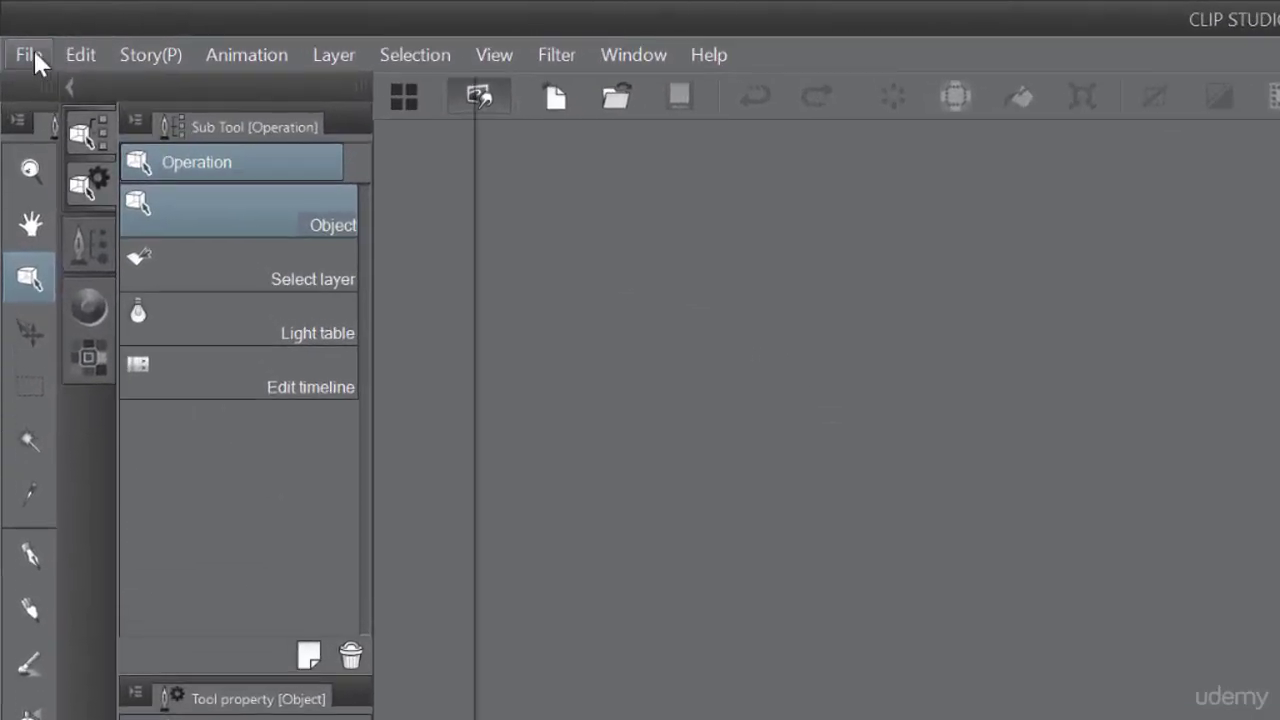
# - Create a blank 800 × 600 px, 600 dpi canvas and apply View > Fit to Navigator
pyautogui.click(34, 54)
pyautogui.click(52, 84)
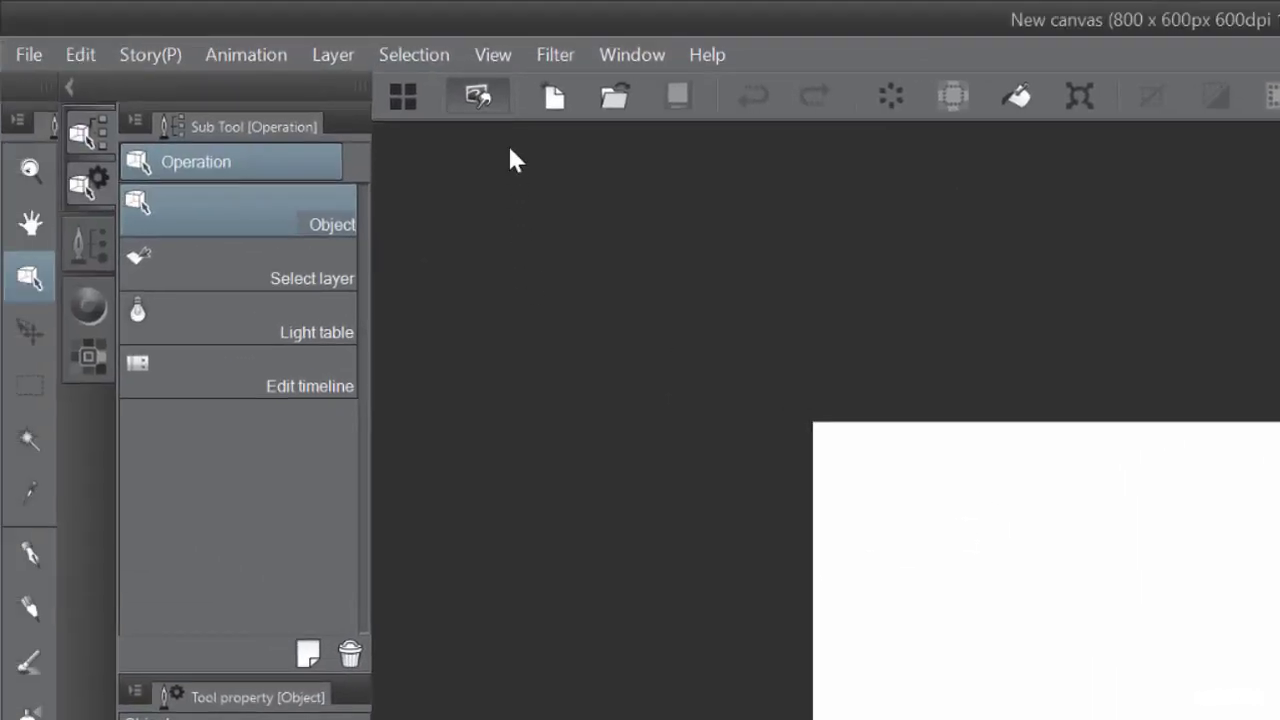
pyautogui.click(492, 56)
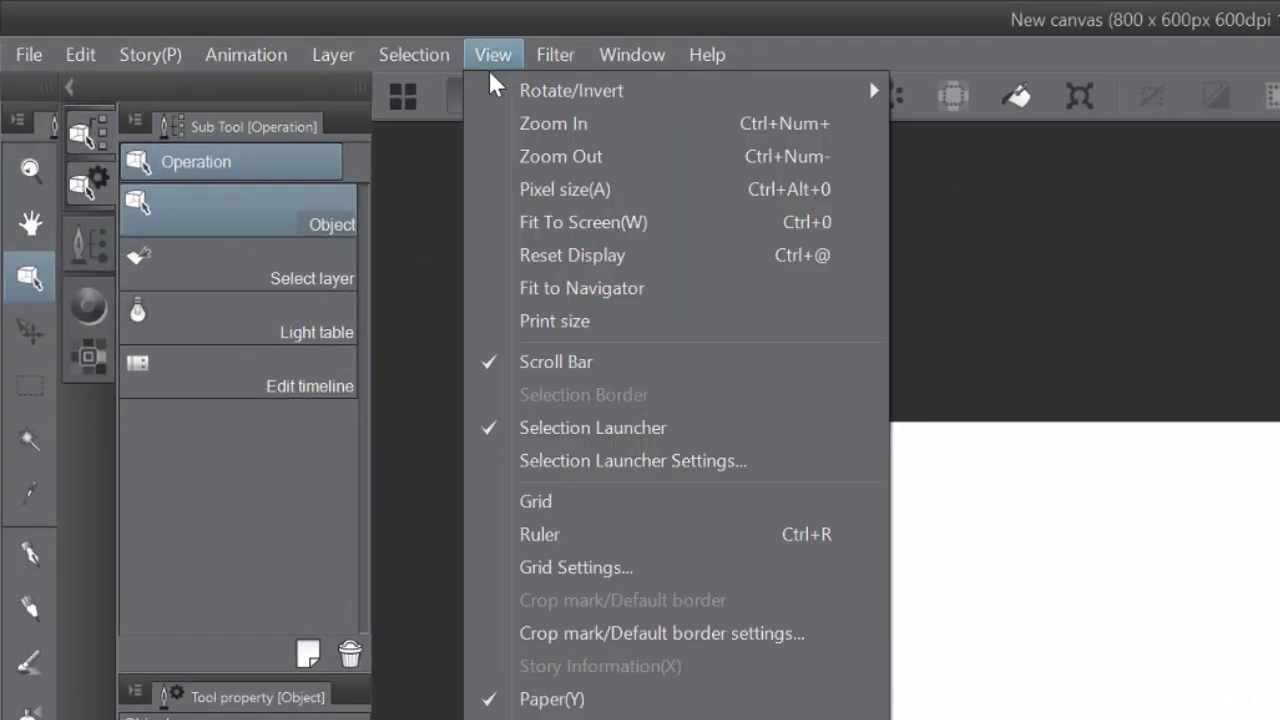
pyautogui.click(575, 290)
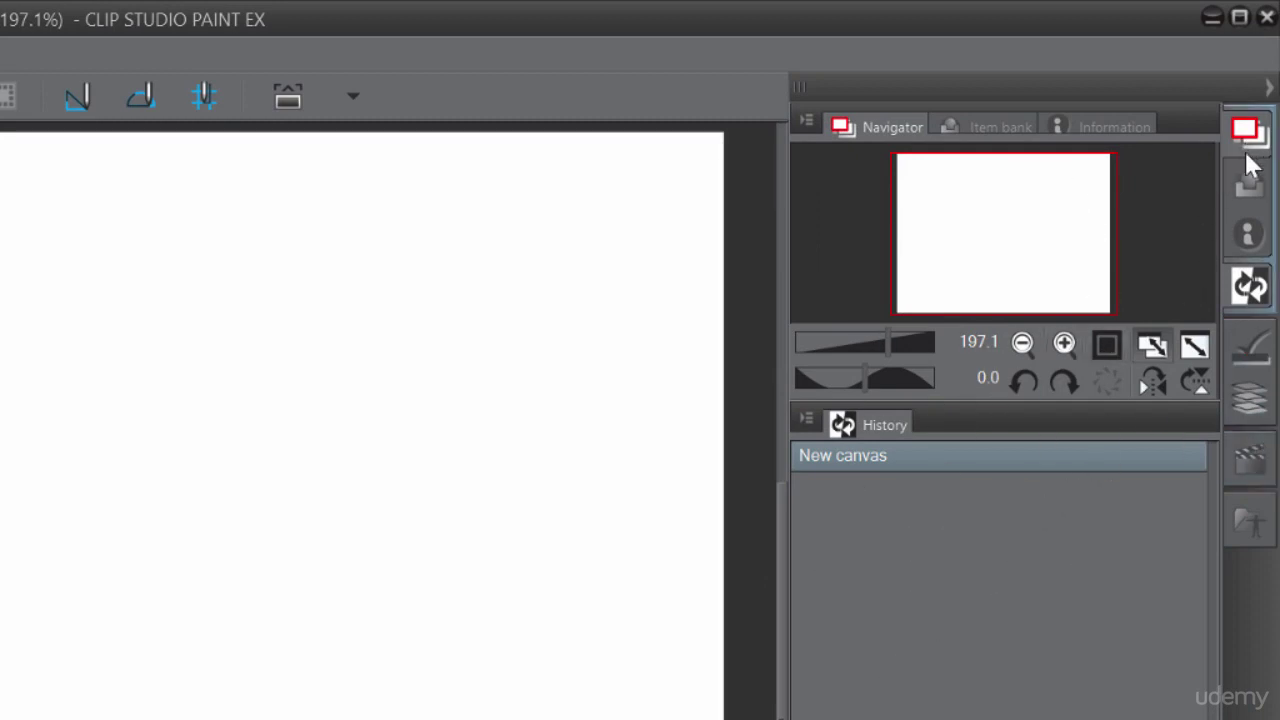
# - Show the Layer panel and then the Material panel with its 3D library
pyautogui.click(1249, 400)
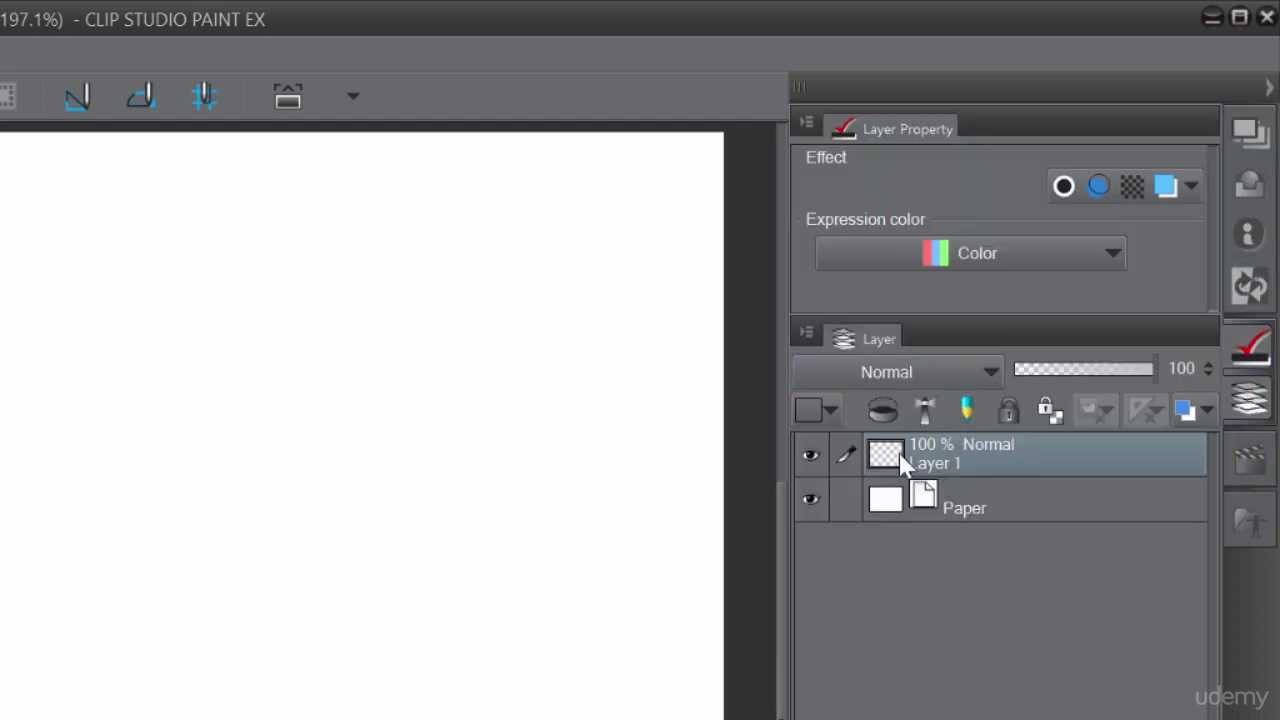
pyautogui.click(1247, 522)
pyautogui.click(1252, 523)
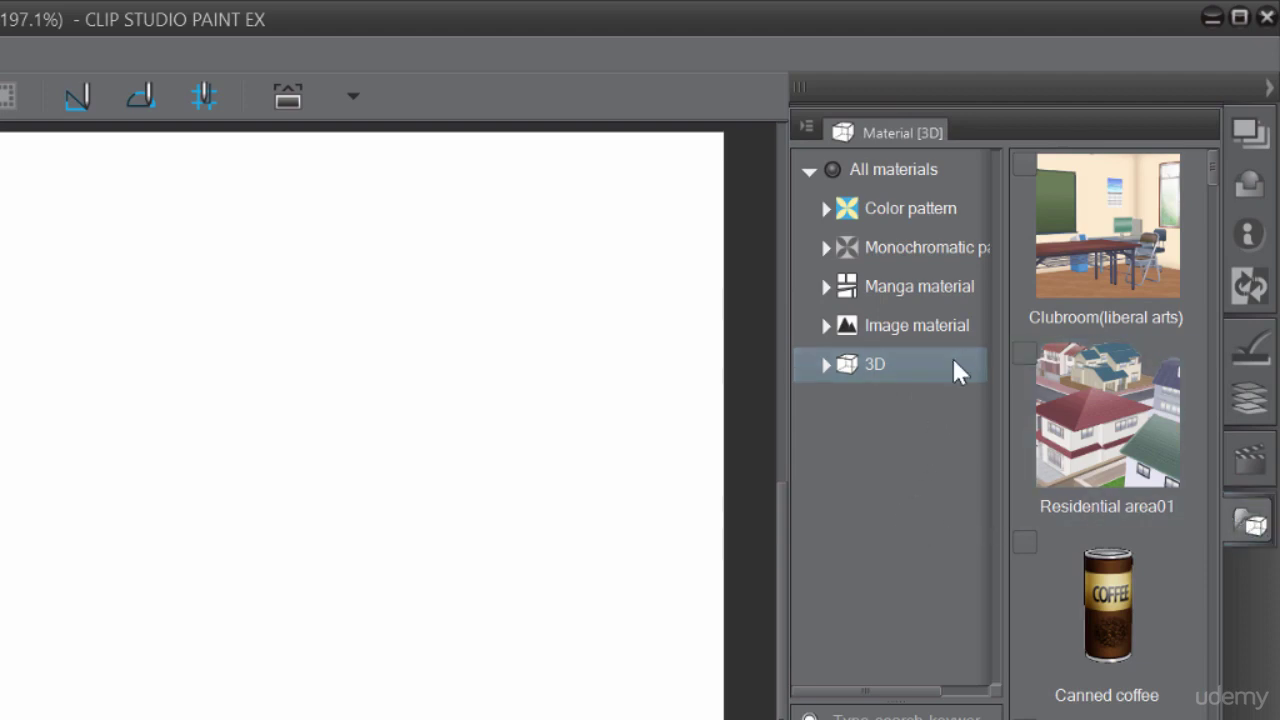
pyautogui.click(1057, 312)
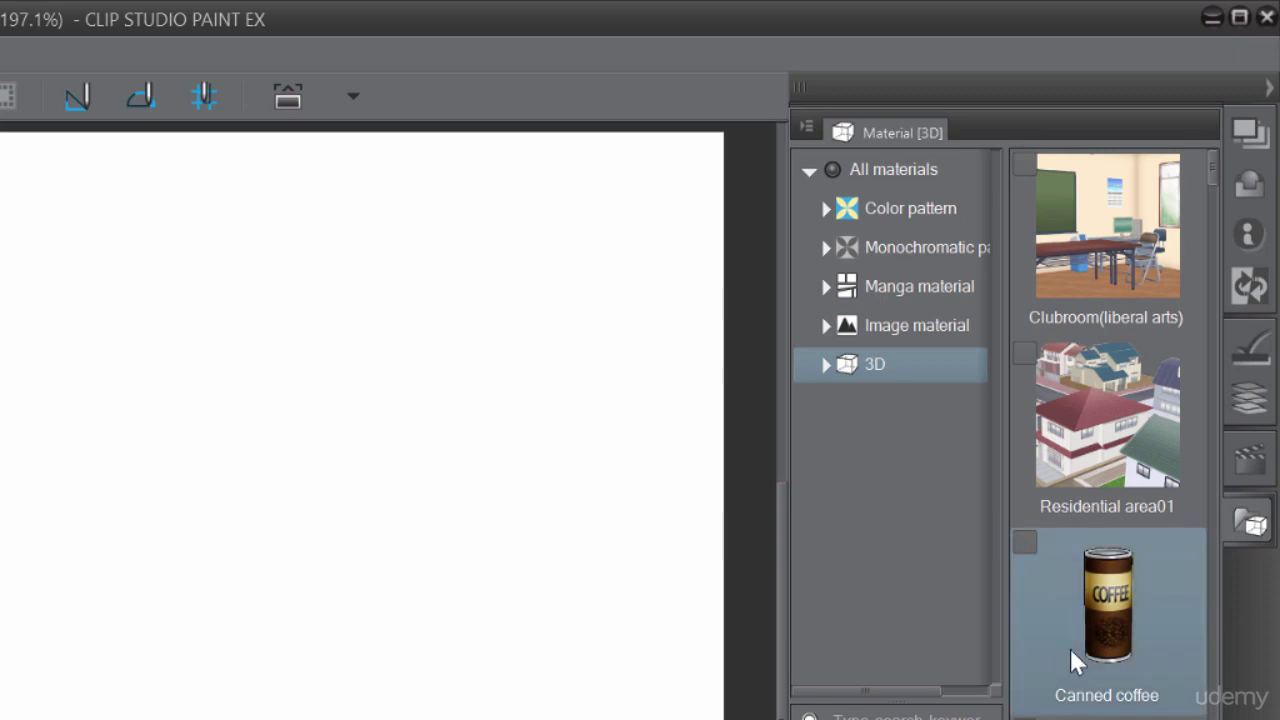
# - Expand 3D > Body type and select the 3D drawing doll (Female)
pyautogui.click(822, 362)
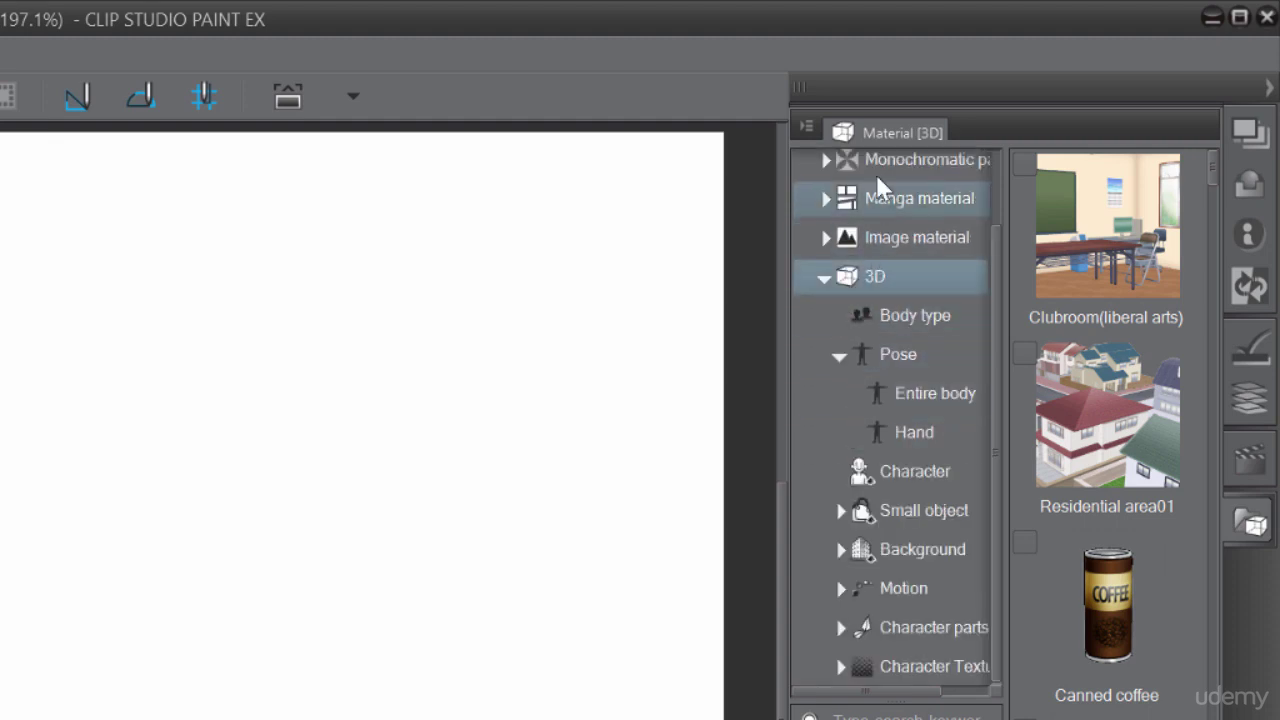
pyautogui.click(892, 313)
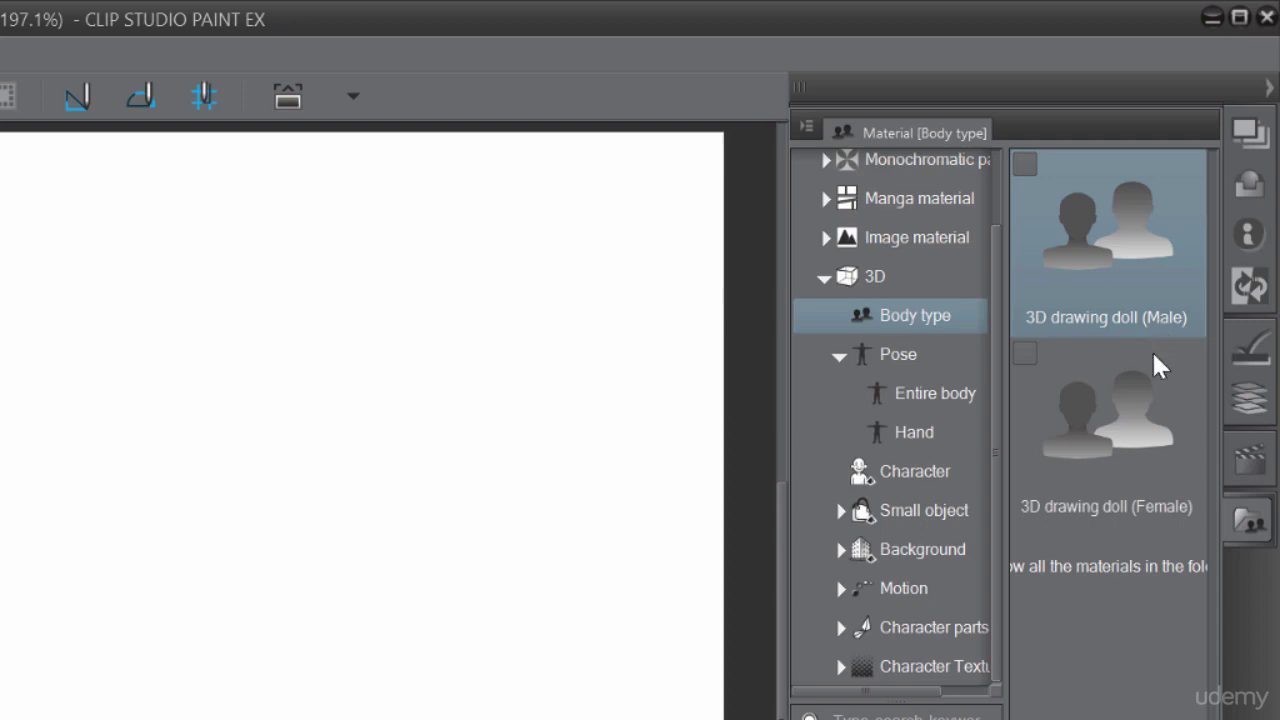
pyautogui.click(1125, 440)
pyautogui.click(1106, 420)
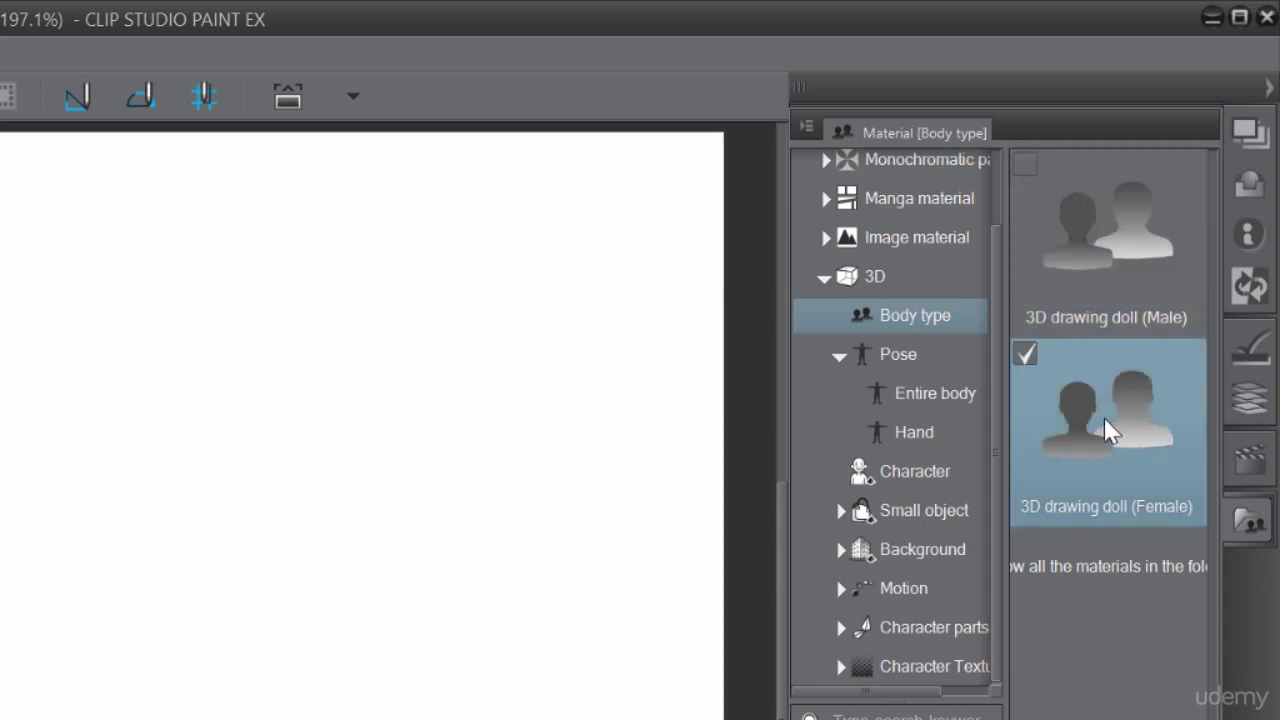
# - Drag the female 3D drawing doll onto the canvas, then deselect it and orbit the camera
pyautogui.moveTo(1104, 417); pyautogui.dragTo(0, 676)
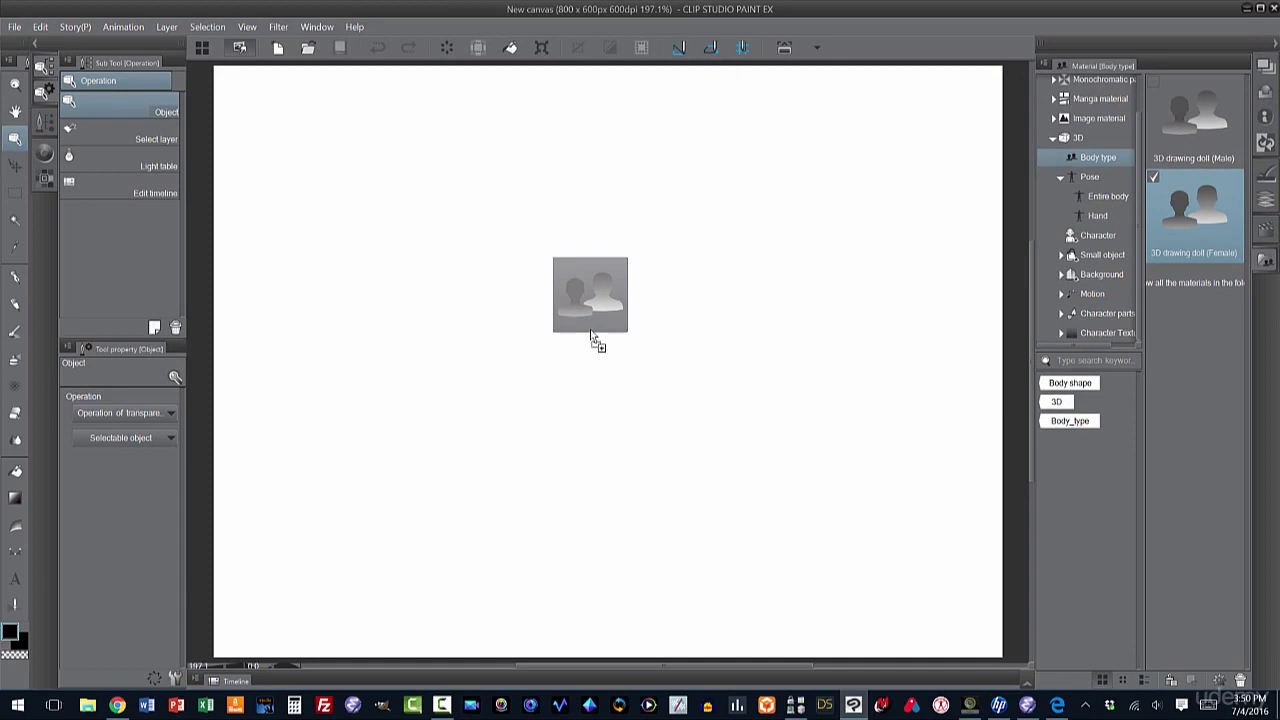
pyautogui.moveTo(591, 337); pyautogui.dragTo(591, 337)
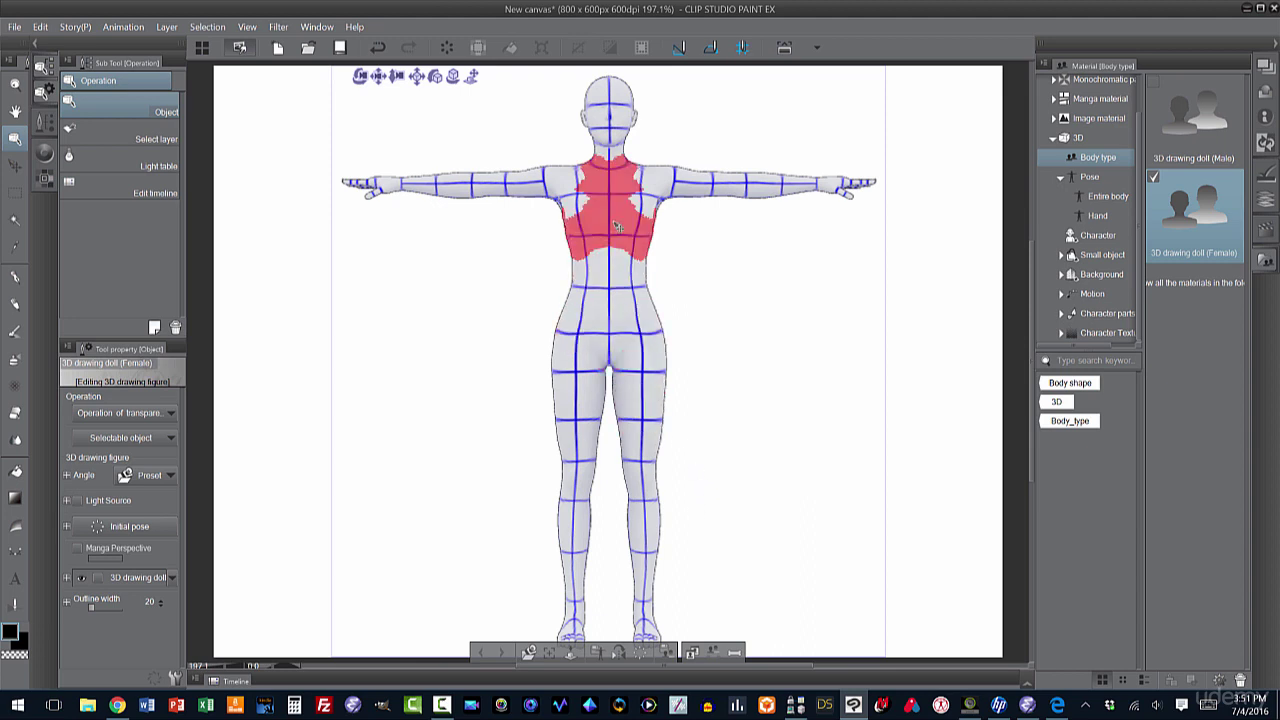
pyautogui.click(452, 343)
pyautogui.moveTo(452, 343)
pyautogui.mouseDown()
pyautogui.moveTo(549, 371)
pyautogui.moveTo(666, 323)
pyautogui.moveTo(729, 320)
pyautogui.moveTo(760, 284)
pyautogui.moveTo(674, 357)
pyautogui.moveTo(477, 371)
pyautogui.moveTo(440, 346)
pyautogui.moveTo(450, 340)
pyautogui.mouseUp()
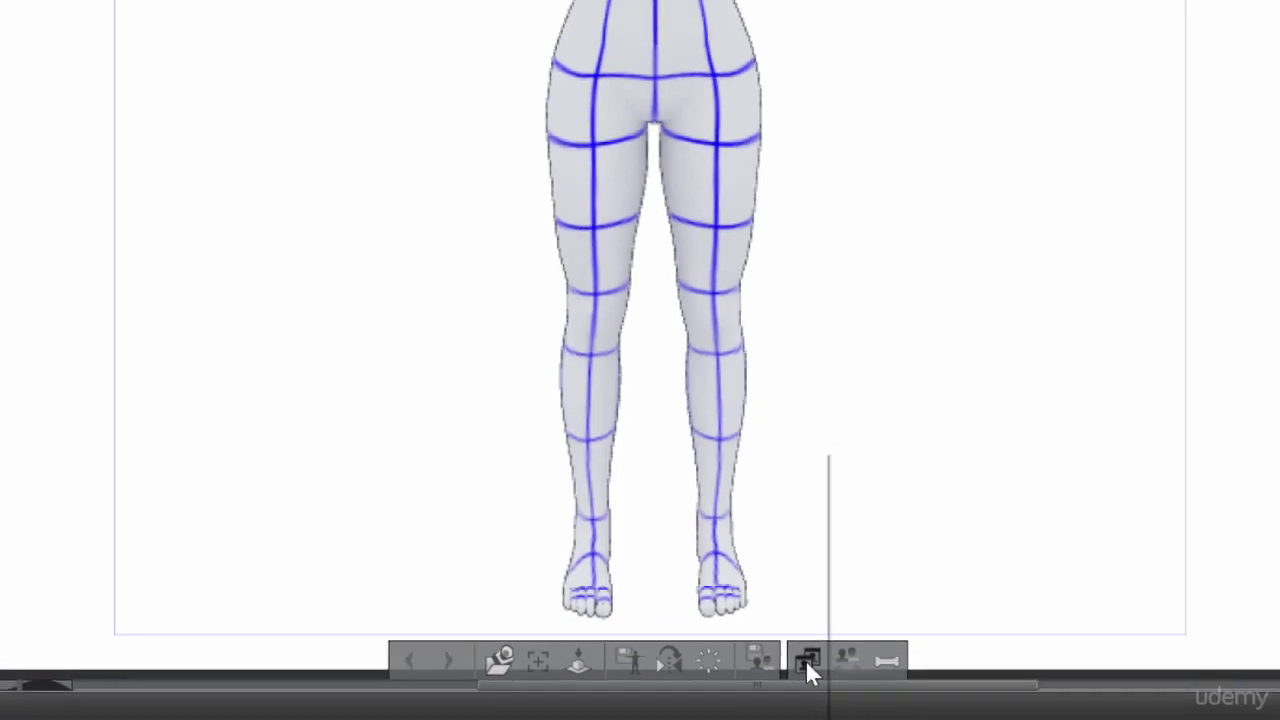
# - In the body shape controls, drag toward Slim and raise the height slider
pyautogui.click(805, 660)
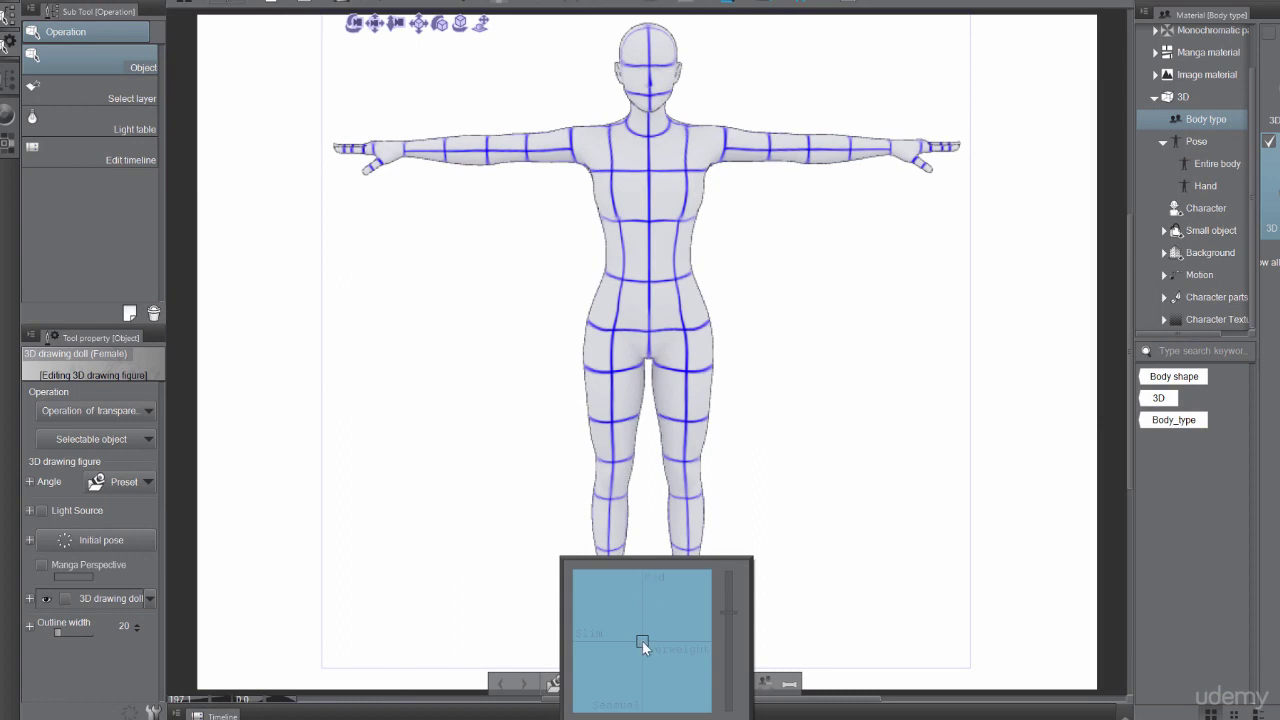
pyautogui.moveTo(642, 640)
pyautogui.mouseDown()
pyautogui.moveTo(636, 702)
pyautogui.moveTo(640, 644)
pyautogui.mouseUp()
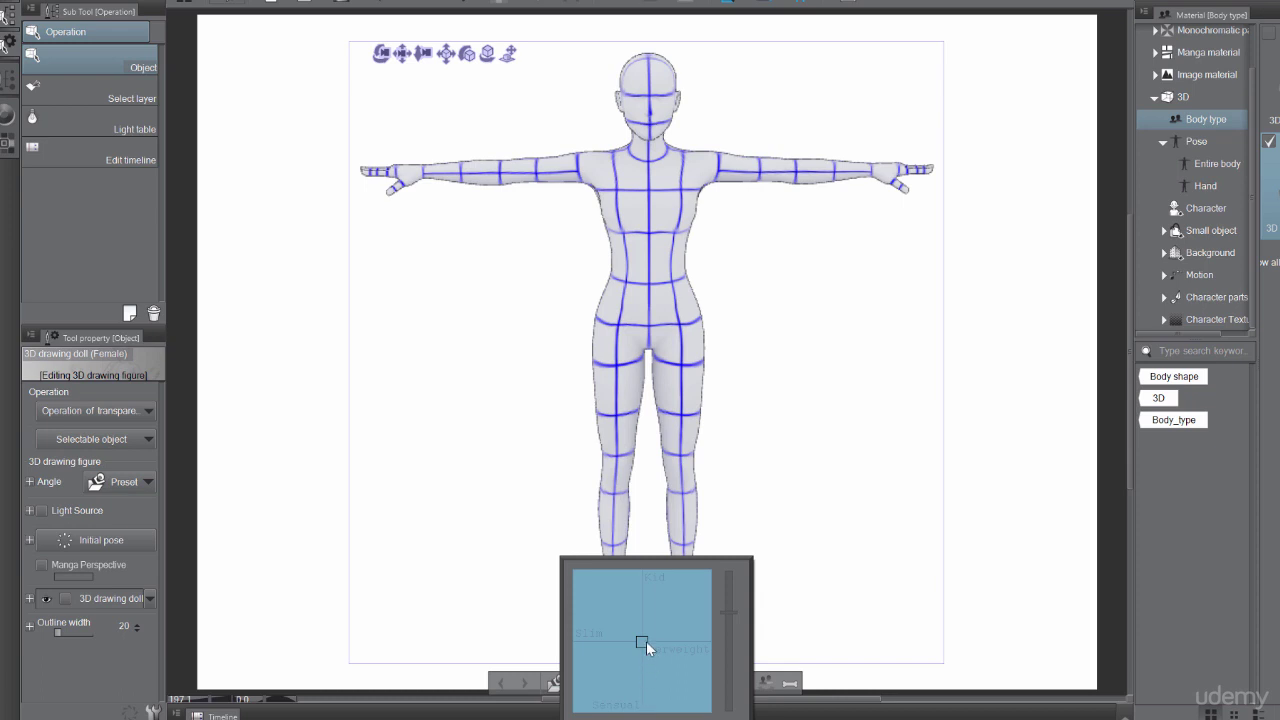
pyautogui.moveTo(639, 640); pyautogui.dragTo(645, 578)
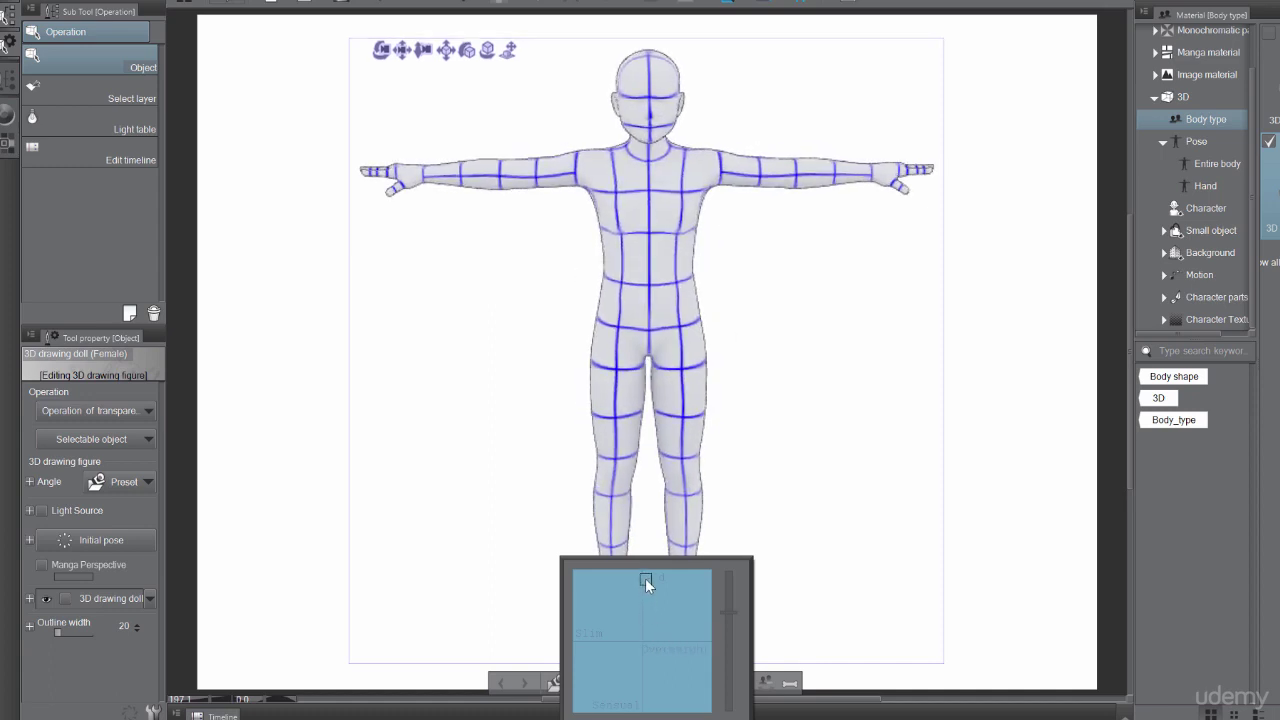
pyautogui.moveTo(730, 611); pyautogui.dragTo(730, 606)
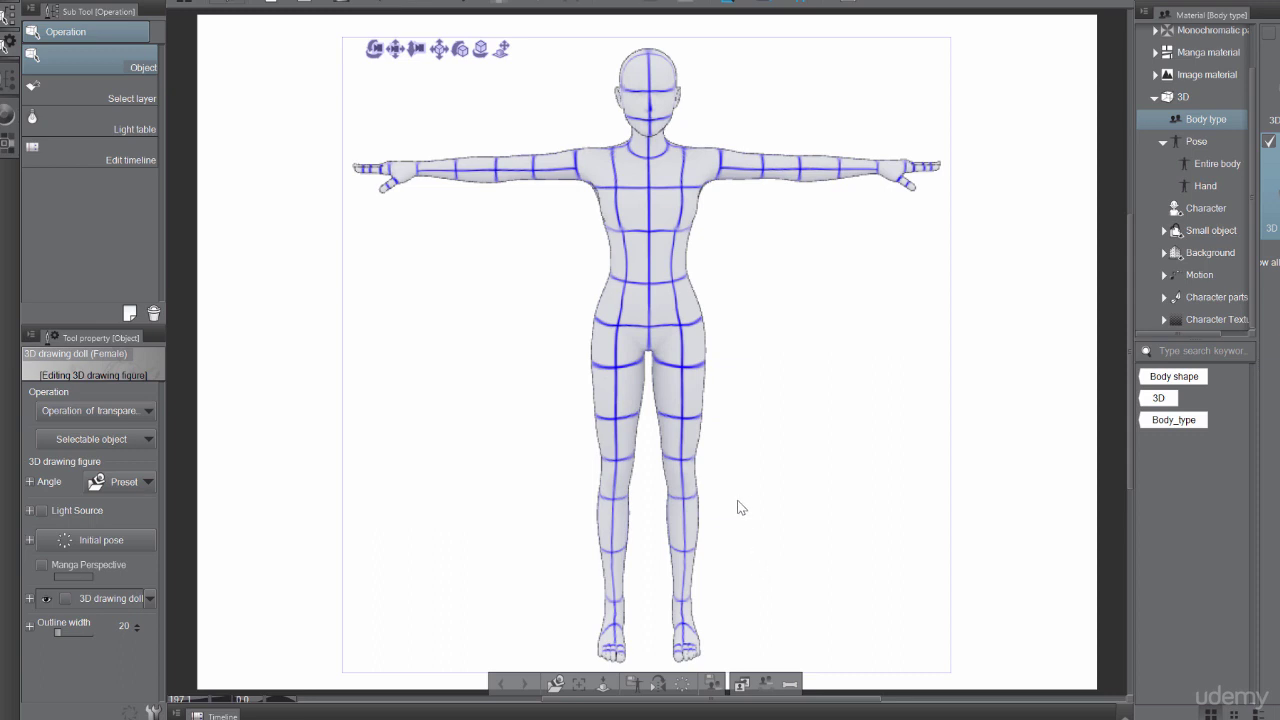
# - Set the doll's Head length to 0 and Head width to 1 in the per-part size settings
pyautogui.click(790, 685)
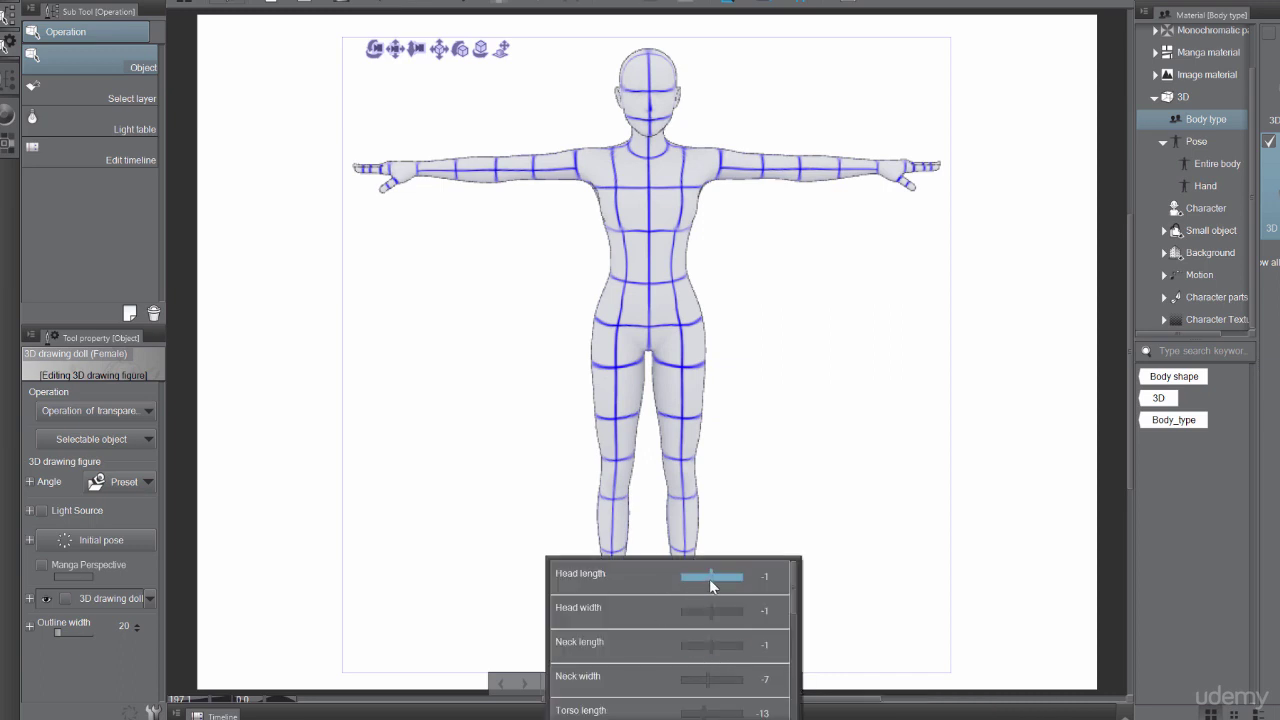
pyautogui.moveTo(710, 580); pyautogui.dragTo(714, 616)
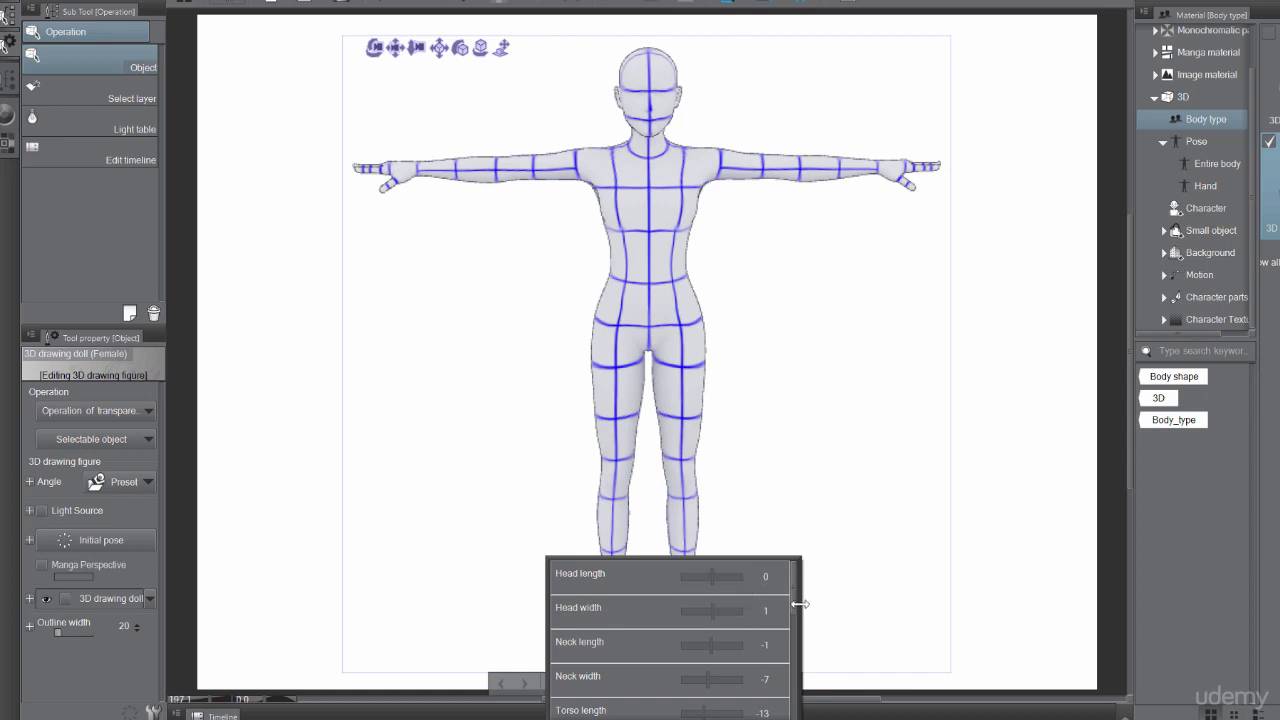
pyautogui.moveTo(790, 594)
pyautogui.mouseDown()
pyautogui.moveTo(786, 680)
pyautogui.moveTo(791, 603)
pyautogui.mouseUp()
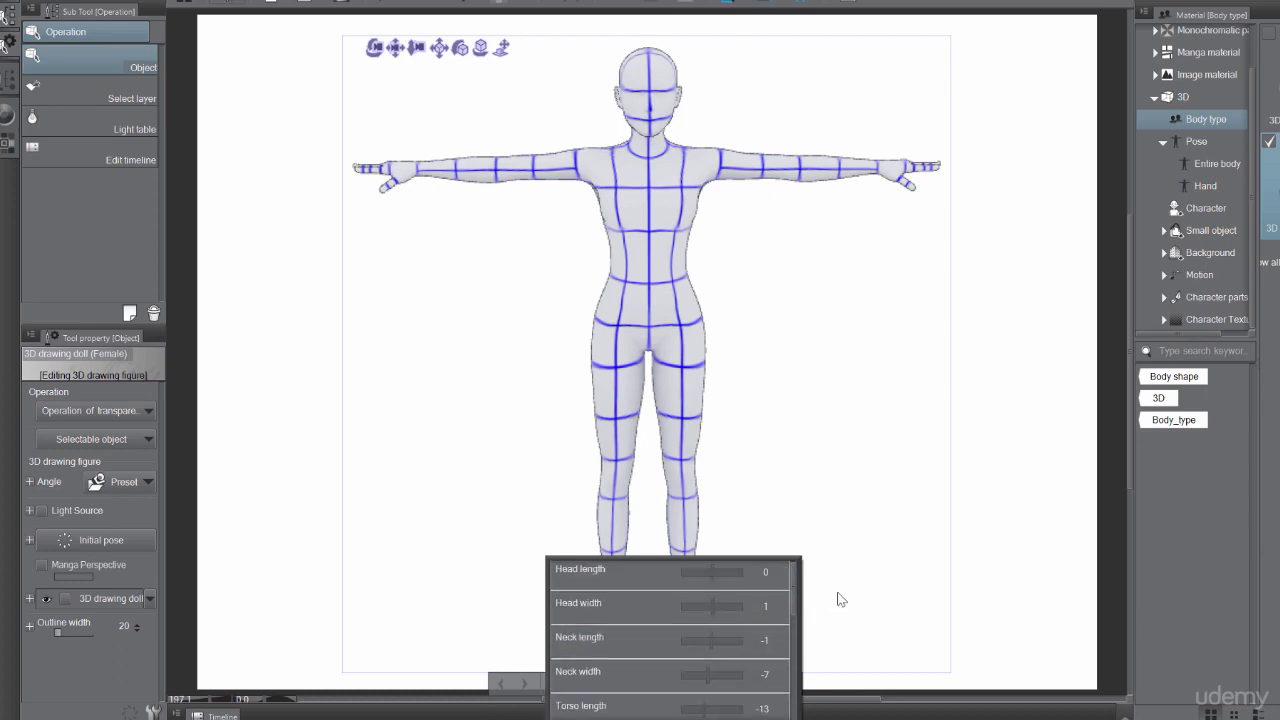
# - Close the part-size settings and orbit, zoom and pan to a front view of the doll
pyautogui.click(822, 510)
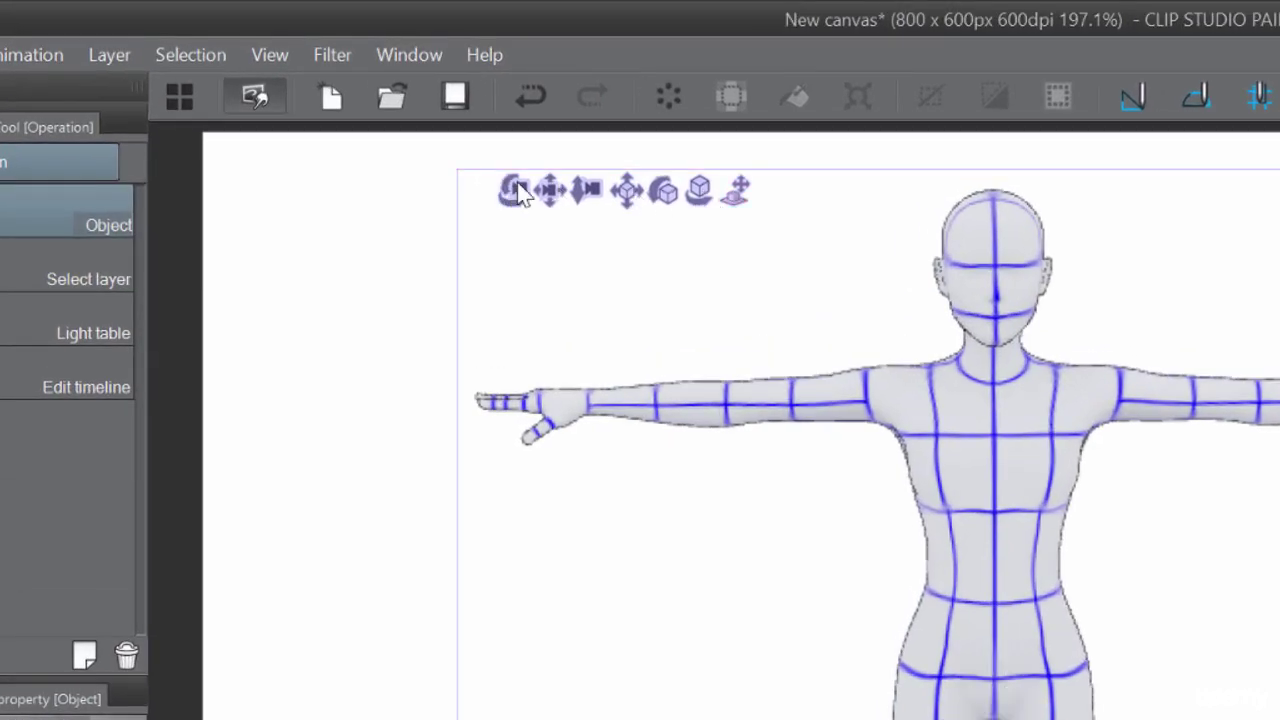
pyautogui.moveTo(512, 190); pyautogui.dragTo(714, 451)
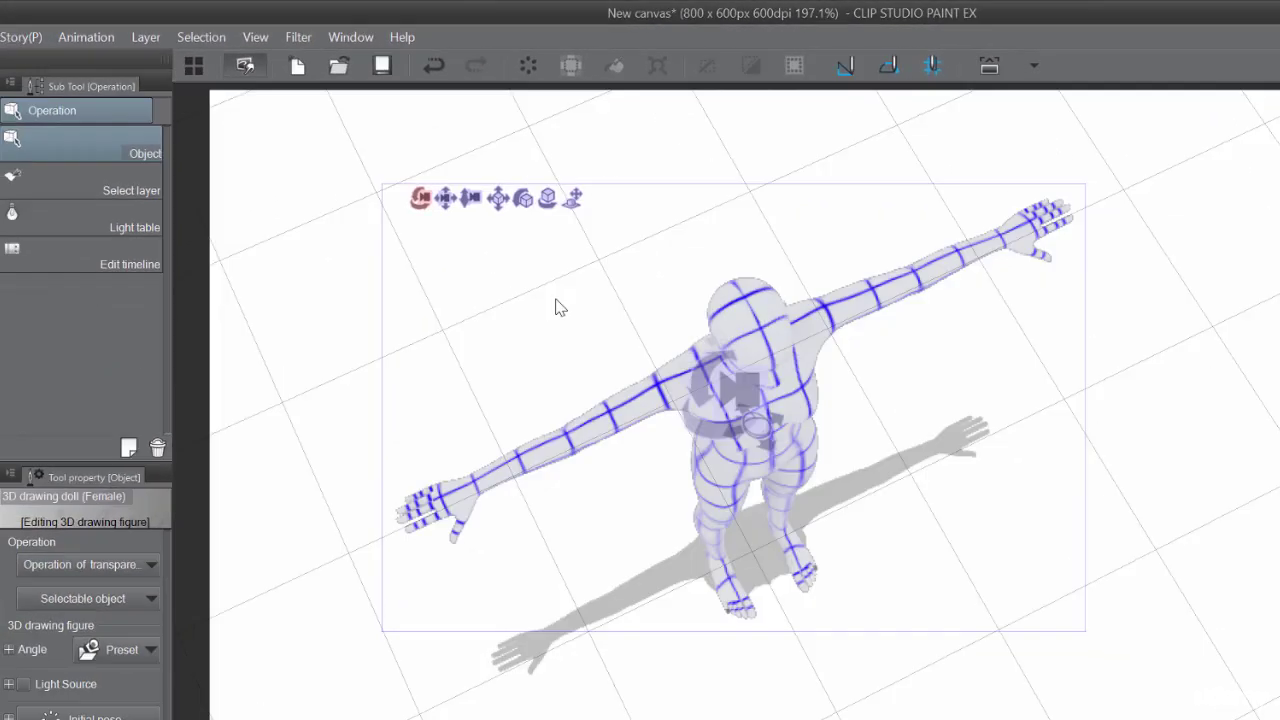
pyautogui.moveTo(558, 307); pyautogui.dragTo(787, 278)
pyautogui.moveTo(635, 203); pyautogui.dragTo(305, 107)
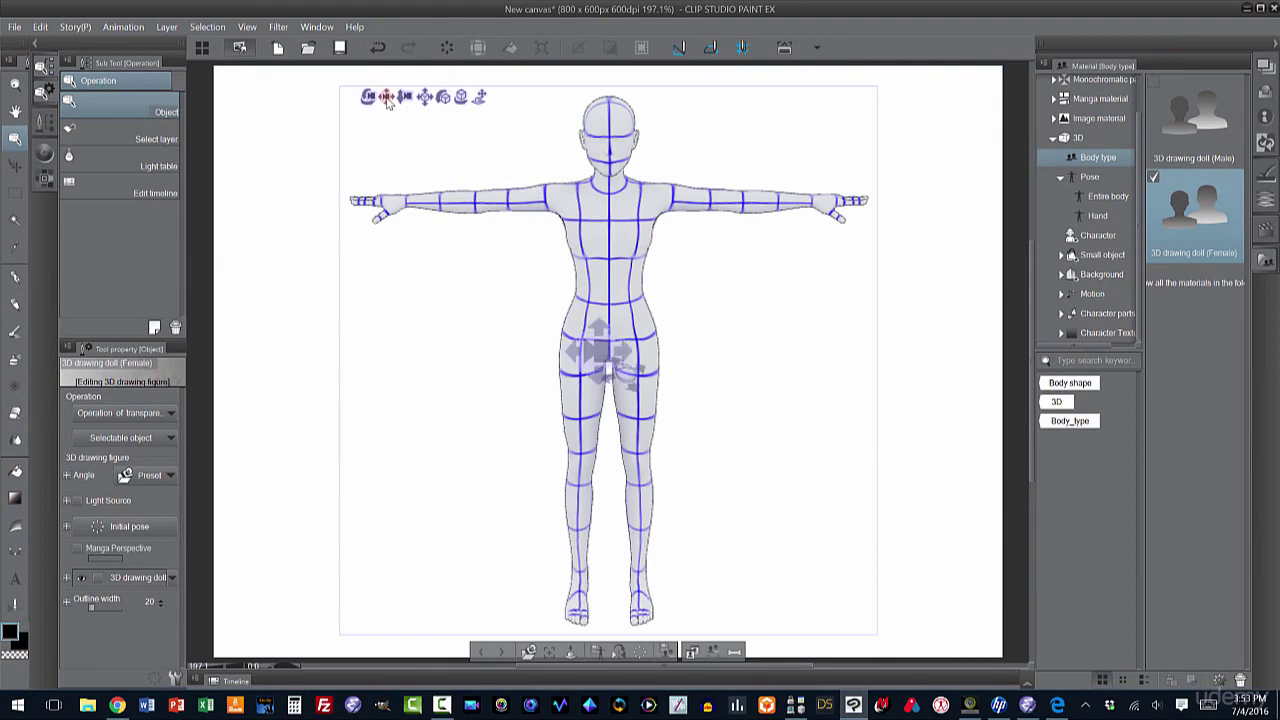
pyautogui.moveTo(388, 103)
pyautogui.mouseDown()
pyautogui.moveTo(395, 200)
pyautogui.moveTo(516, 147)
pyautogui.moveTo(373, 107)
pyautogui.mouseUp()
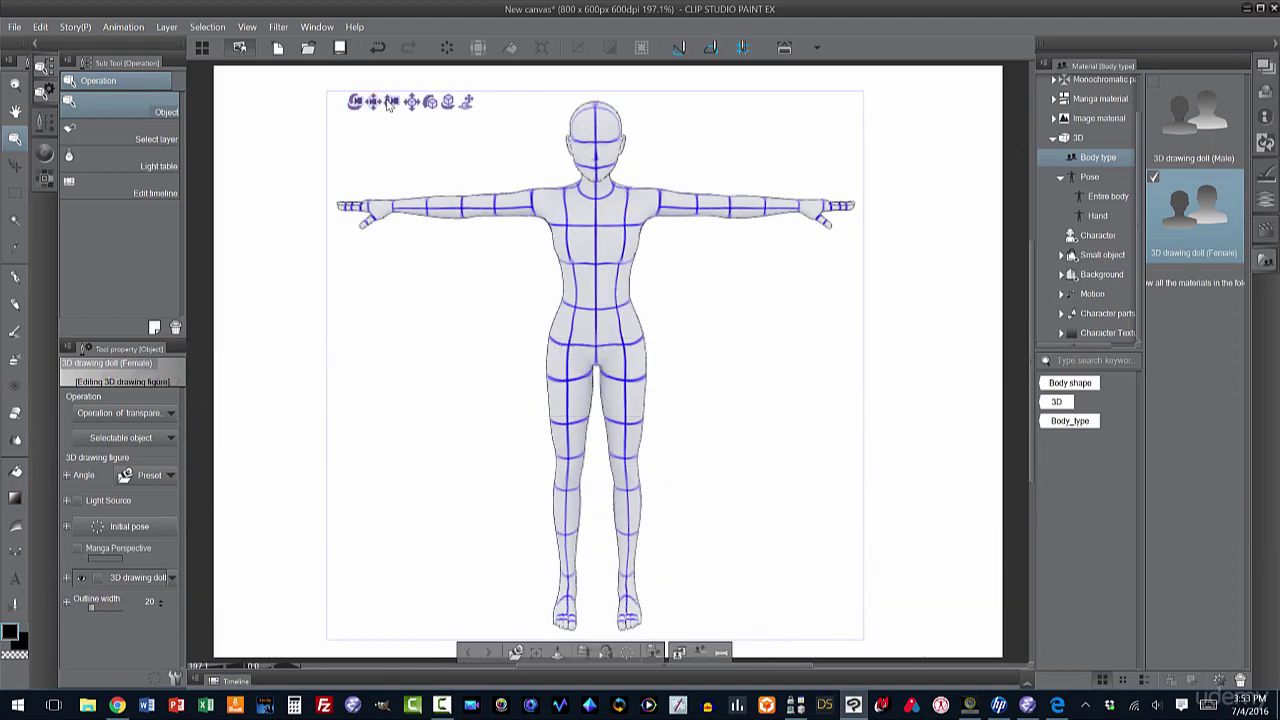
pyautogui.moveTo(391, 103)
pyautogui.mouseDown()
pyautogui.moveTo(380, 151)
pyautogui.moveTo(393, 107)
pyautogui.mouseUp()
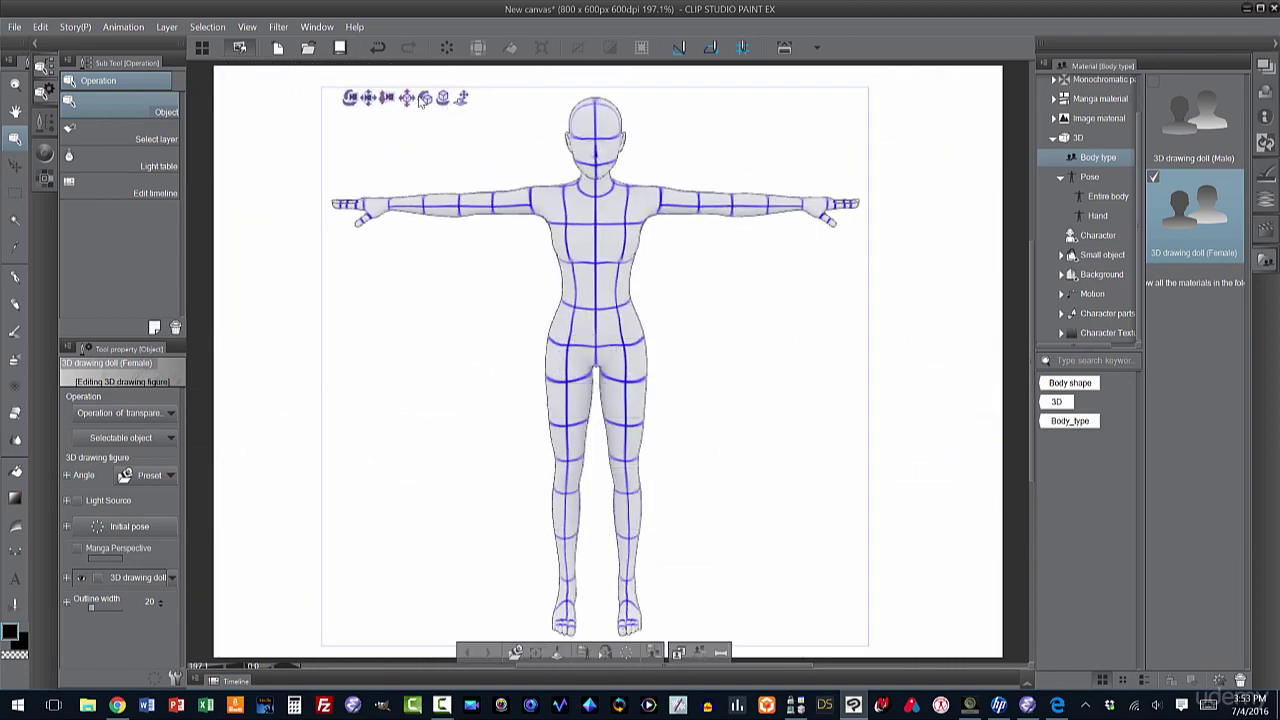
pyautogui.moveTo(407, 104); pyautogui.dragTo(349, 96)
# - Lower the doll's outstretched arms and lean its upper body forward
pyautogui.moveTo(386, 176); pyautogui.dragTo(400, 192)
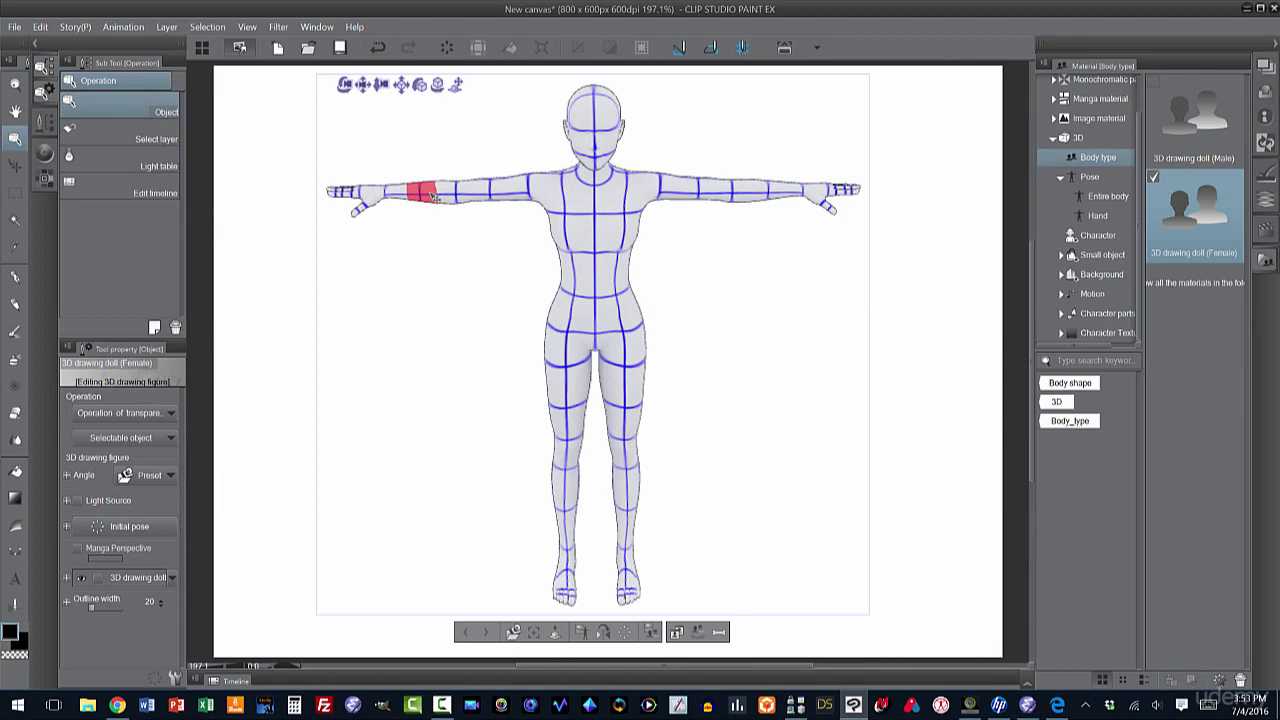
pyautogui.moveTo(435, 196); pyautogui.dragTo(511, 328)
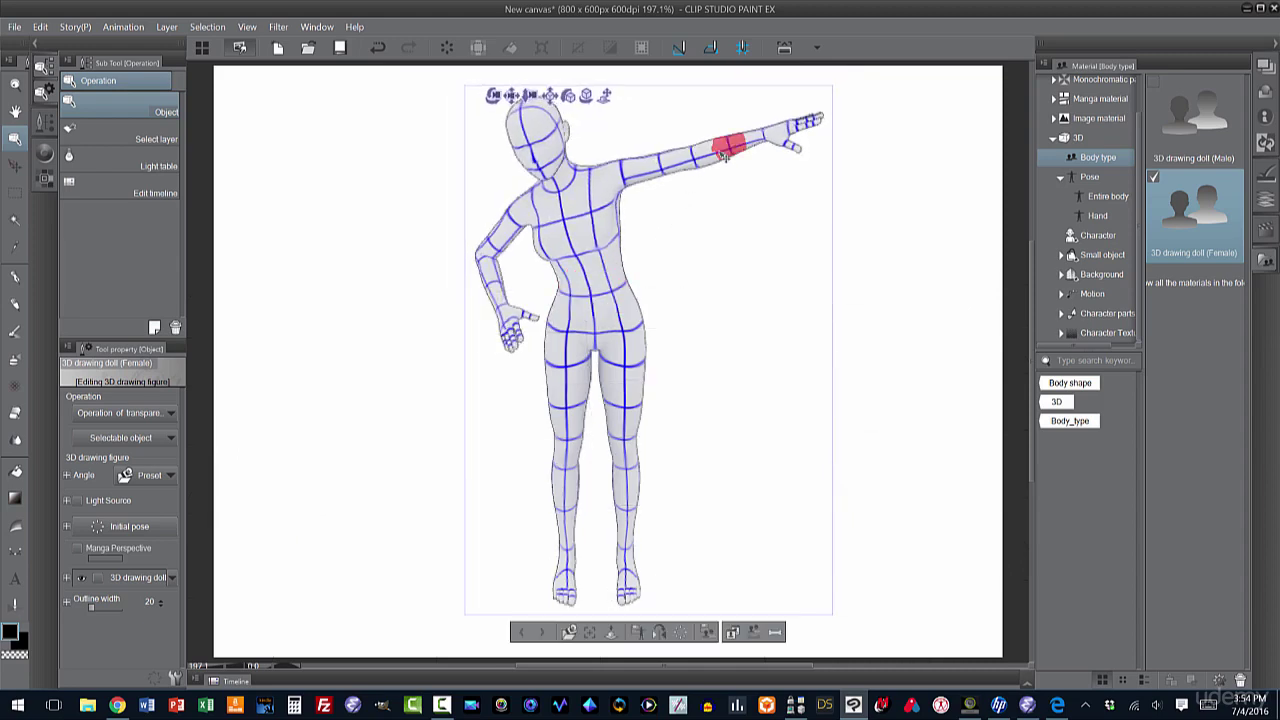
pyautogui.moveTo(735, 143); pyautogui.dragTo(653, 361)
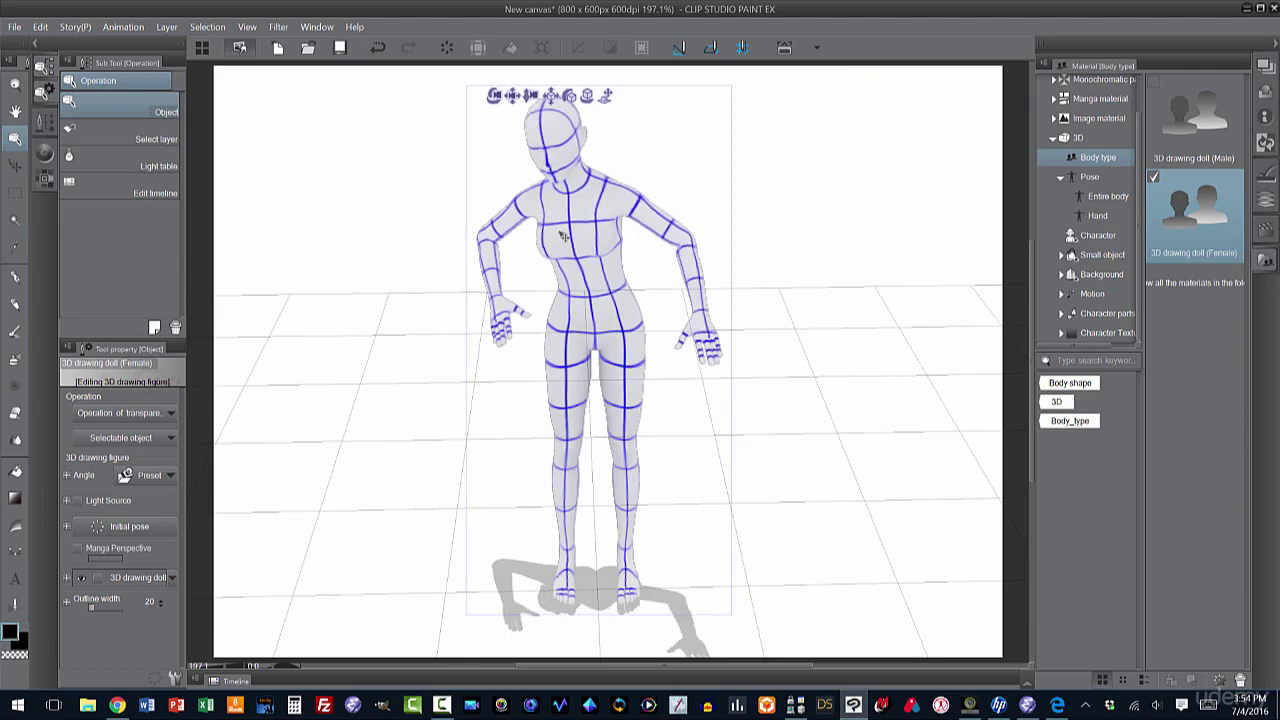
pyautogui.moveTo(563, 231); pyautogui.dragTo(557, 130)
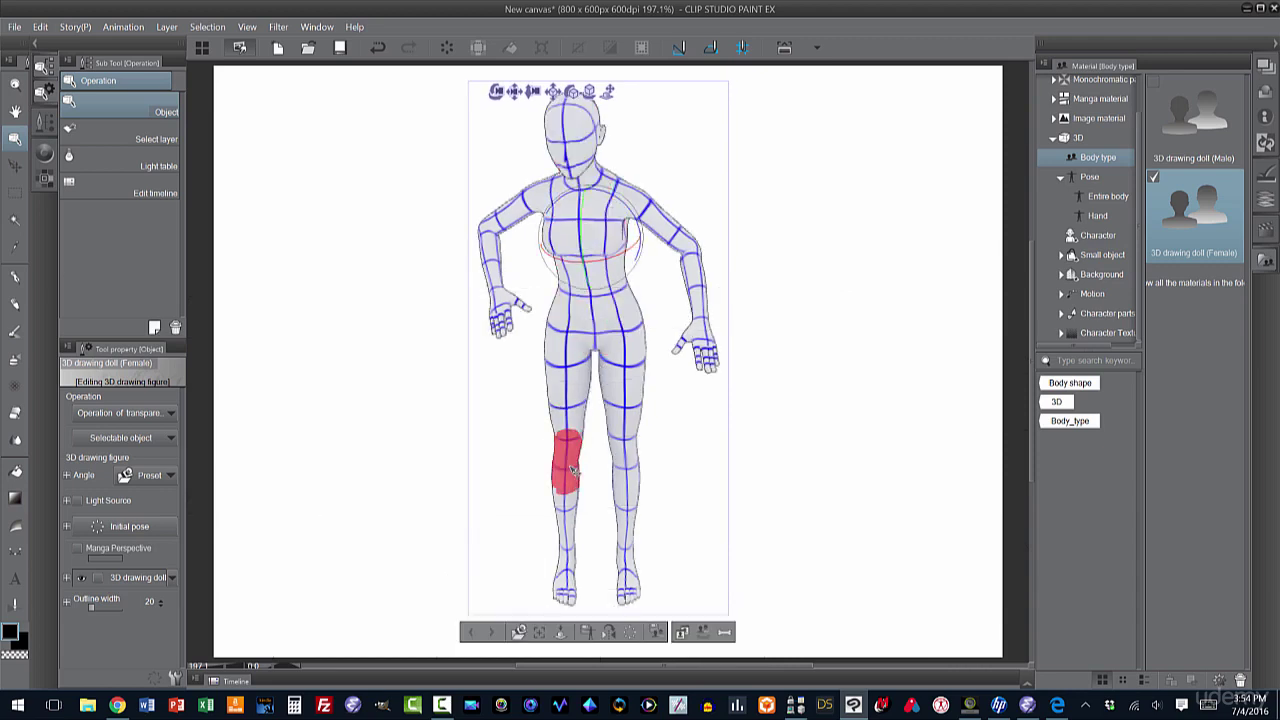
# - Kick one leg back with a bent knee and rotate the upper arm outward
pyautogui.moveTo(572, 474); pyautogui.dragTo(472, 446)
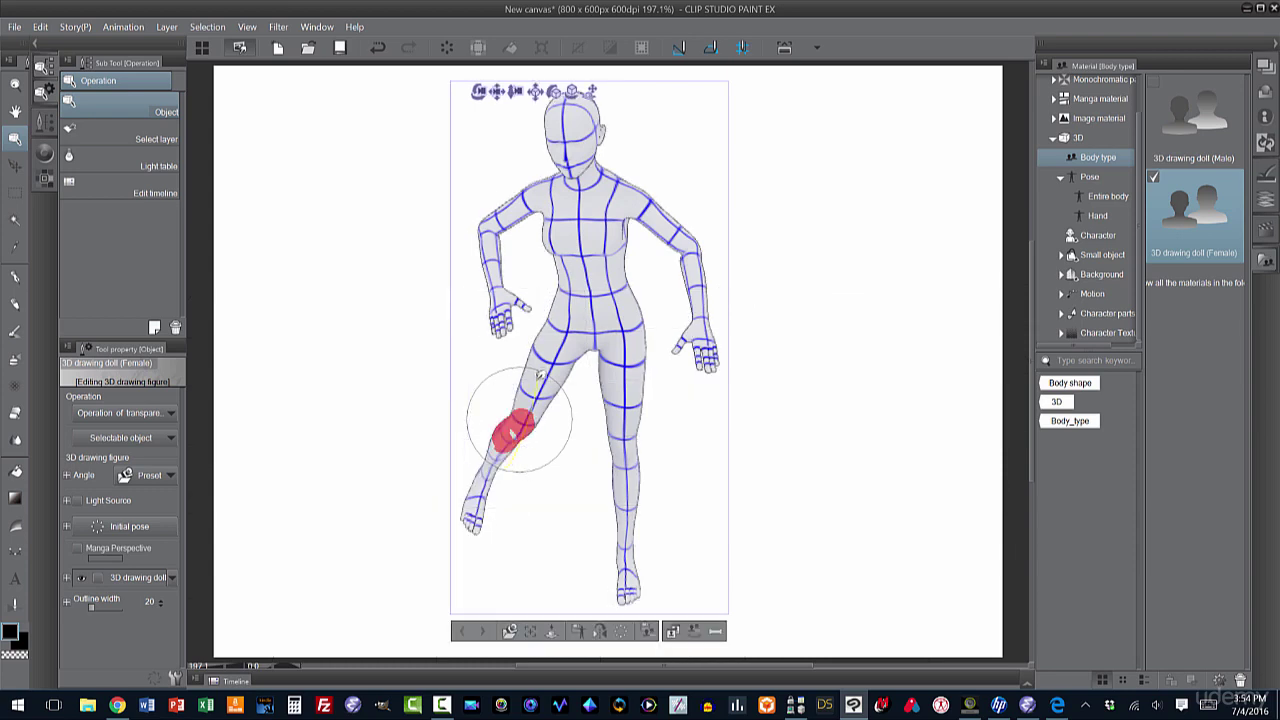
pyautogui.moveTo(512, 436); pyautogui.dragTo(538, 394)
pyautogui.moveTo(492, 250); pyautogui.dragTo(495, 267)
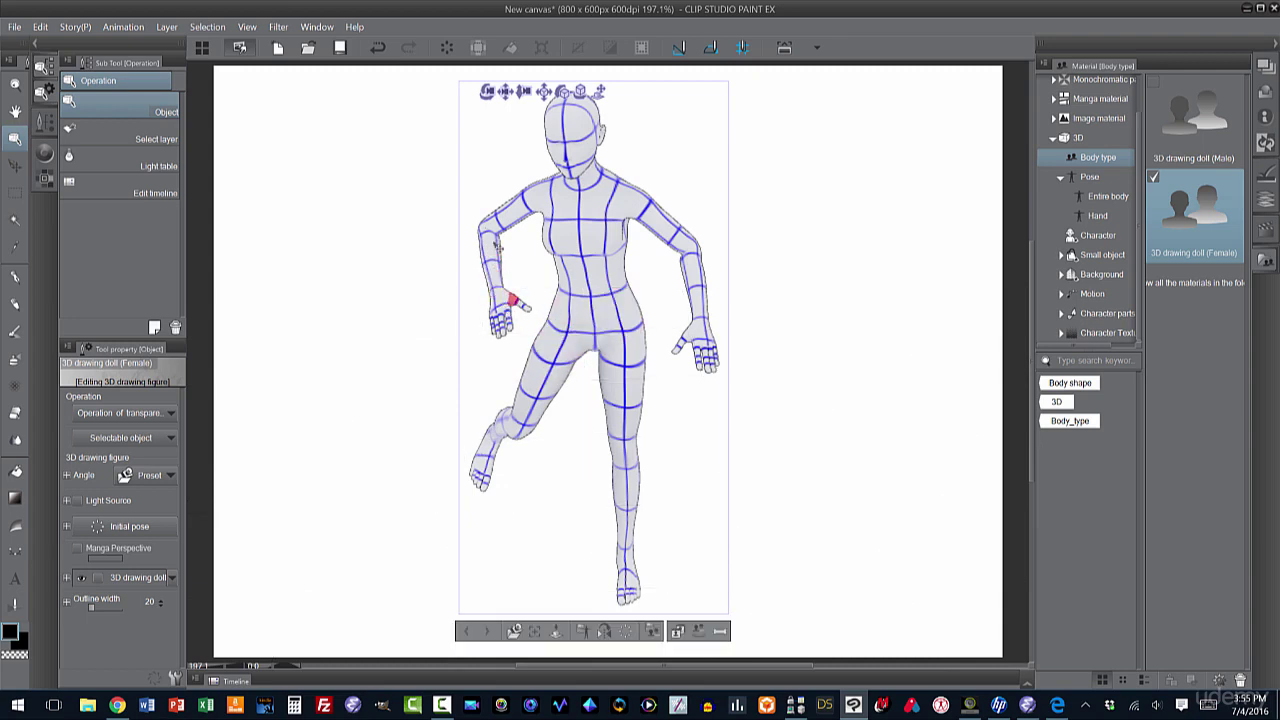
pyautogui.moveTo(487, 236); pyautogui.dragTo(487, 229)
pyautogui.click(485, 228)
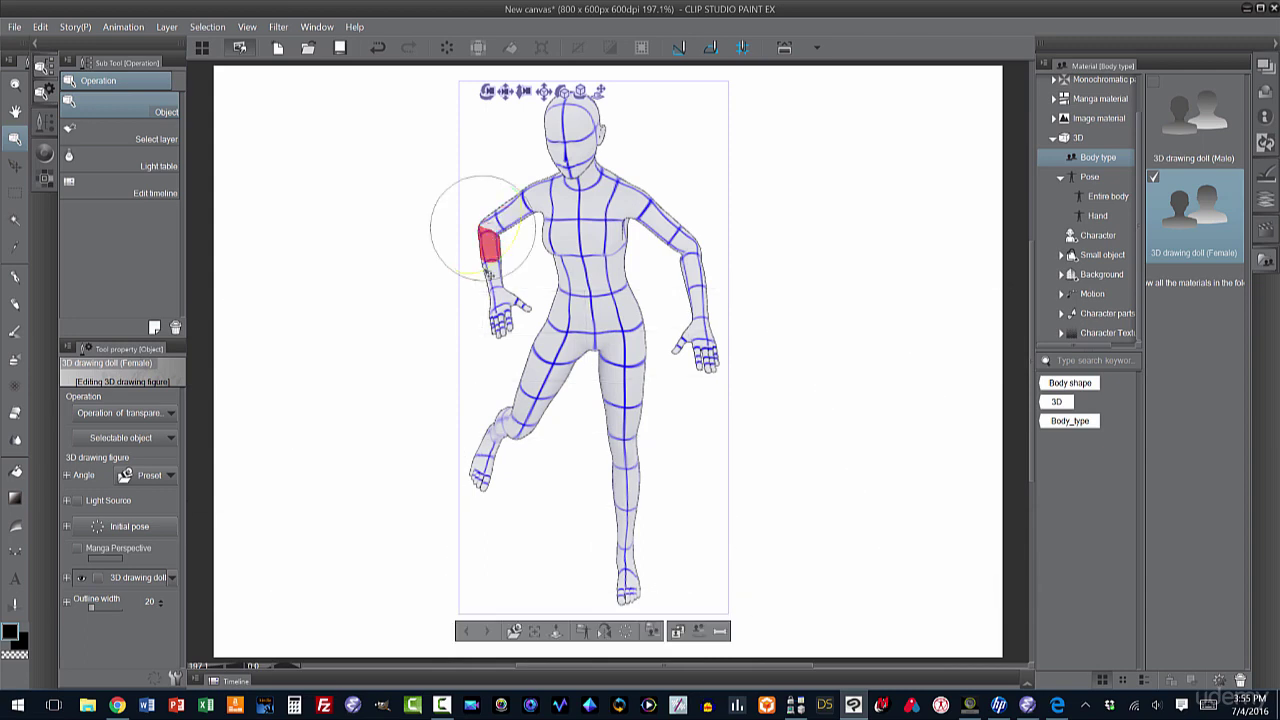
pyautogui.moveTo(486, 272); pyautogui.dragTo(490, 276)
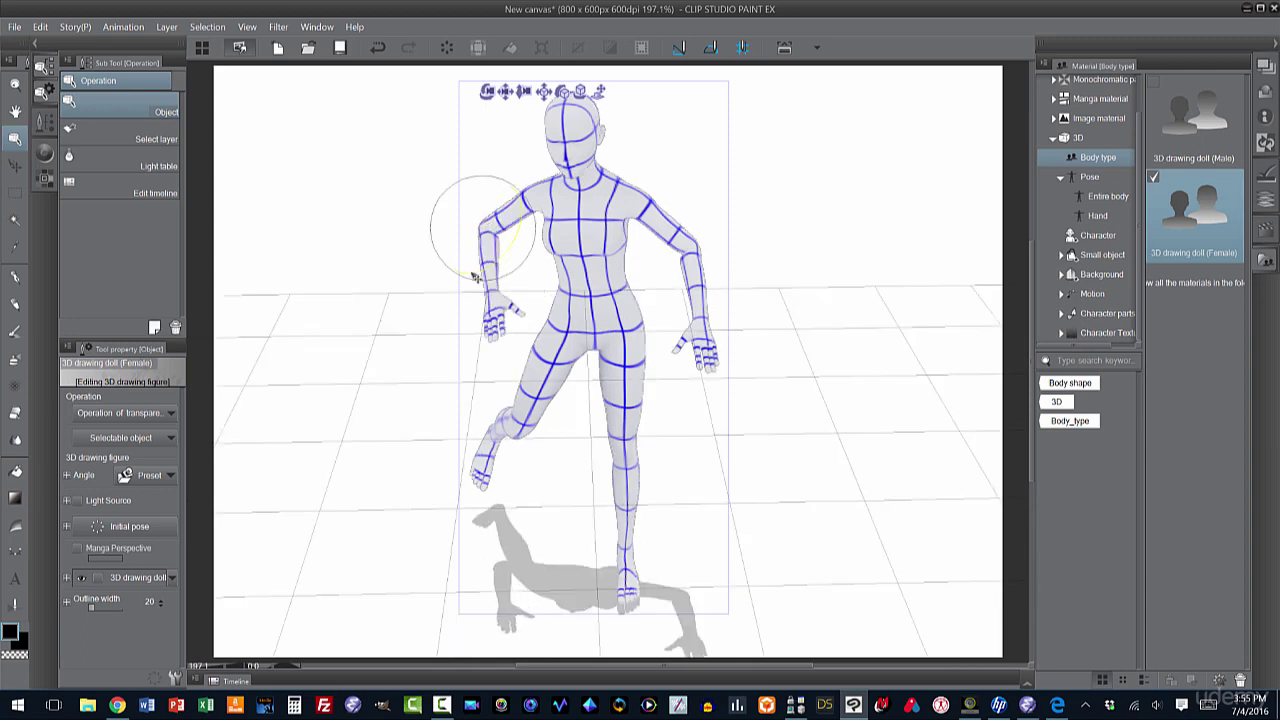
pyautogui.moveTo(472, 275); pyautogui.dragTo(472, 270)
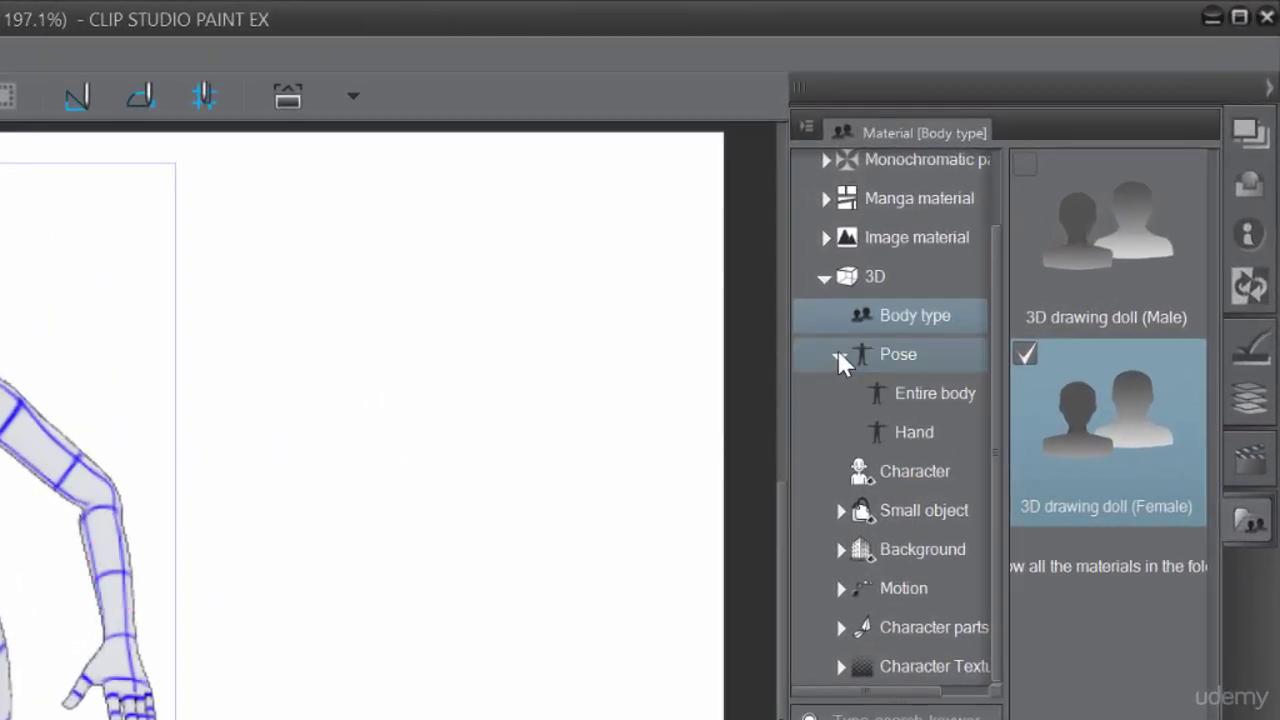
# - Apply the Thinking preset from 3D > Pose > Entire body to the doll
pyautogui.click(904, 392)
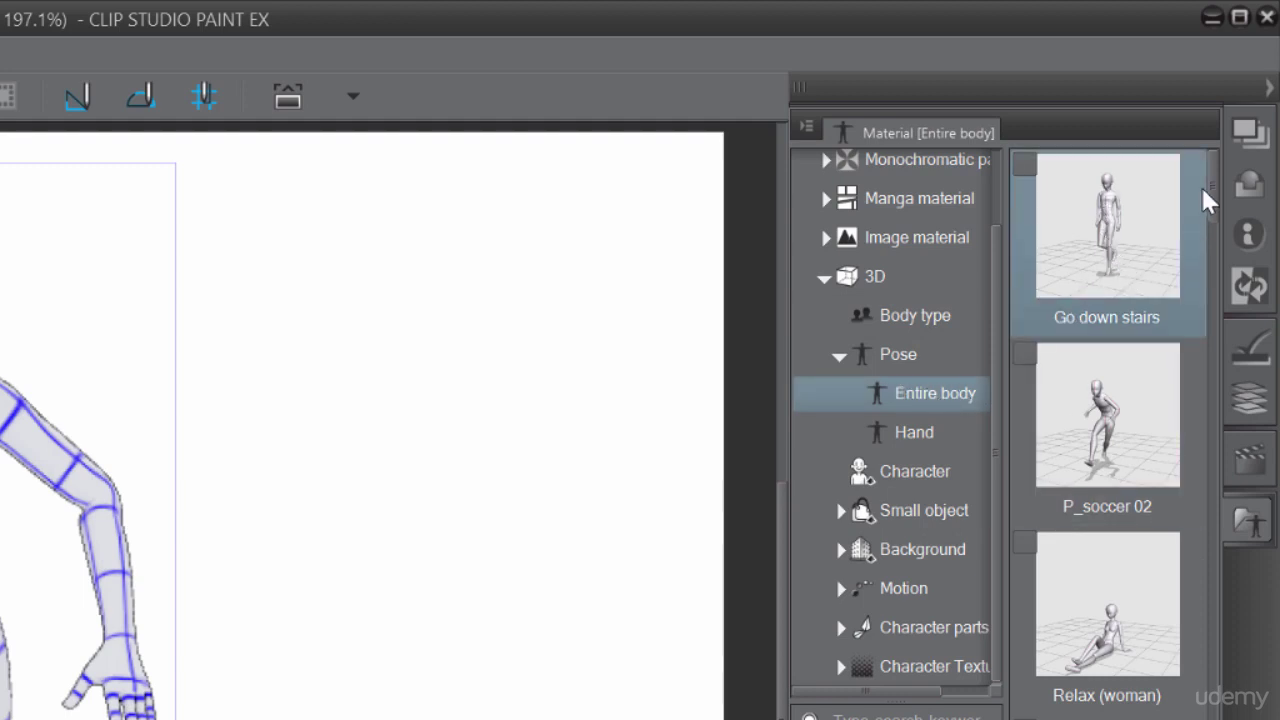
pyautogui.moveTo(1210, 184); pyautogui.dragTo(1201, 252)
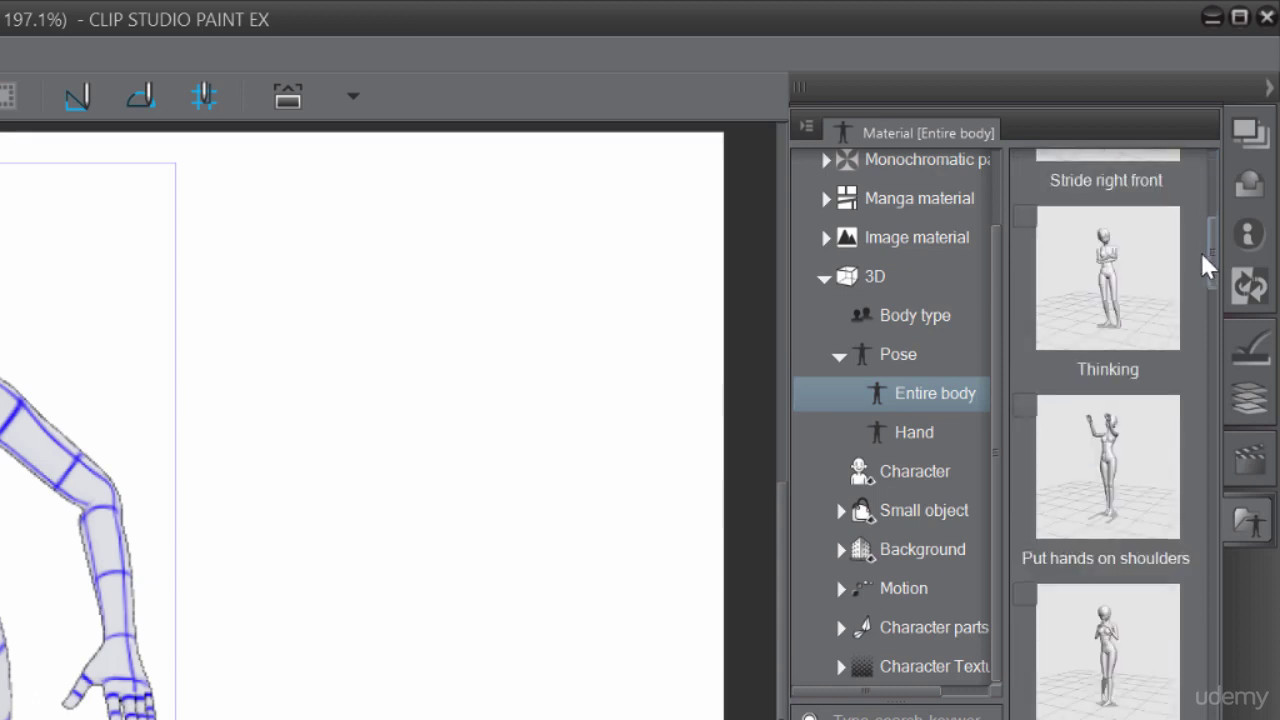
pyautogui.click(1106, 266)
pyautogui.moveTo(1108, 277); pyautogui.dragTo(497, 300)
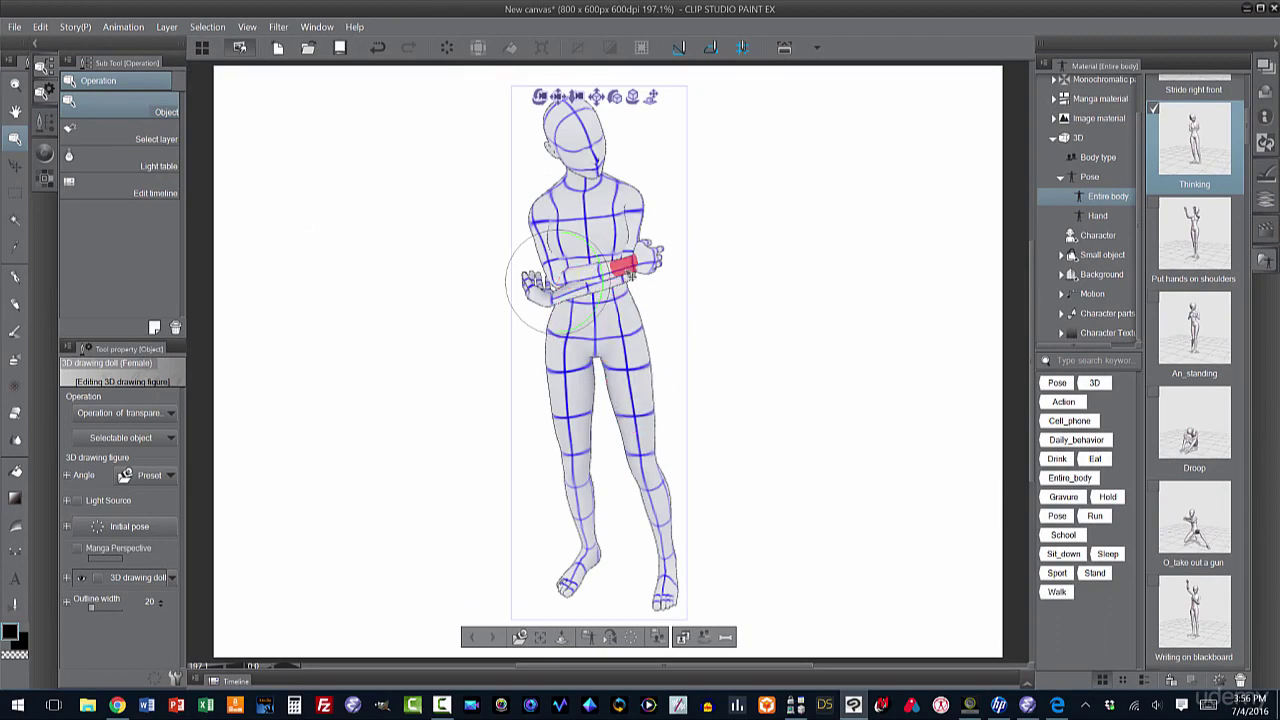
# - Raise the folded arms, tilt the head, and orbit the camera to a higher angle
pyautogui.moveTo(622, 265); pyautogui.dragTo(638, 200)
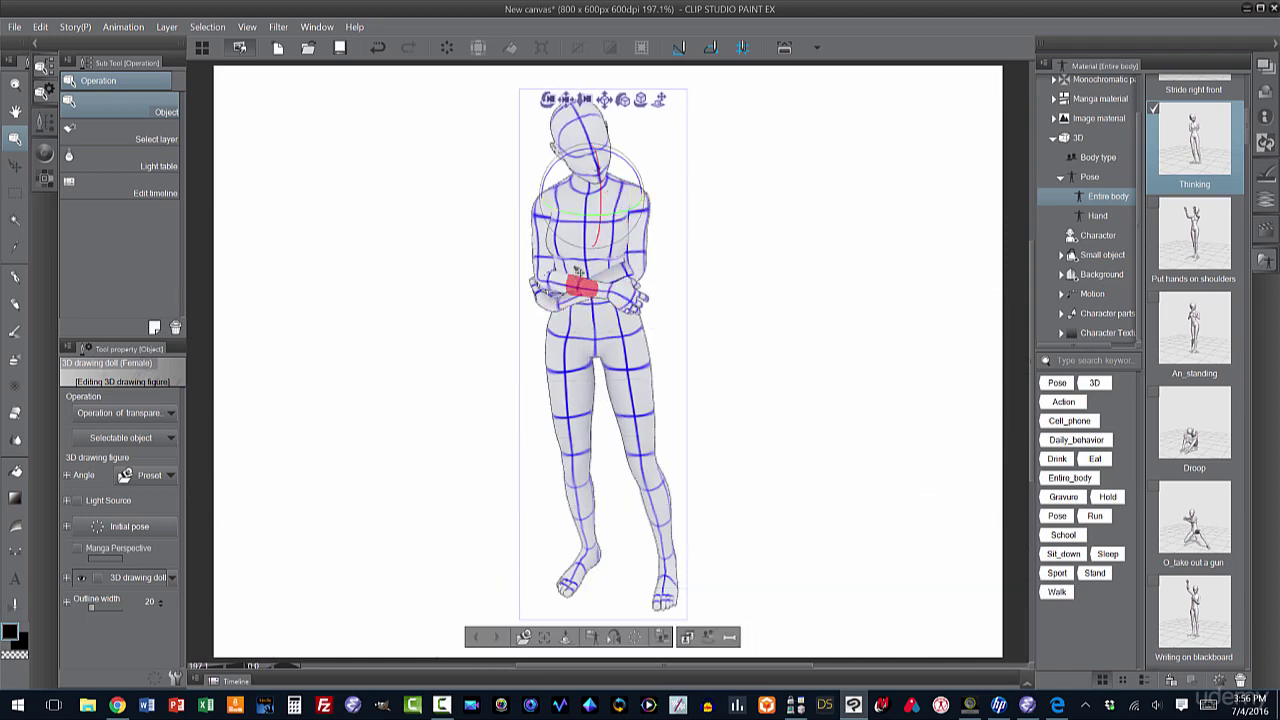
pyautogui.moveTo(589, 130); pyautogui.dragTo(590, 106)
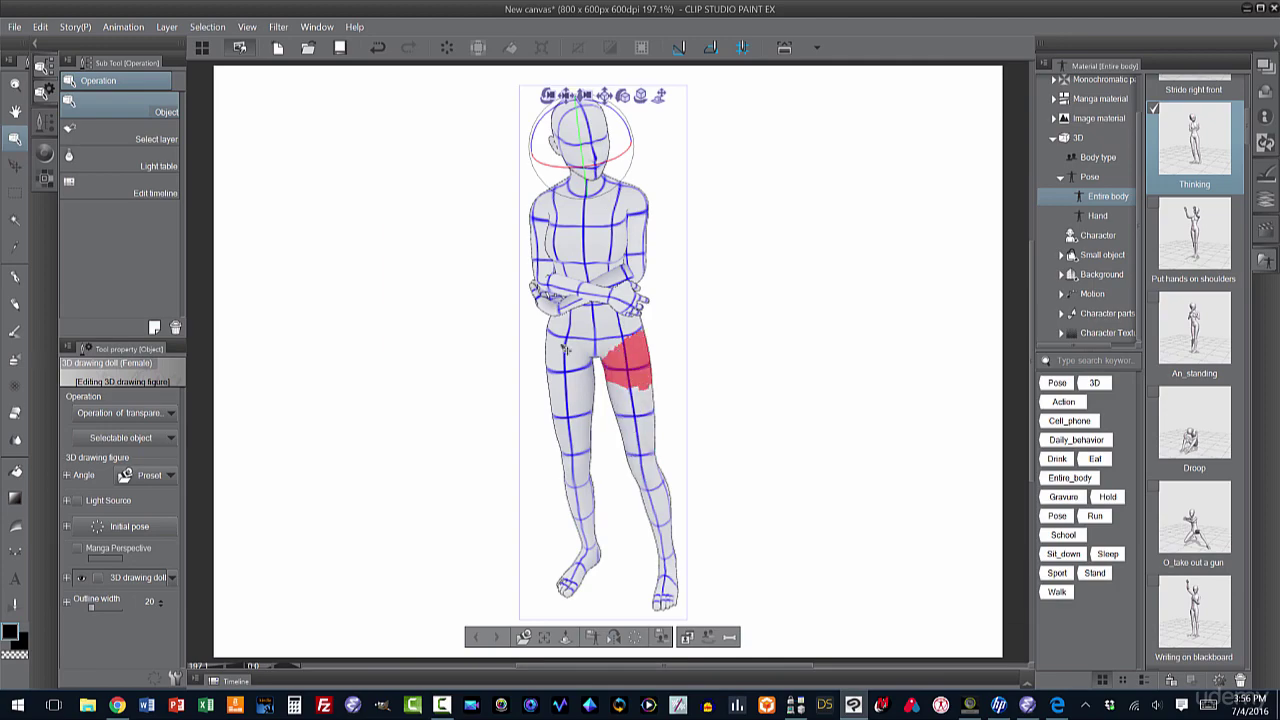
pyautogui.moveTo(417, 190); pyautogui.dragTo(451, 232)
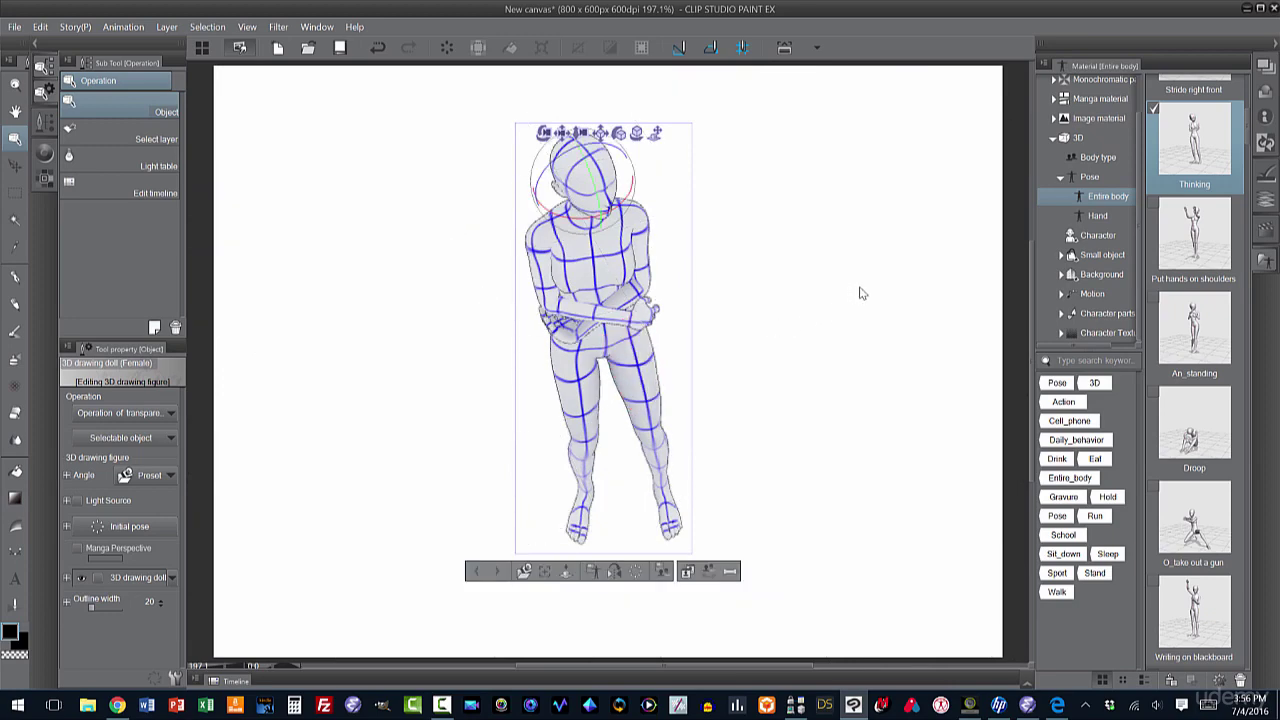
# - Drop the Hand expression 004 preset onto the doll's hand, clearing the Hold tag filter first
pyautogui.click(1097, 215)
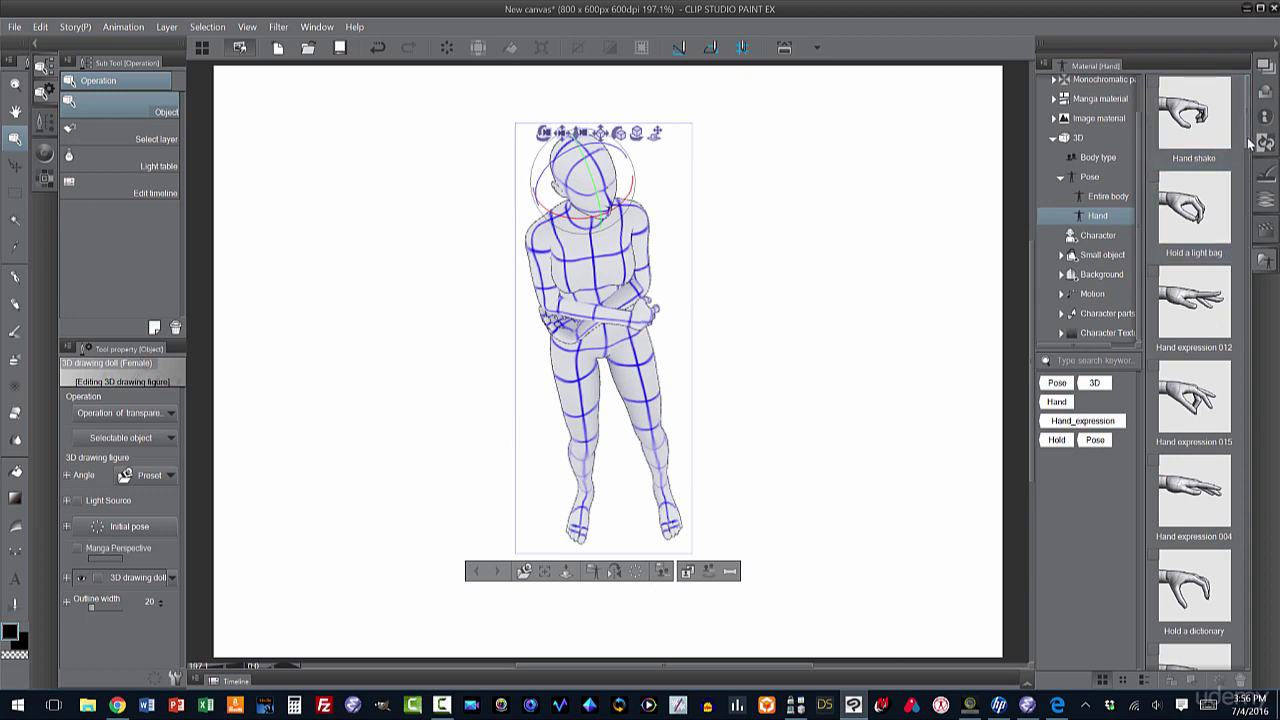
pyautogui.moveTo(1248, 143); pyautogui.dragTo(1254, 202)
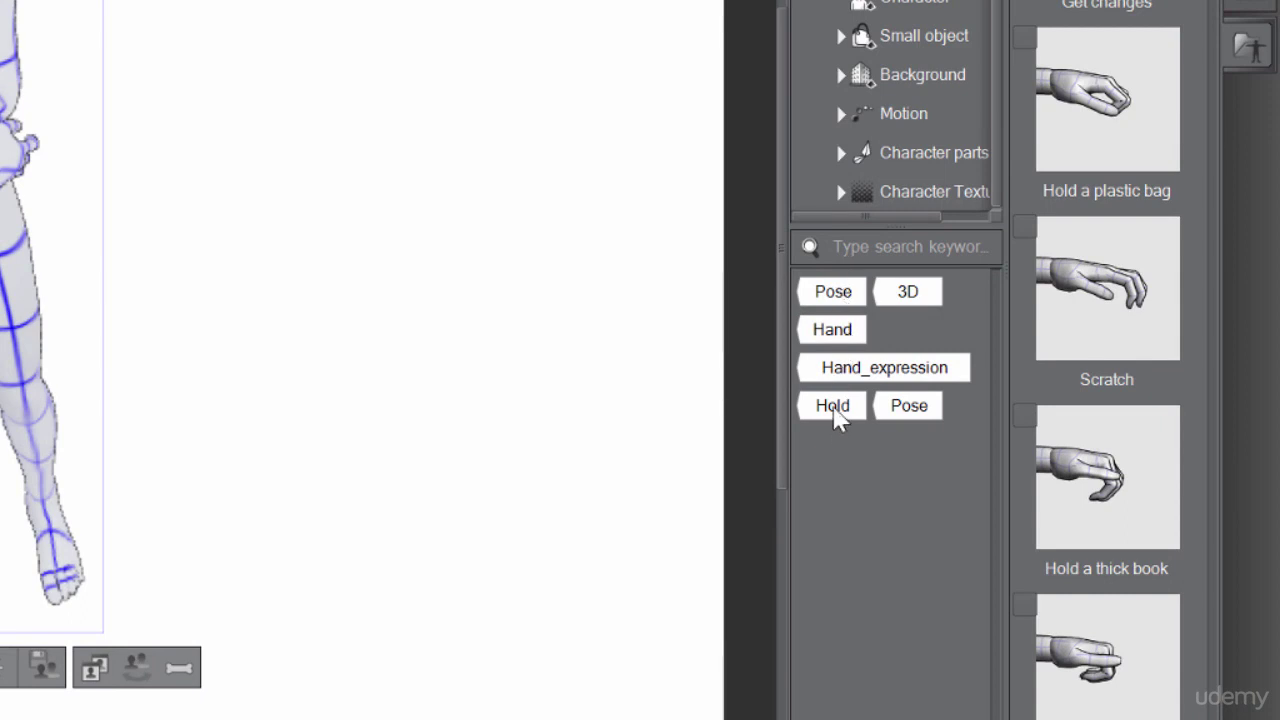
pyautogui.click(834, 415)
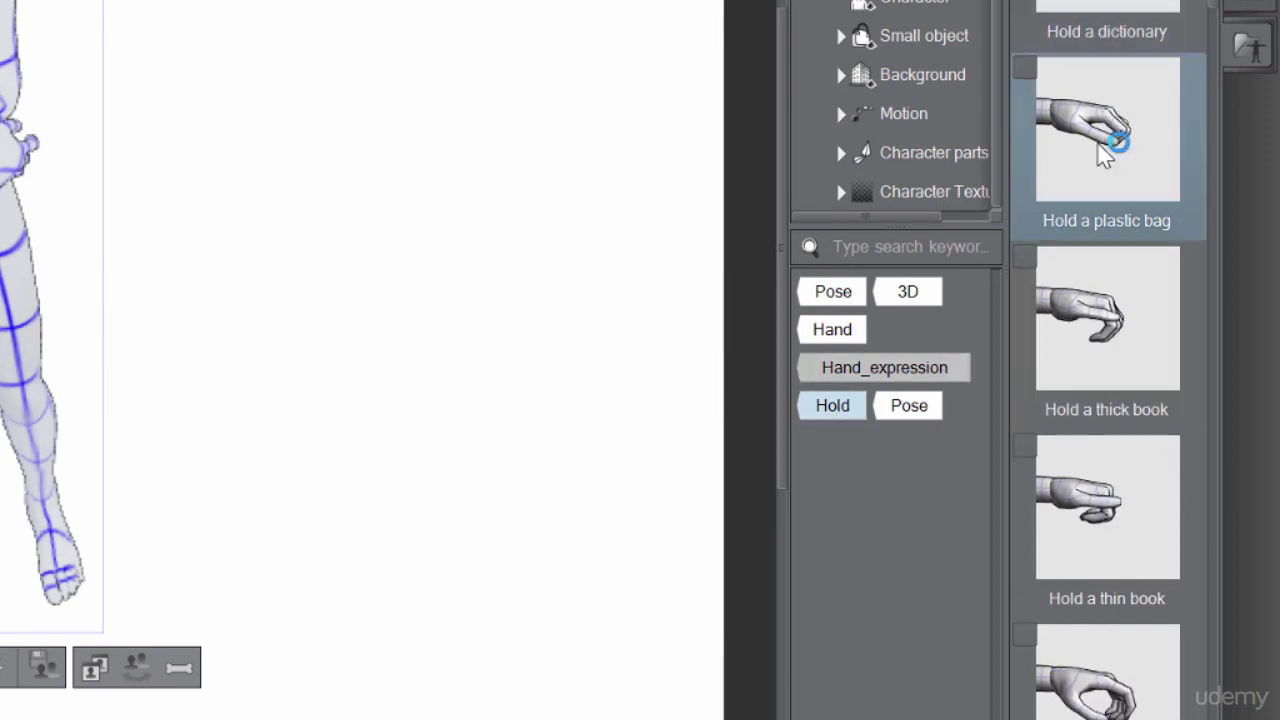
pyautogui.click(834, 412)
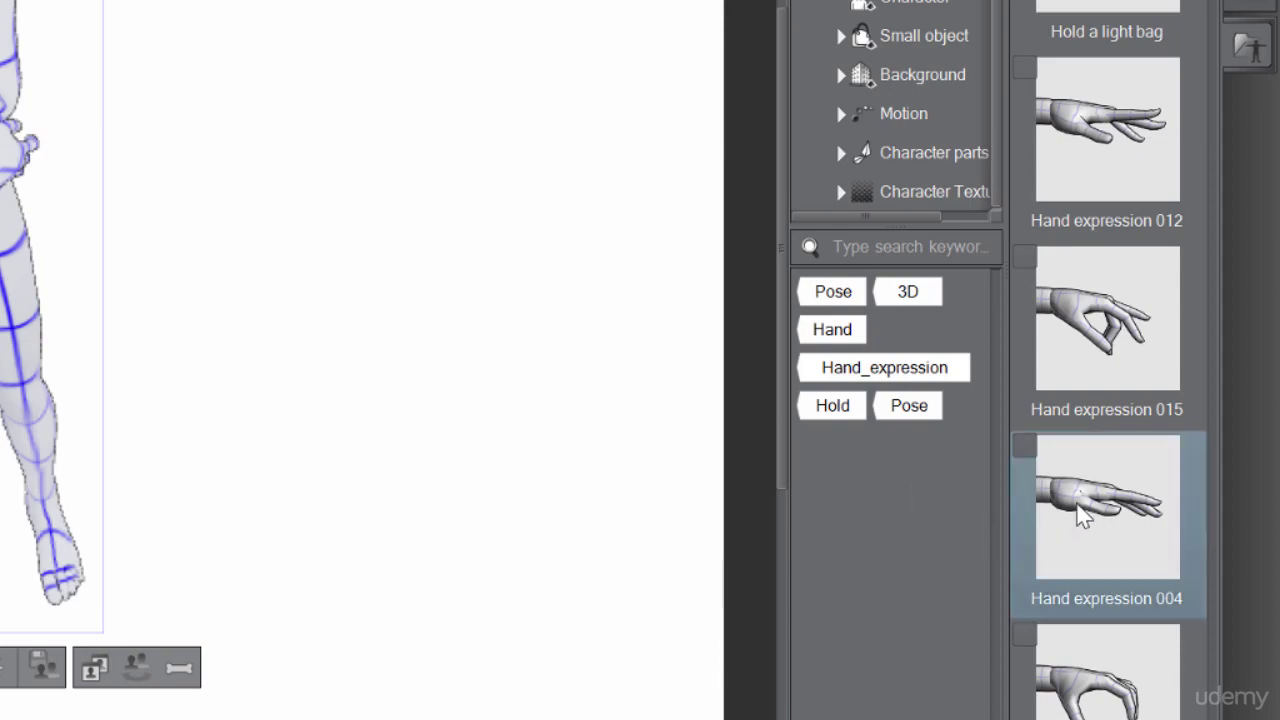
pyautogui.moveTo(1083, 512); pyautogui.dragTo(15, 185)
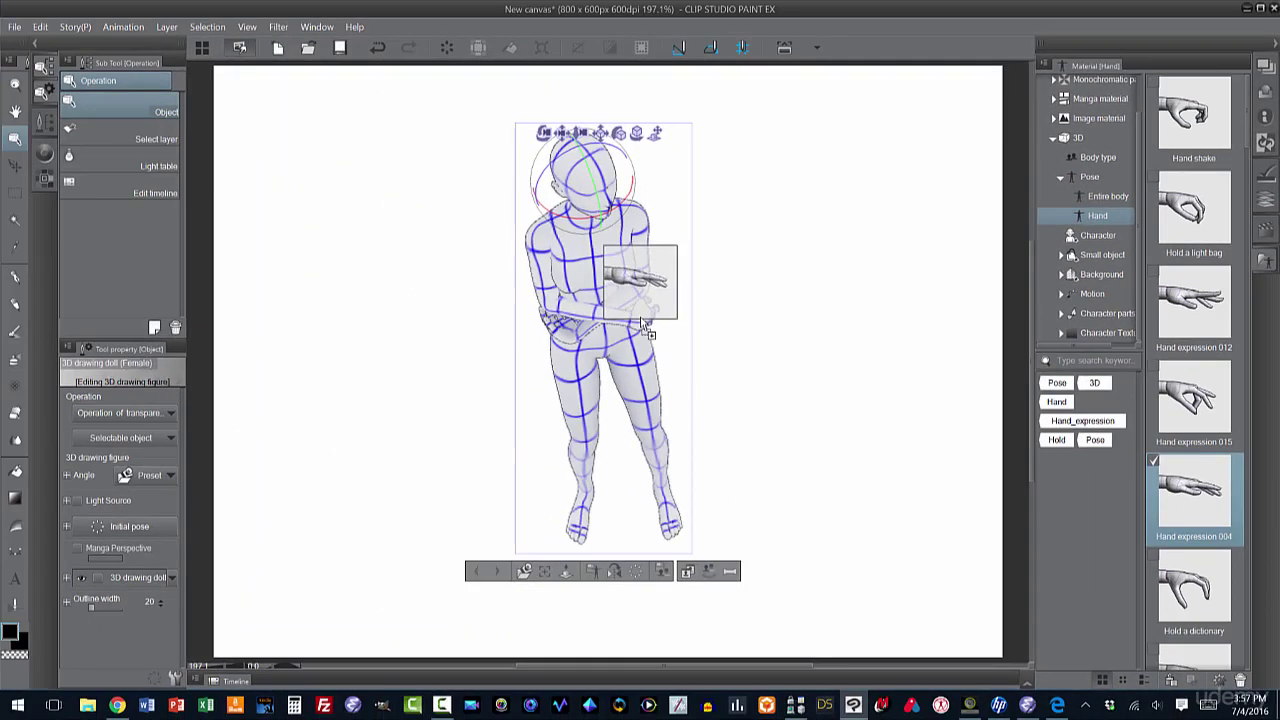
pyautogui.moveTo(642, 323); pyautogui.dragTo(645, 321)
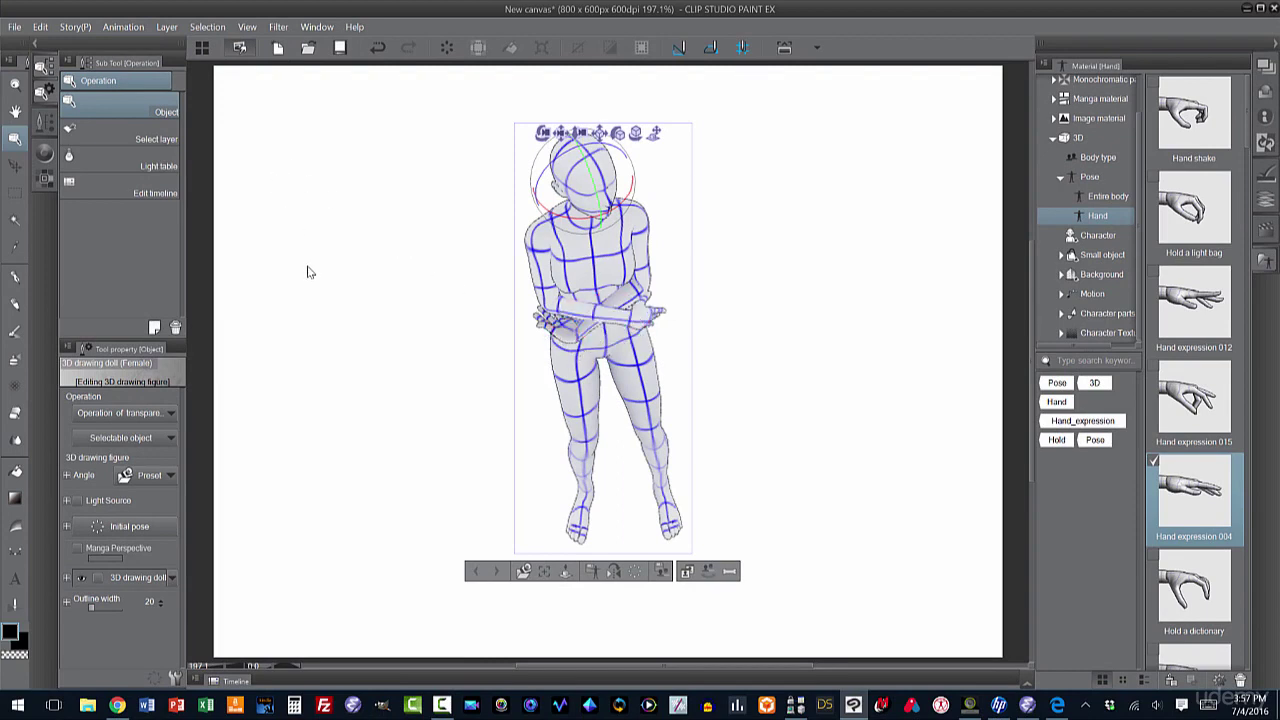
# - Drag the doll's wrist to stretch the arm out to the left, undoing the extra hand rotation
pyautogui.click(40, 27)
pyautogui.click(42, 28)
pyautogui.moveTo(621, 318); pyautogui.dragTo(384, 238)
pyautogui.click(386, 252)
pyautogui.hotkey('ctrl', 'z')
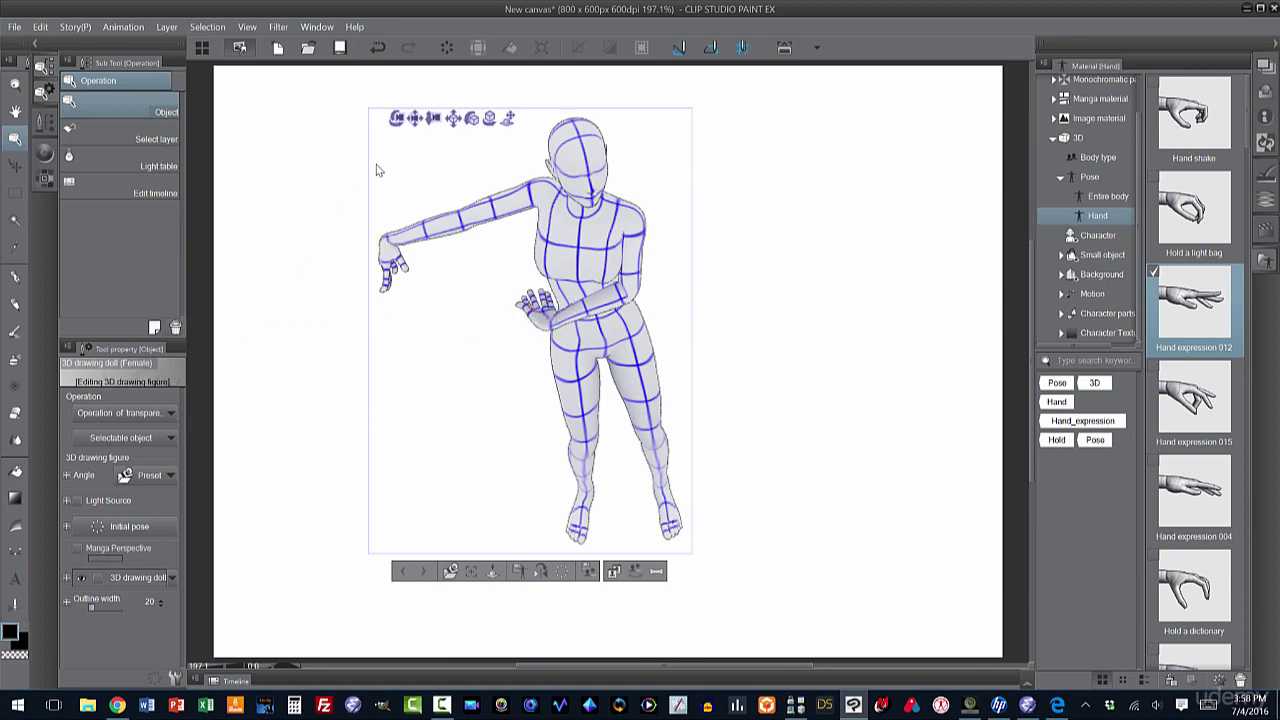
# - Zoom and orbit the camera around the hand, then return to the full-figure front view
pyautogui.moveTo(432, 119); pyautogui.dragTo(431, 276)
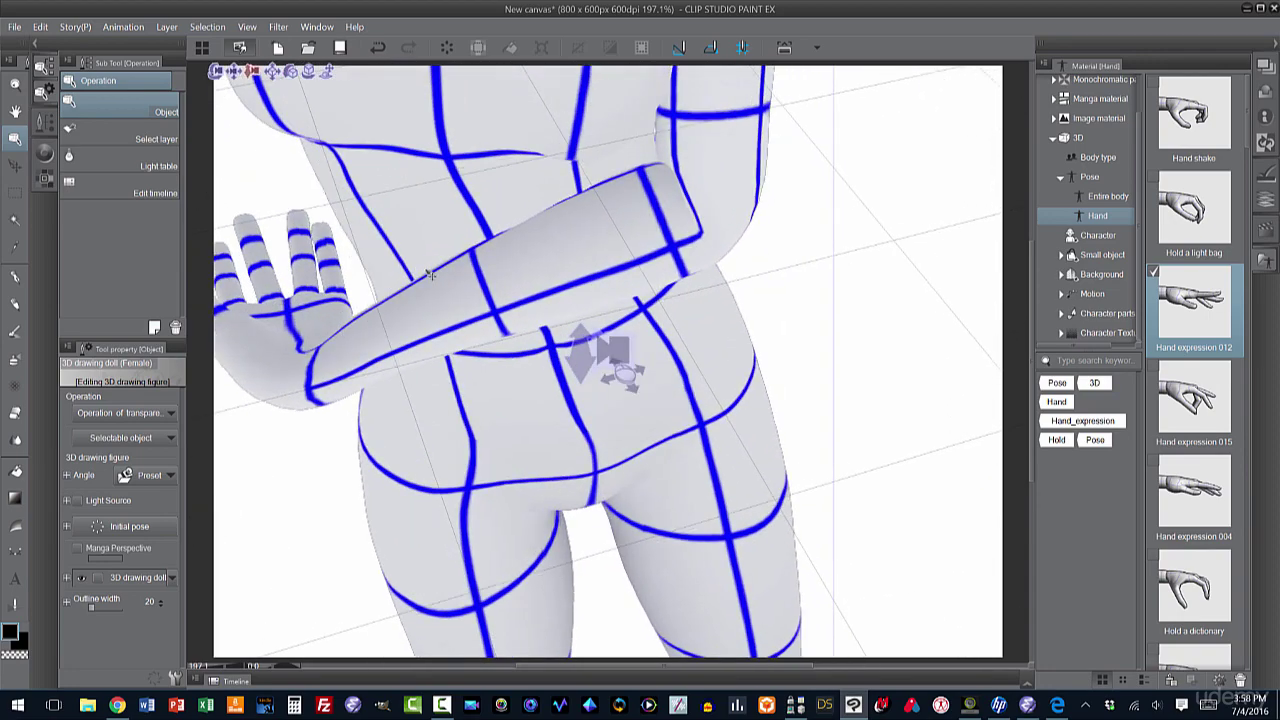
pyautogui.moveTo(240, 79); pyautogui.dragTo(526, 243)
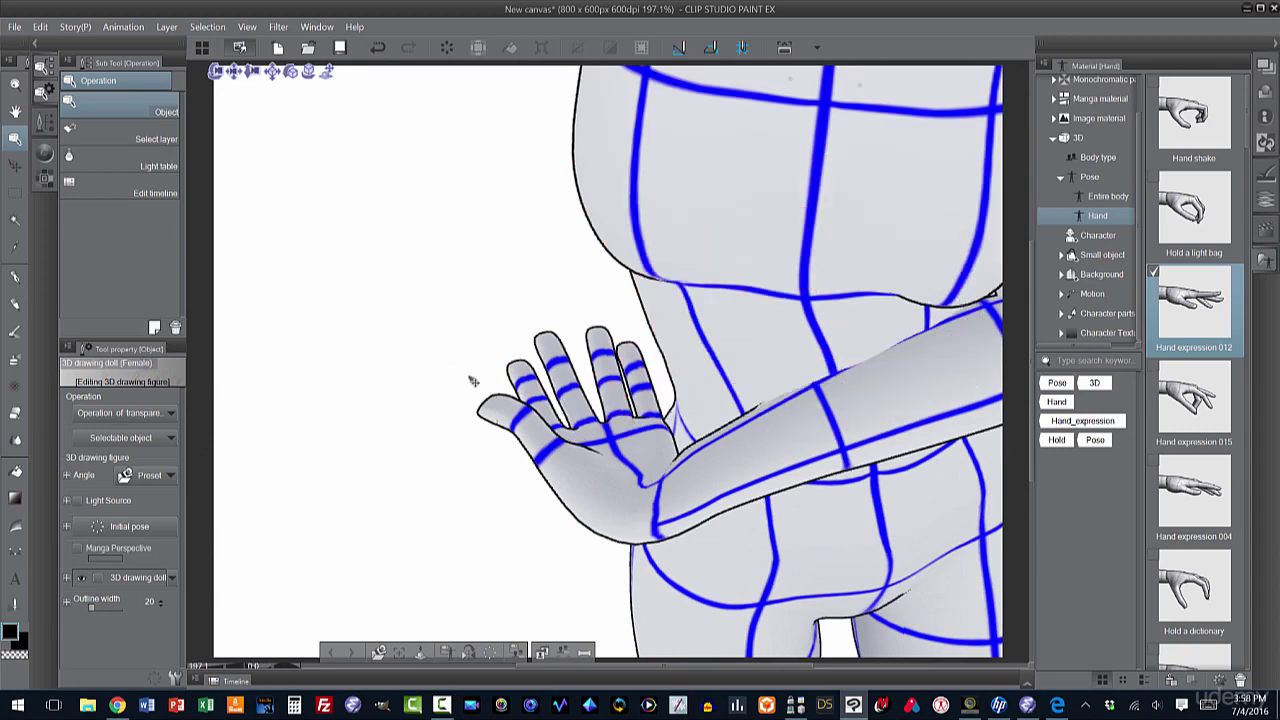
pyautogui.moveTo(258, 73); pyautogui.dragTo(370, 33)
pyautogui.click(377, 47)
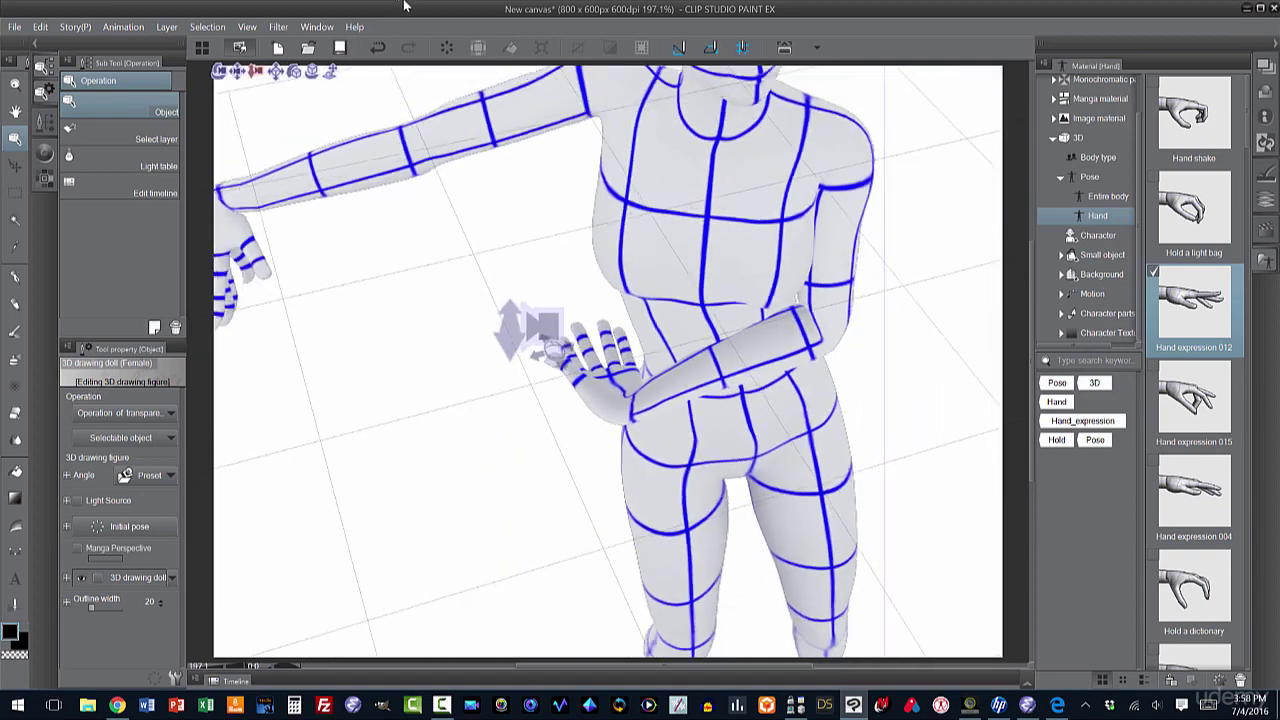
pyautogui.moveTo(268, 80); pyautogui.dragTo(398, 185)
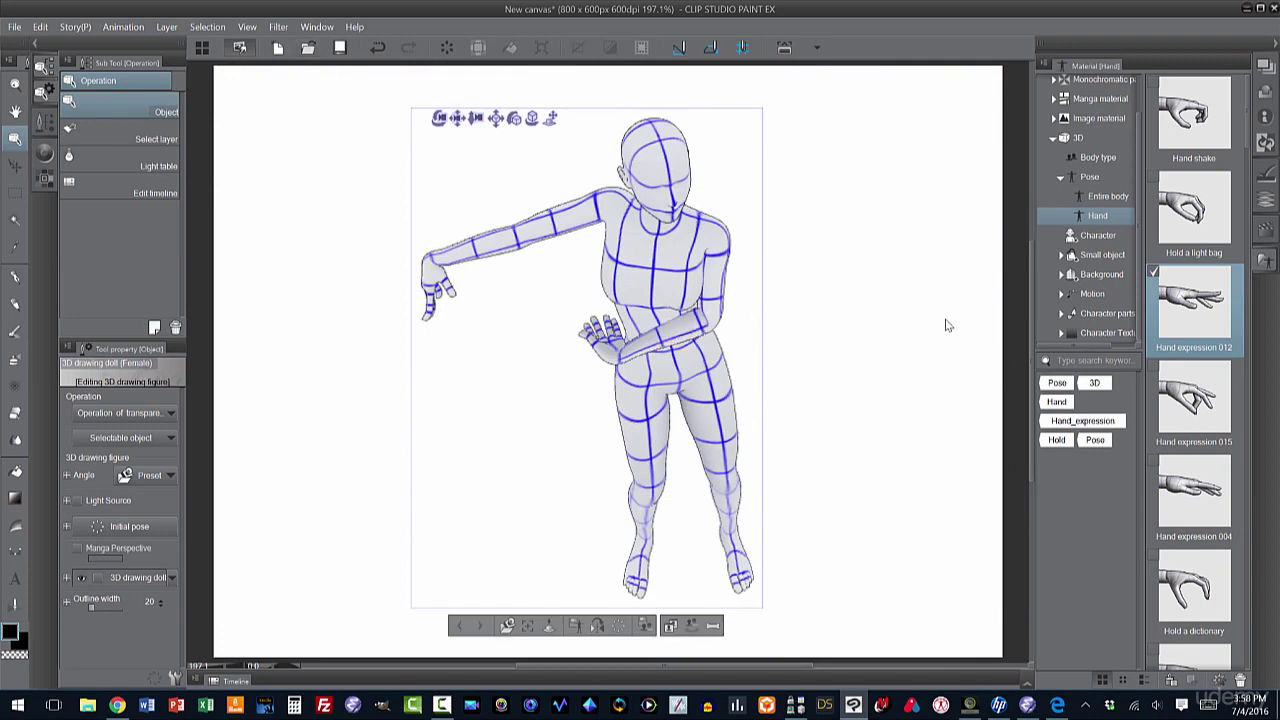
# - Apply the Go down stairs whole-body pose to the doll and view it closer from above
pyautogui.click(1088, 178)
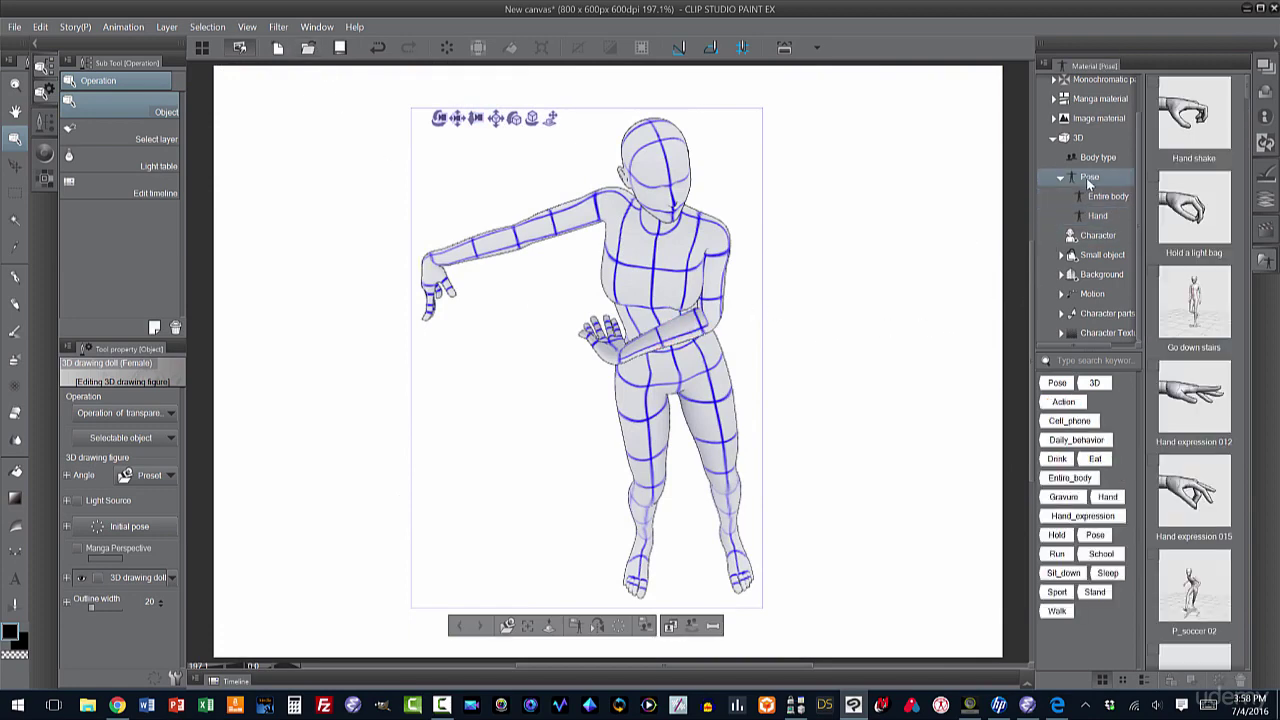
pyautogui.click(1095, 196)
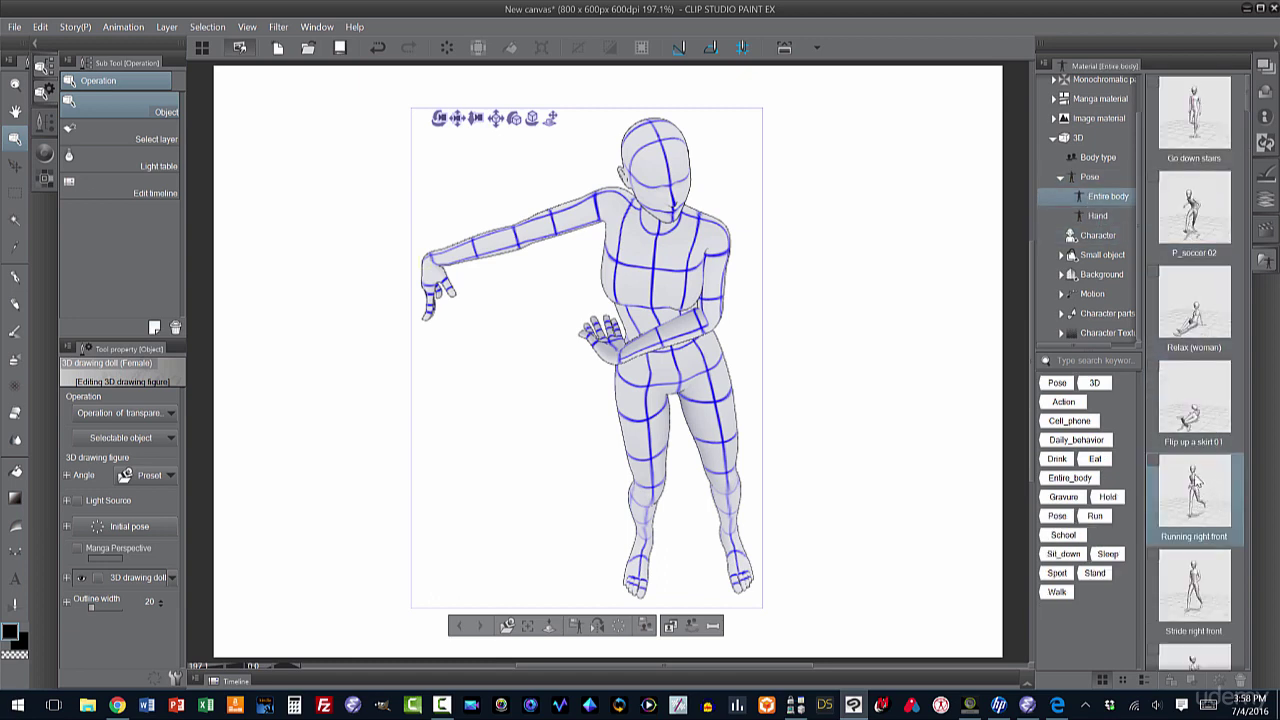
pyautogui.moveTo(1194, 128); pyautogui.dragTo(670, 322)
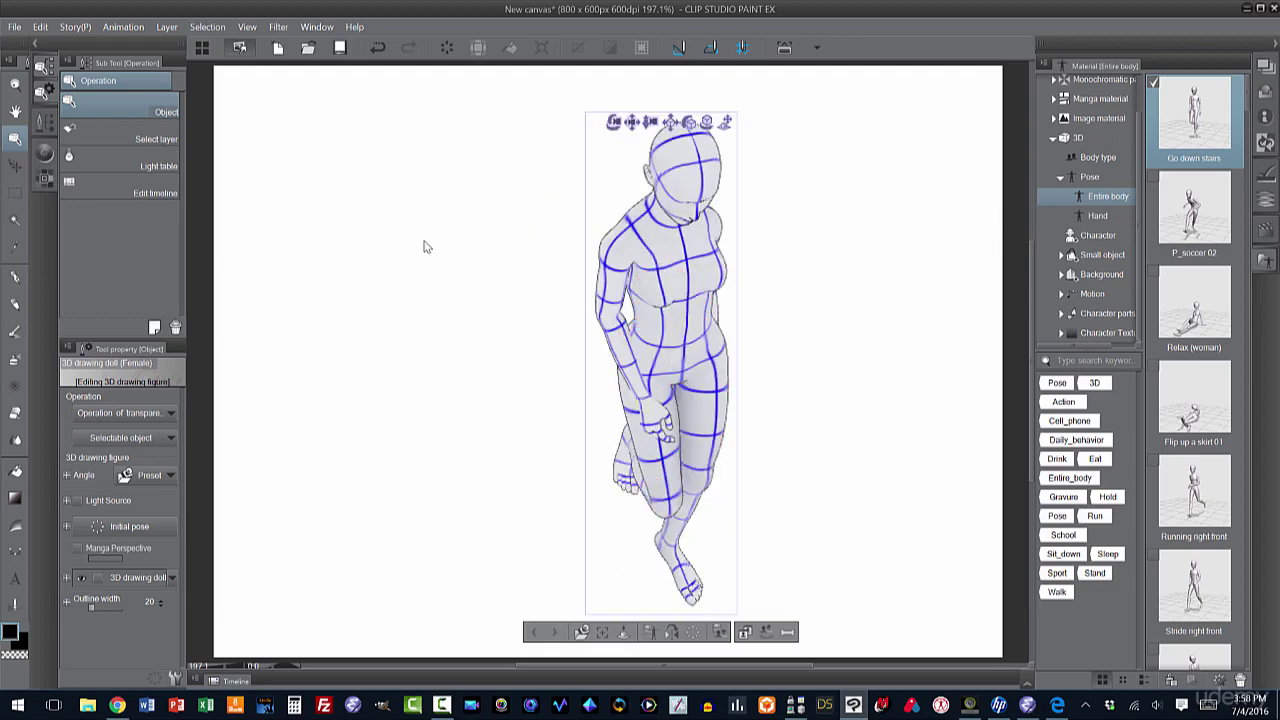
pyautogui.moveTo(424, 247); pyautogui.dragTo(451, 270)
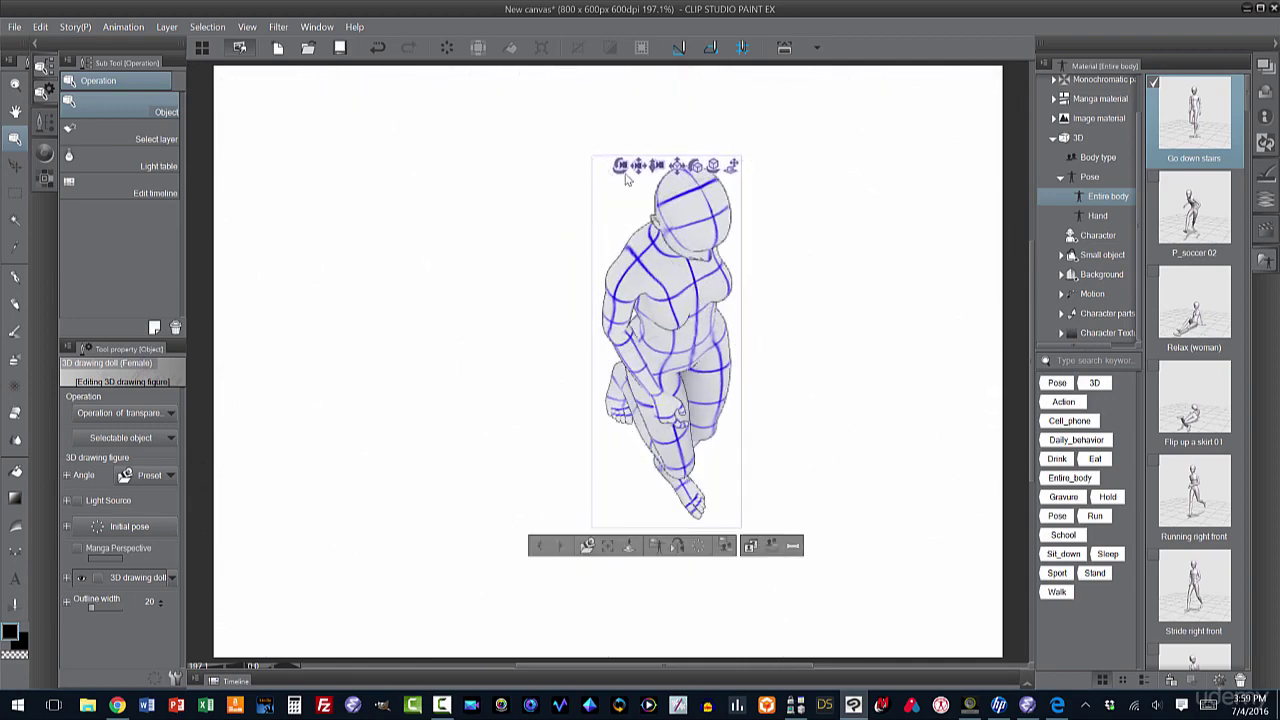
pyautogui.moveTo(652, 165); pyautogui.dragTo(647, 180)
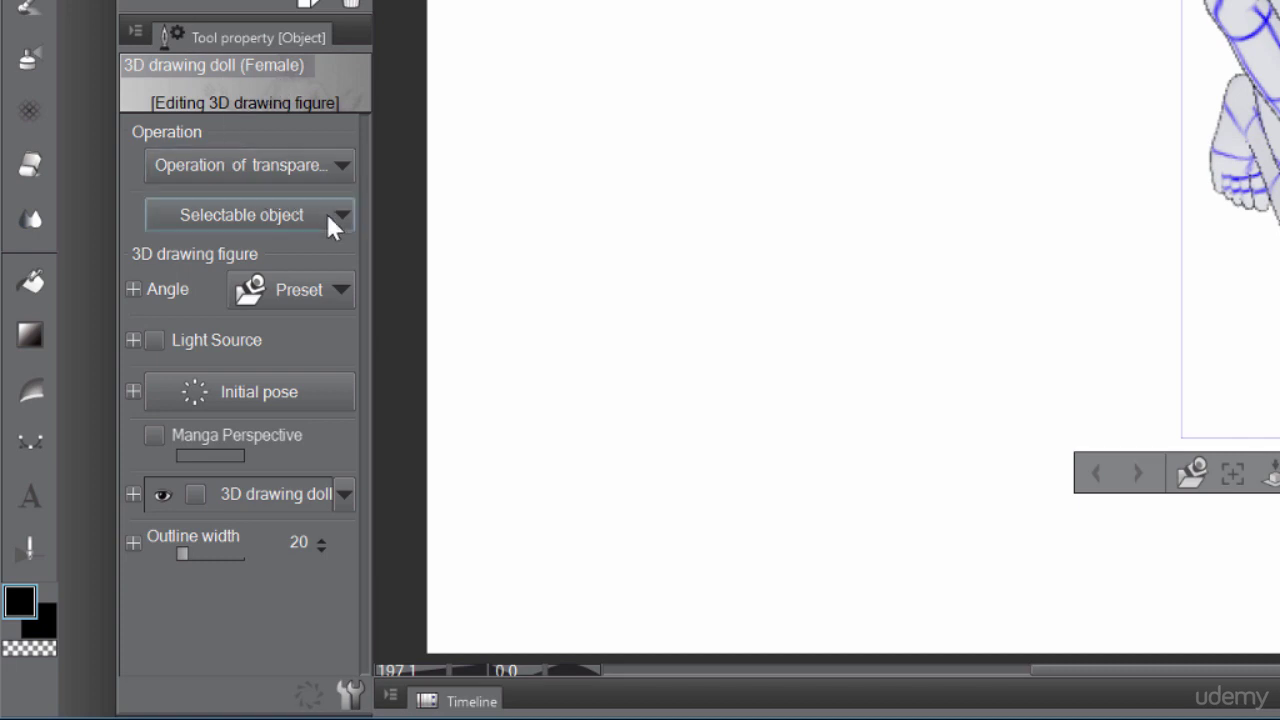
# - Expand the Angle settings and raise the doll's Perspective to 30
pyautogui.click(134, 290)
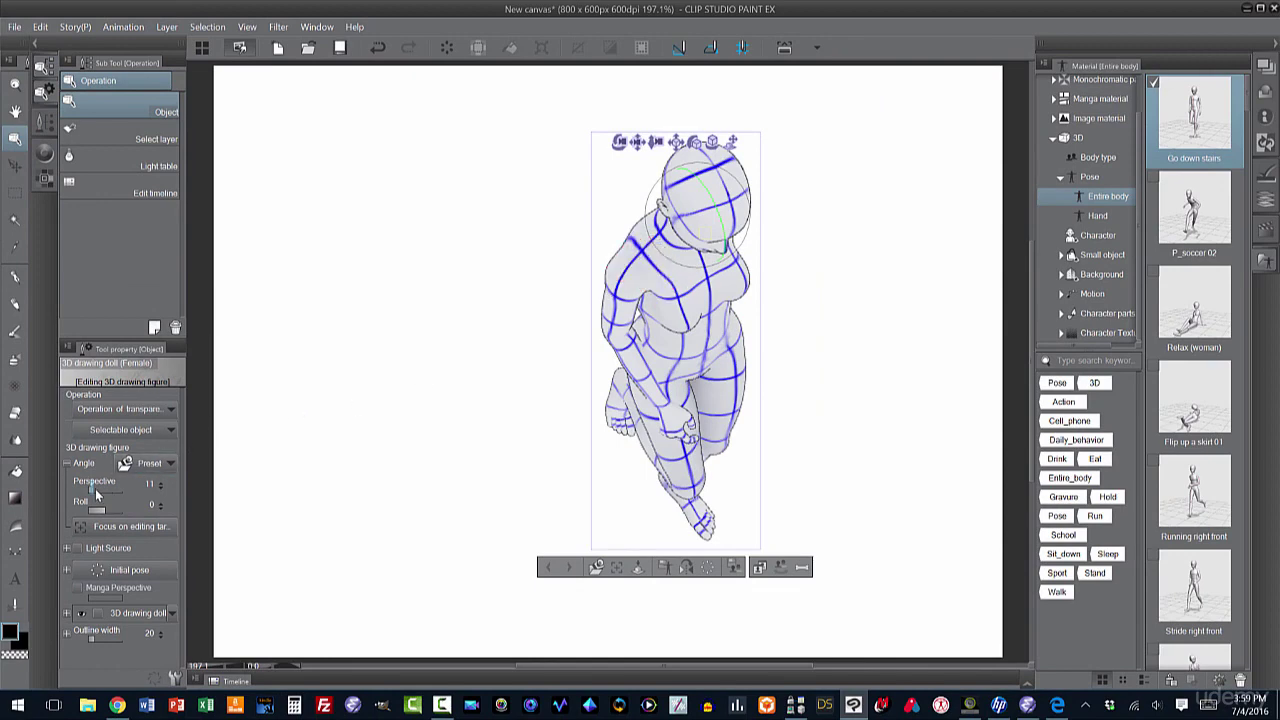
pyautogui.moveTo(92, 492); pyautogui.dragTo(101, 494)
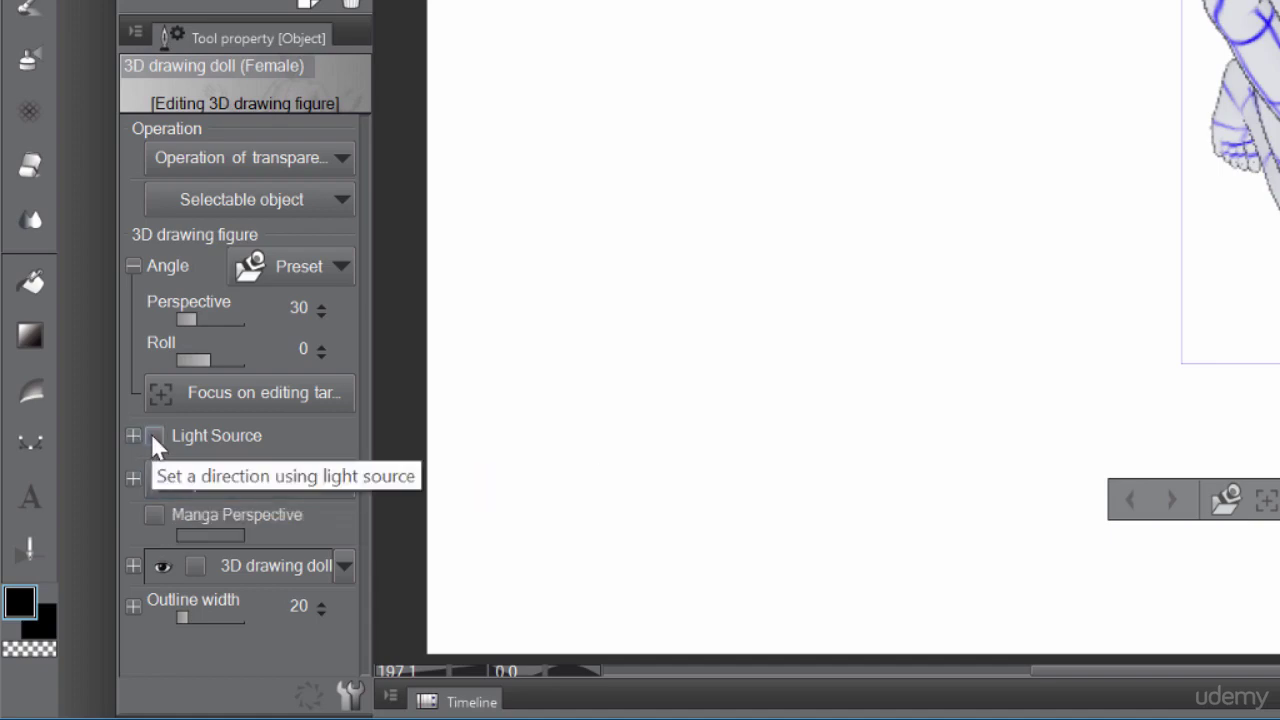
# - Enable Light Source, drag the light direction to deepen the shading, and adjust the camera angle
pyautogui.click(154, 436)
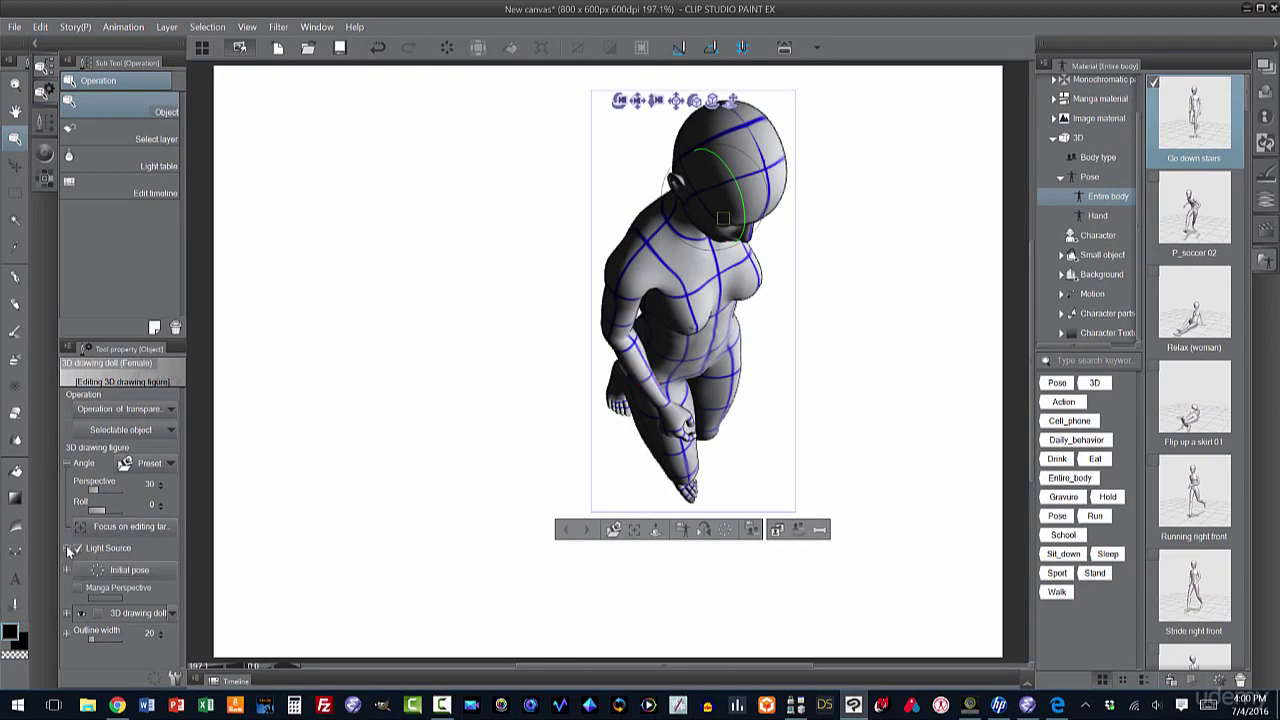
pyautogui.click(67, 549)
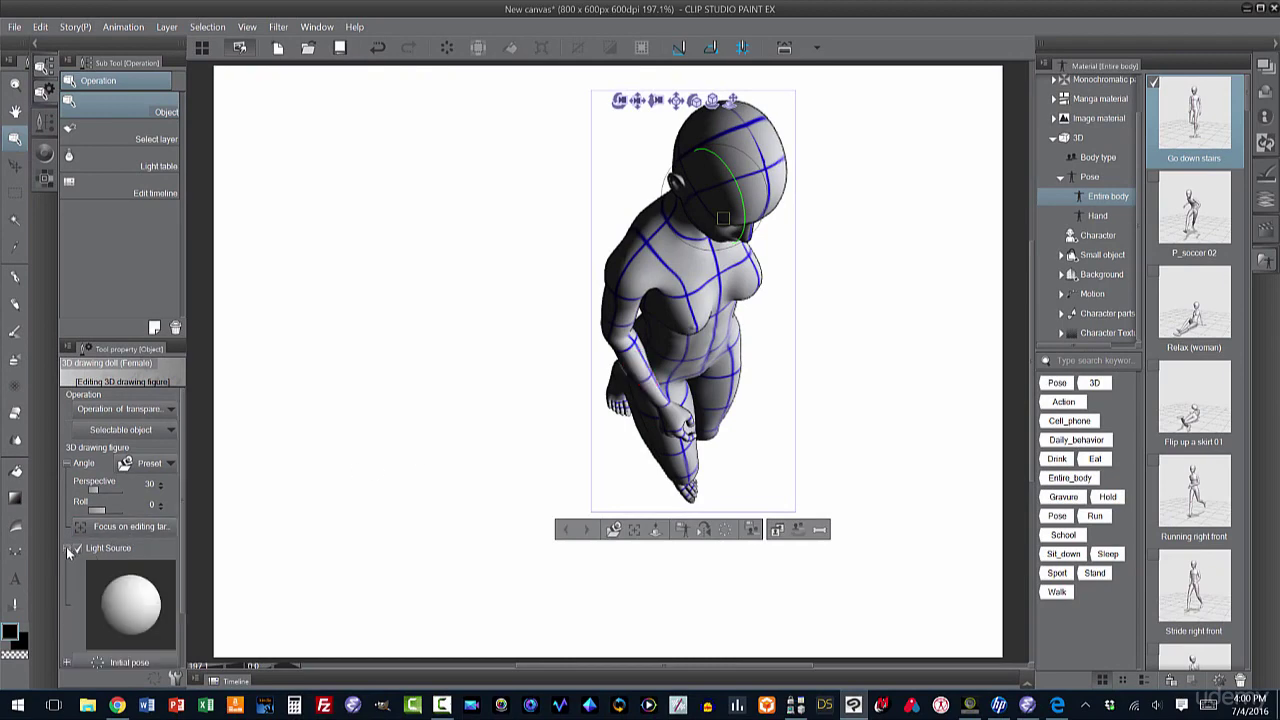
pyautogui.click(98, 608)
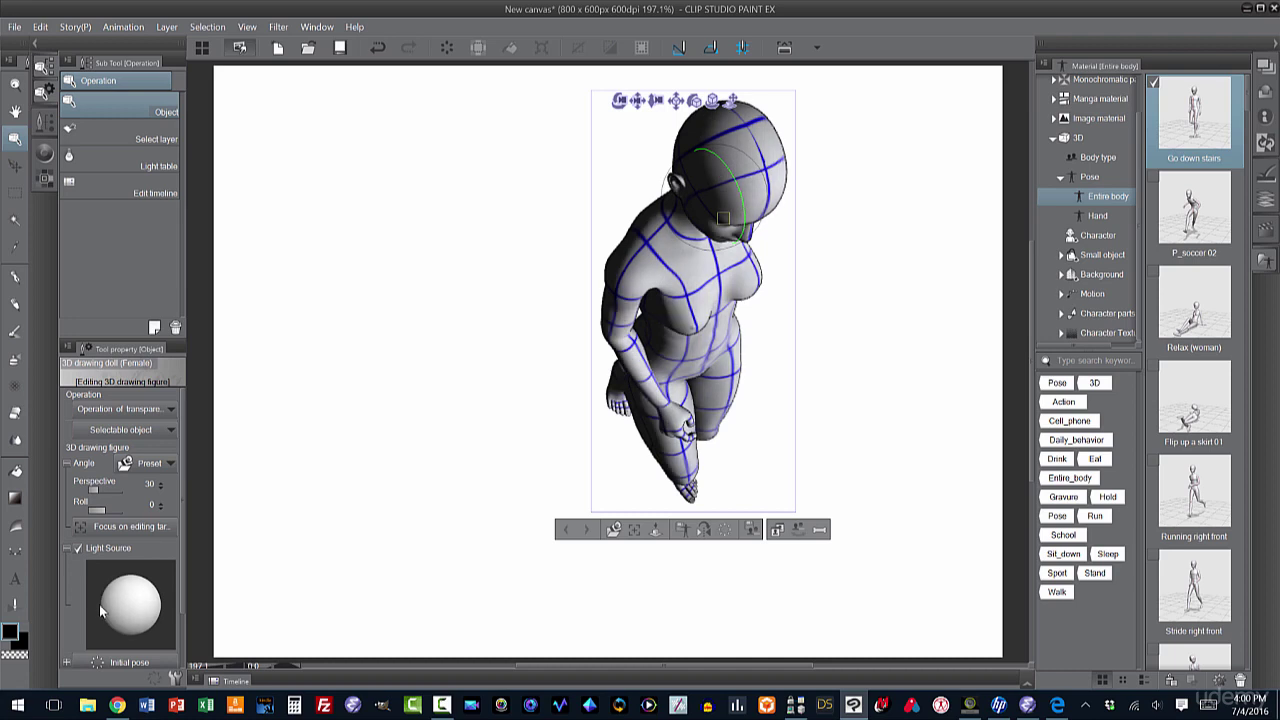
pyautogui.moveTo(99, 604)
pyautogui.mouseDown()
pyautogui.moveTo(150, 606)
pyautogui.moveTo(80, 610)
pyautogui.mouseUp()
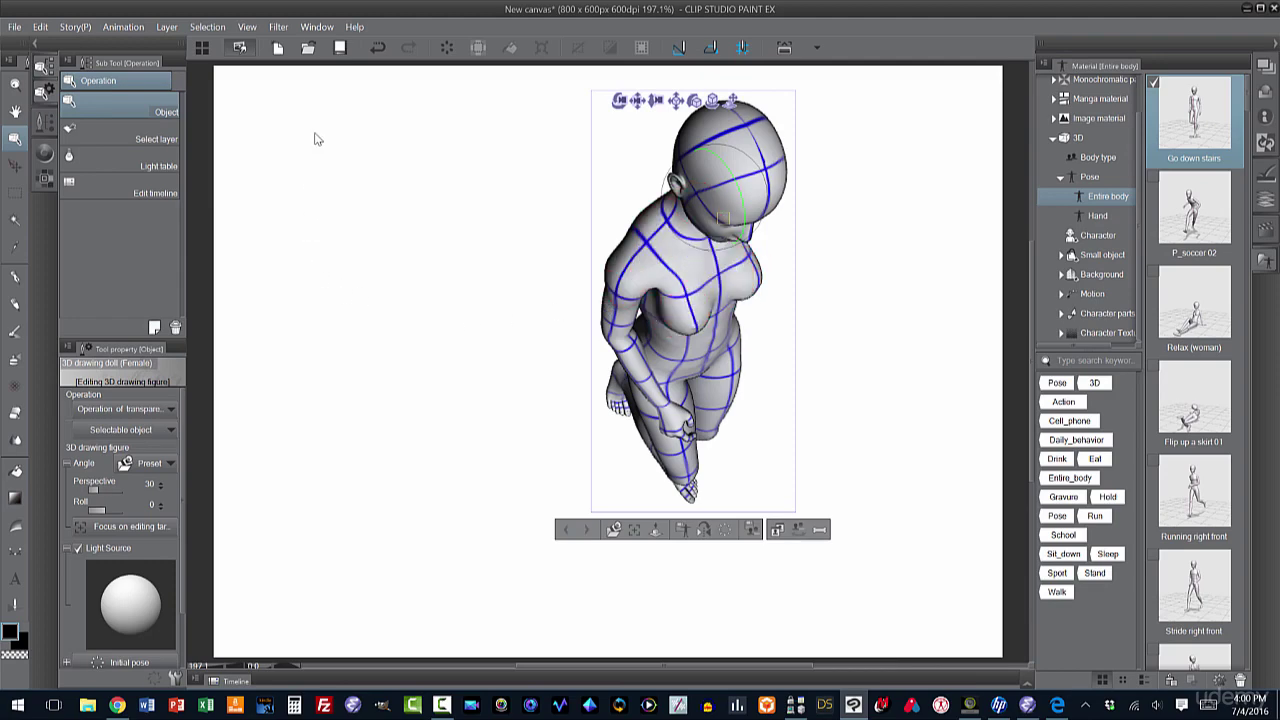
pyautogui.moveTo(637, 101)
pyautogui.mouseDown()
pyautogui.moveTo(632, 137)
pyautogui.moveTo(577, 154)
pyautogui.moveTo(563, 92)
pyautogui.moveTo(560, 108)
pyautogui.mouseUp()
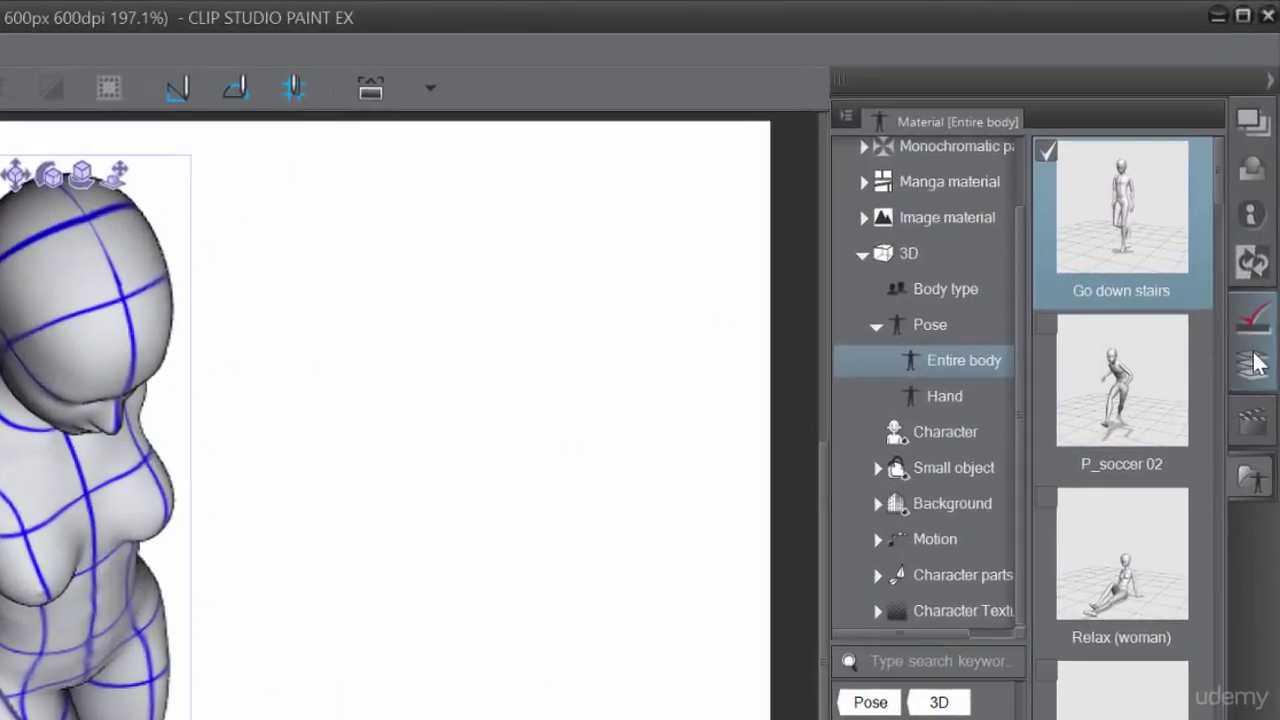
# - Move Layer 1 above the 3D doll layer and sketch a pencil curve on it, toggling the doll's visibility
pyautogui.click(1265, 198)
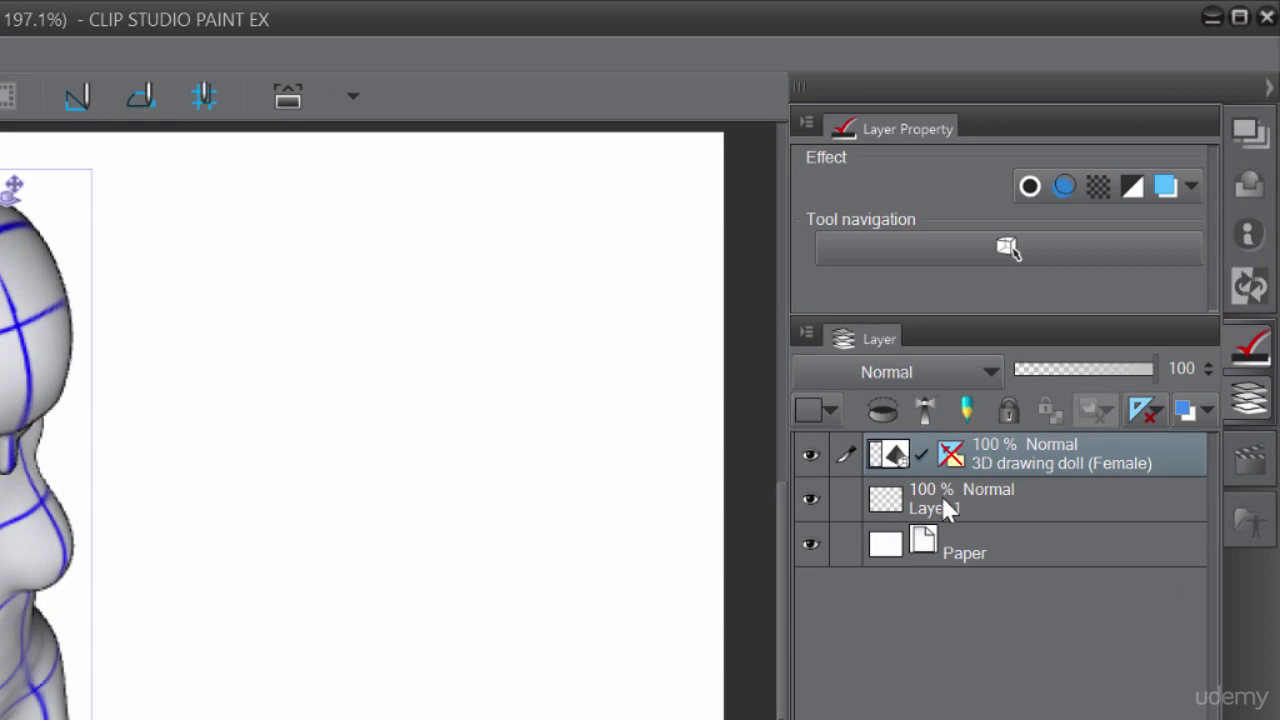
pyautogui.moveTo(941, 493); pyautogui.dragTo(936, 446)
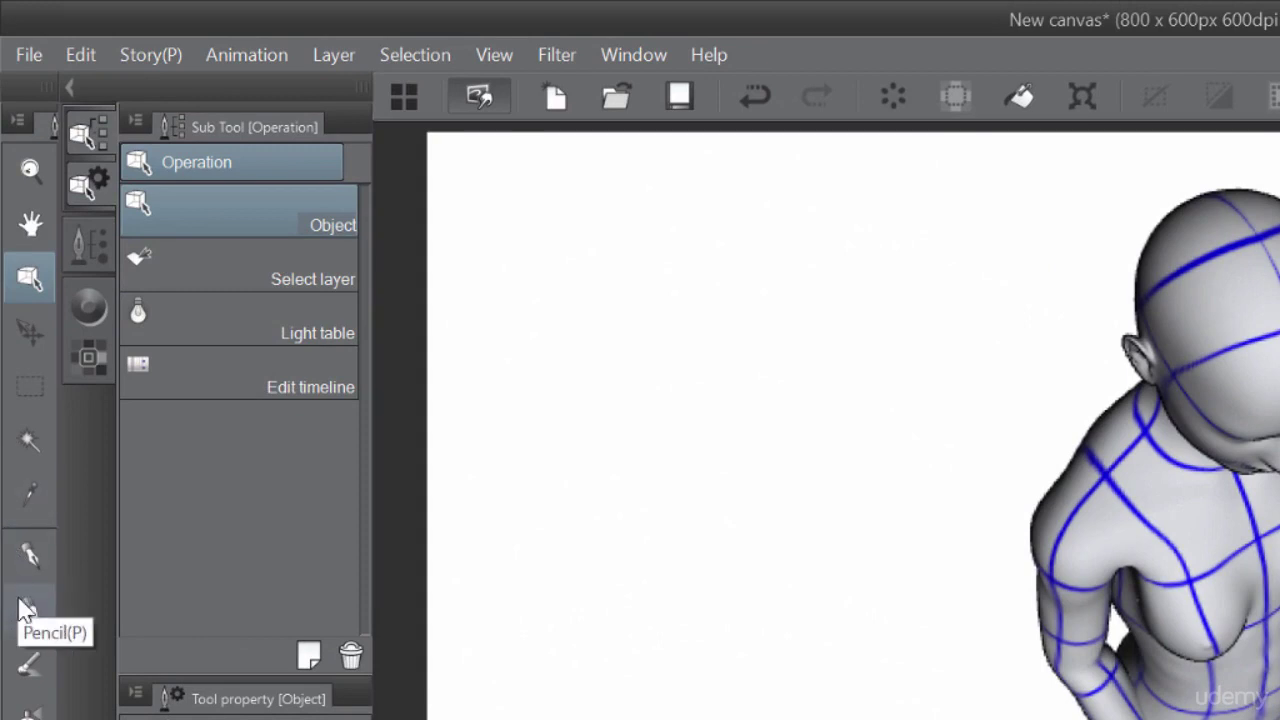
pyautogui.click(28, 608)
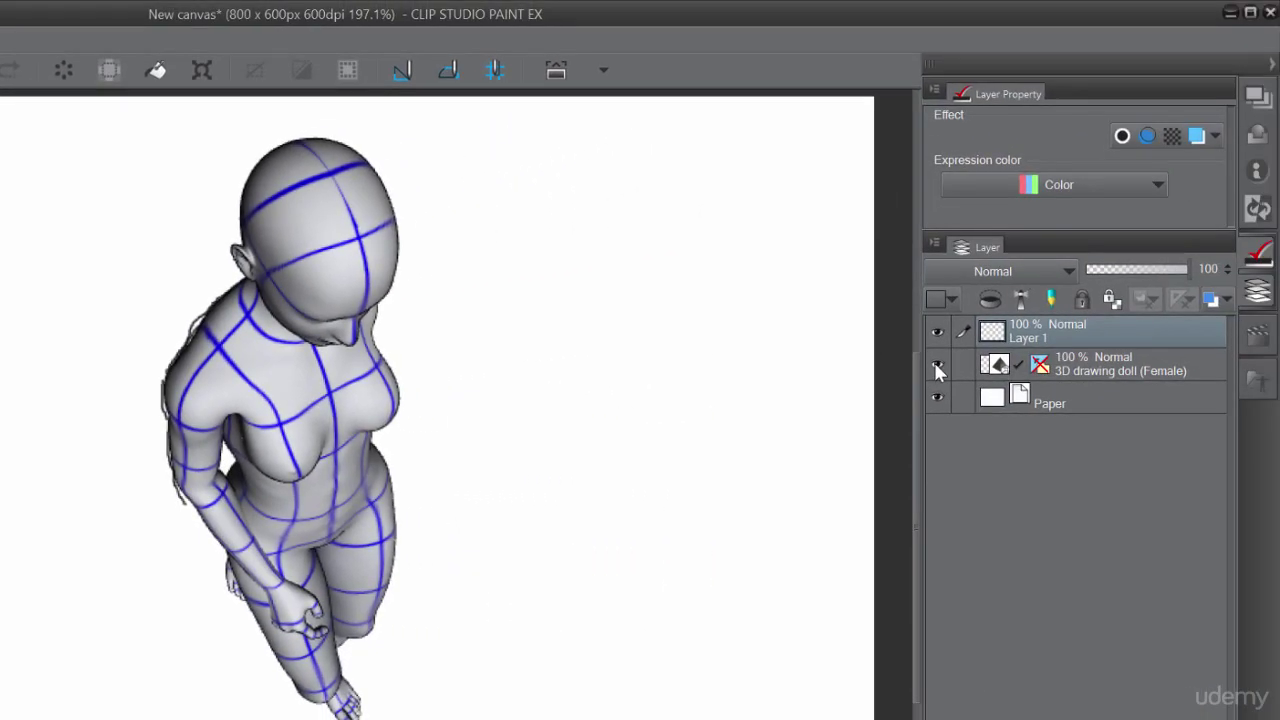
pyautogui.click(937, 365)
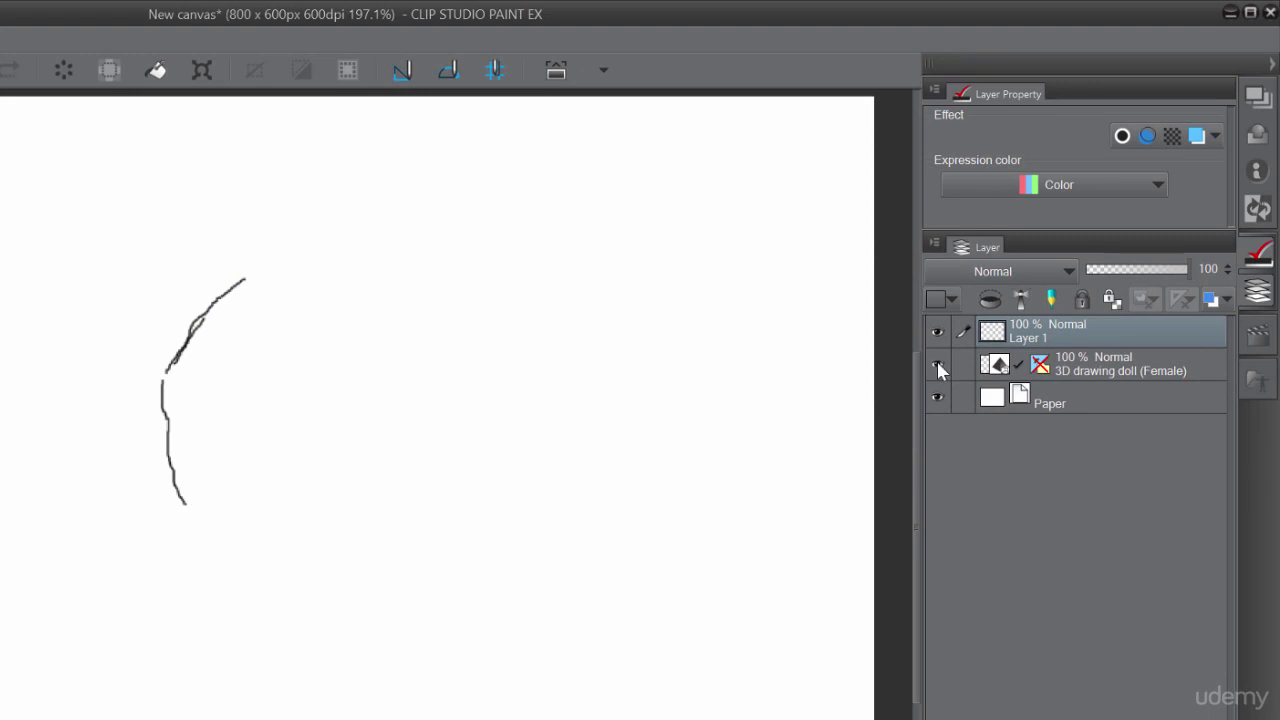
pyautogui.click(937, 365)
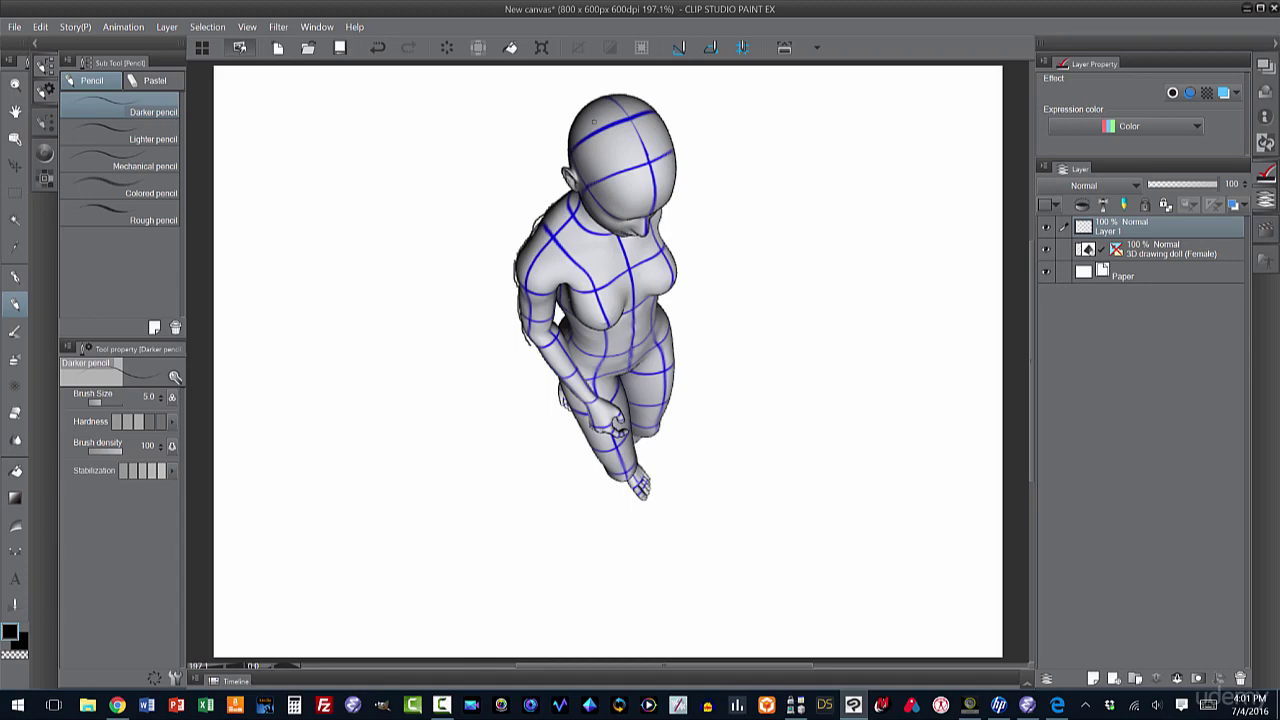
# - Select the doll with the Operation tool and rotate the camera to a new angle
pyautogui.click(15, 138)
pyautogui.click(590, 169)
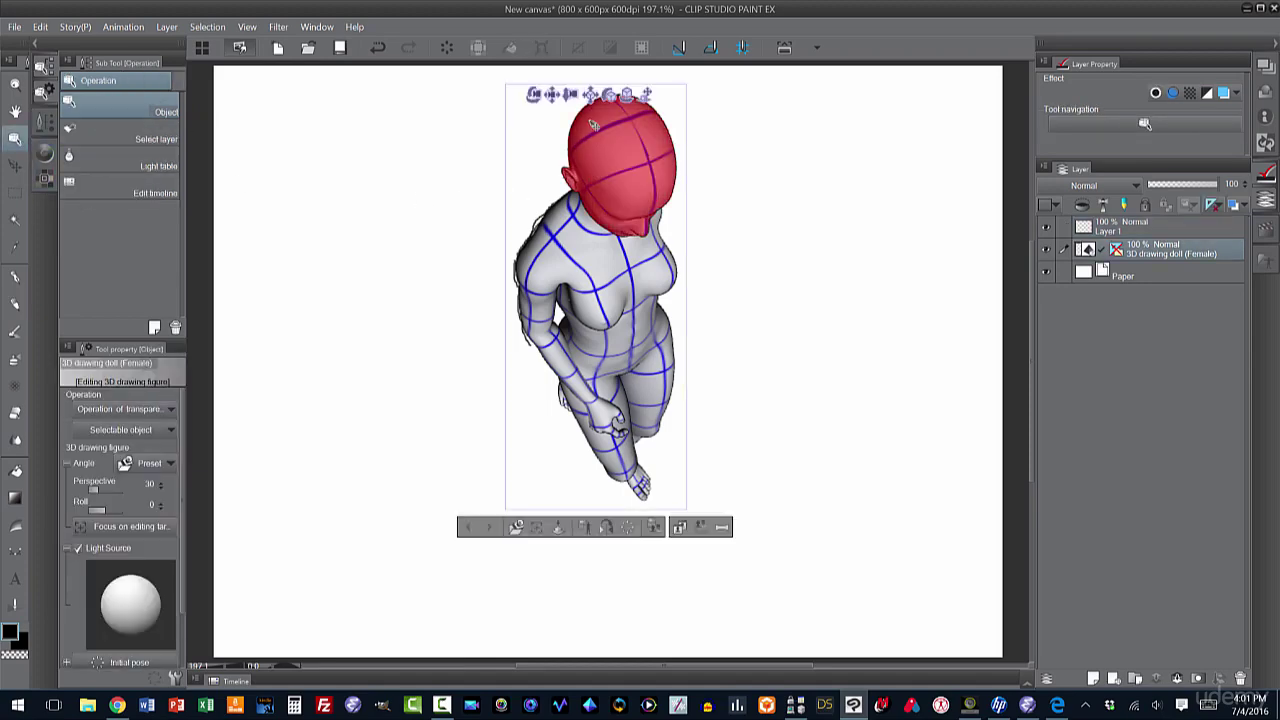
pyautogui.moveTo(558, 104); pyautogui.dragTo(758, 135)
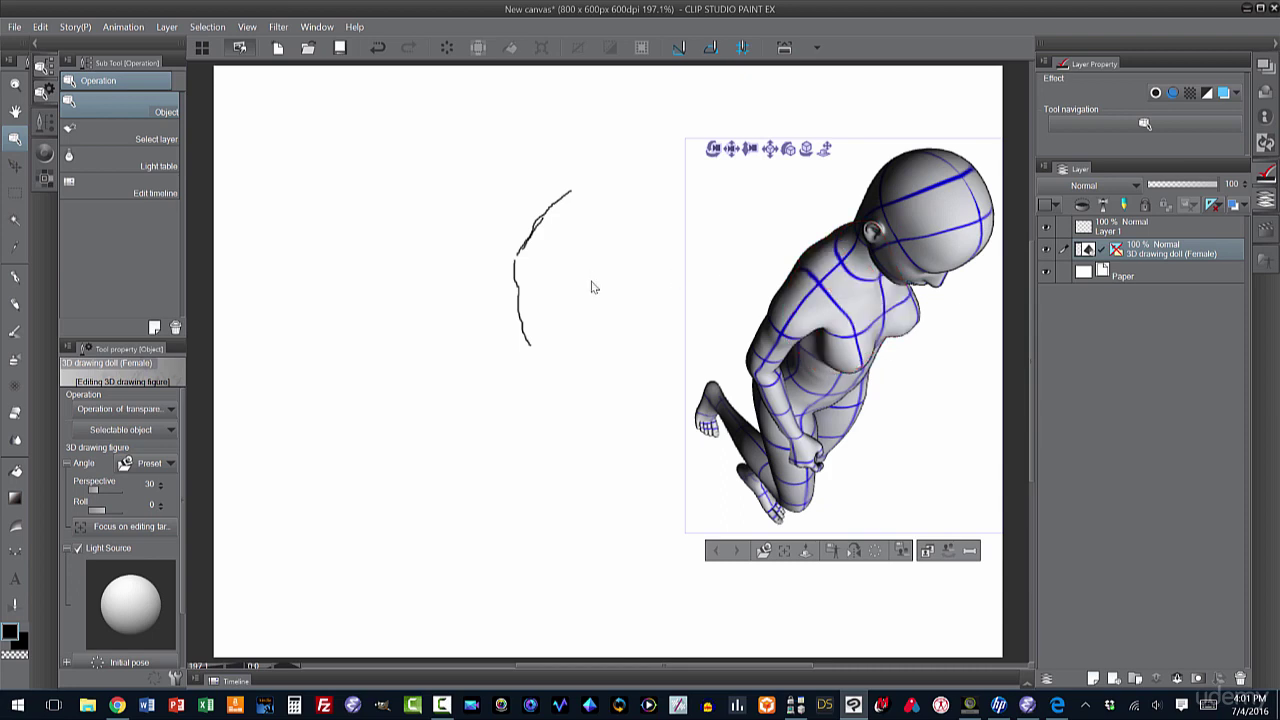
# - Place the male 3D drawing doll near the canvas centre and apply the Go down stairs pose to it
pyautogui.click(1265, 259)
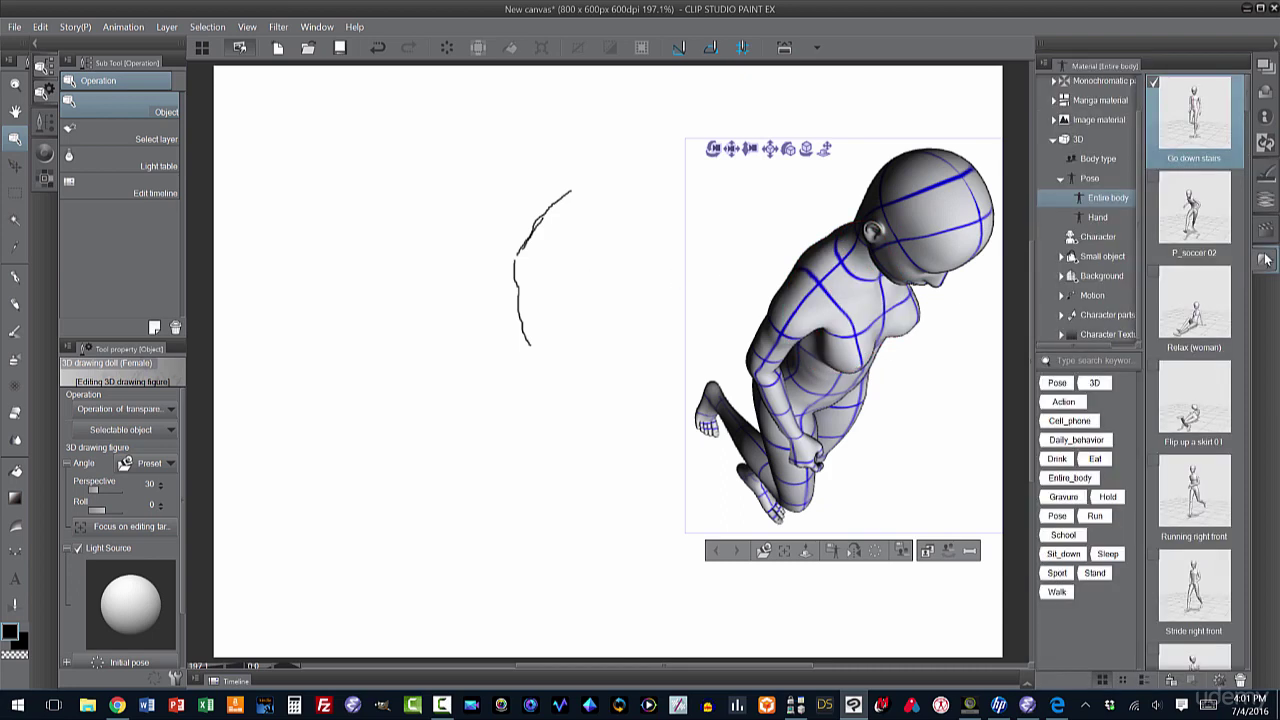
pyautogui.click(1095, 159)
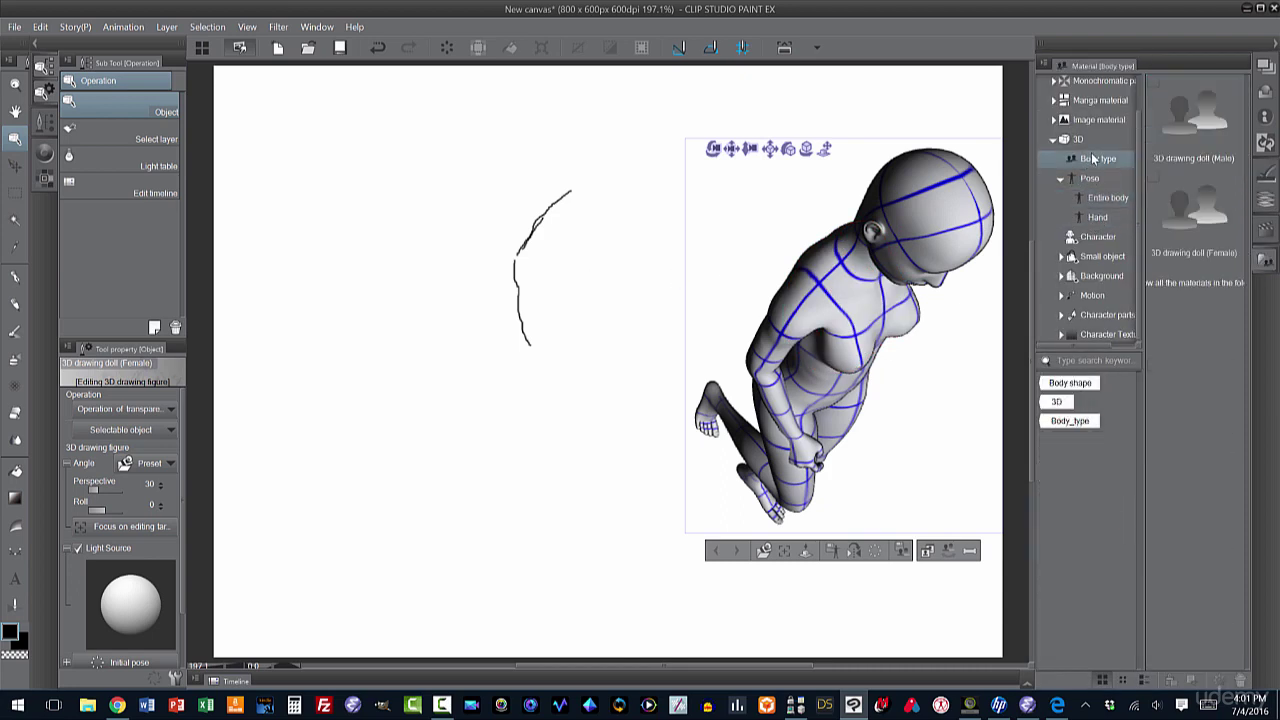
pyautogui.moveTo(1189, 127)
pyautogui.mouseDown()
pyautogui.moveTo(618, 265)
pyautogui.moveTo(493, 329)
pyautogui.mouseUp()
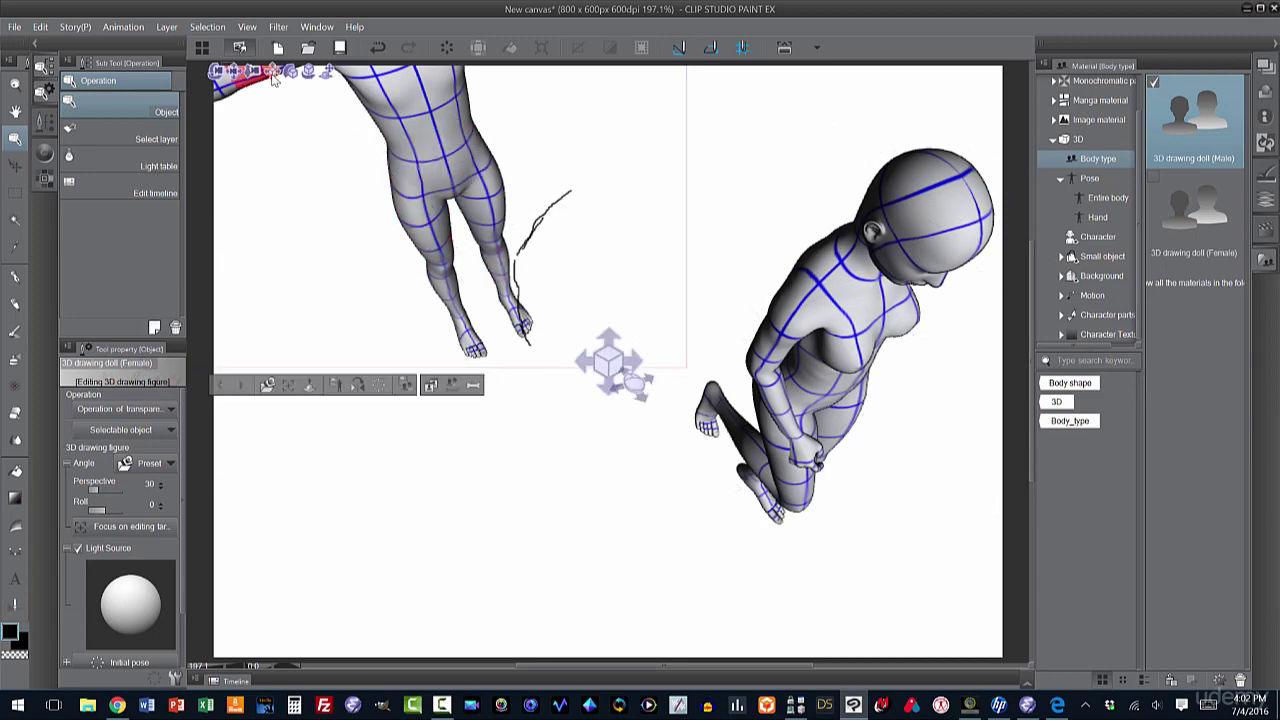
pyautogui.moveTo(272, 79); pyautogui.dragTo(380, 265)
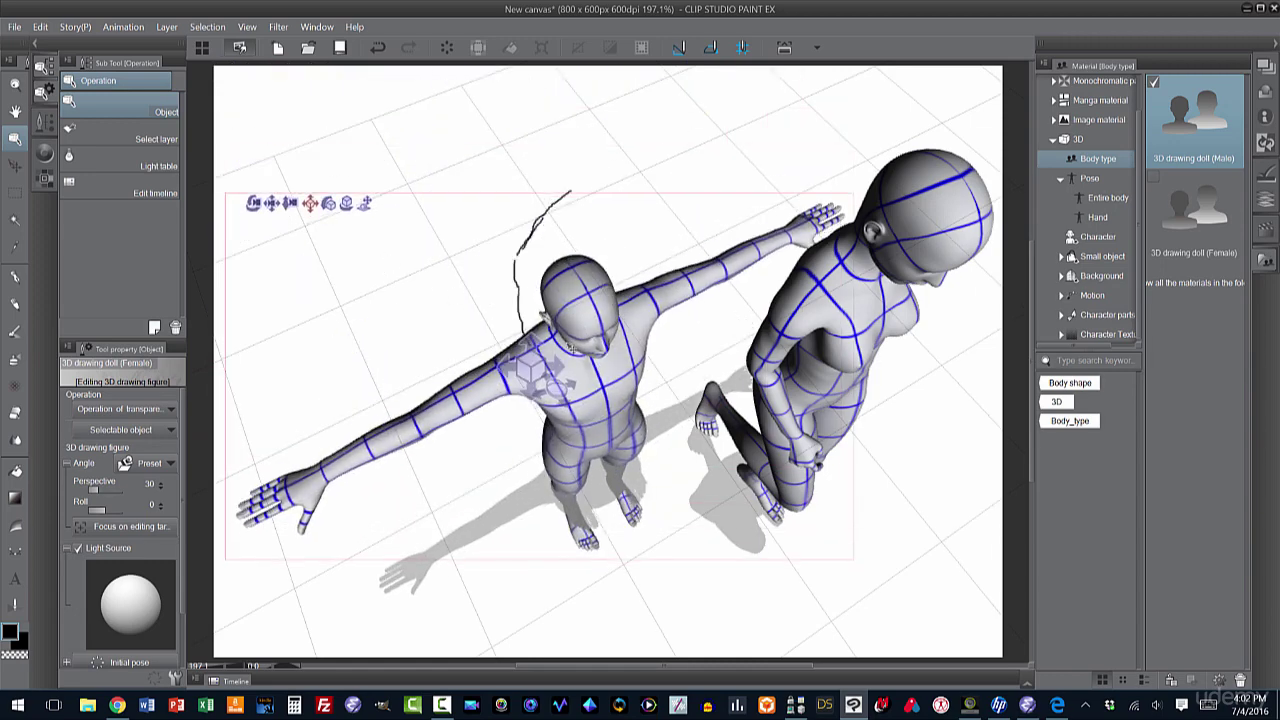
pyautogui.click(595, 345)
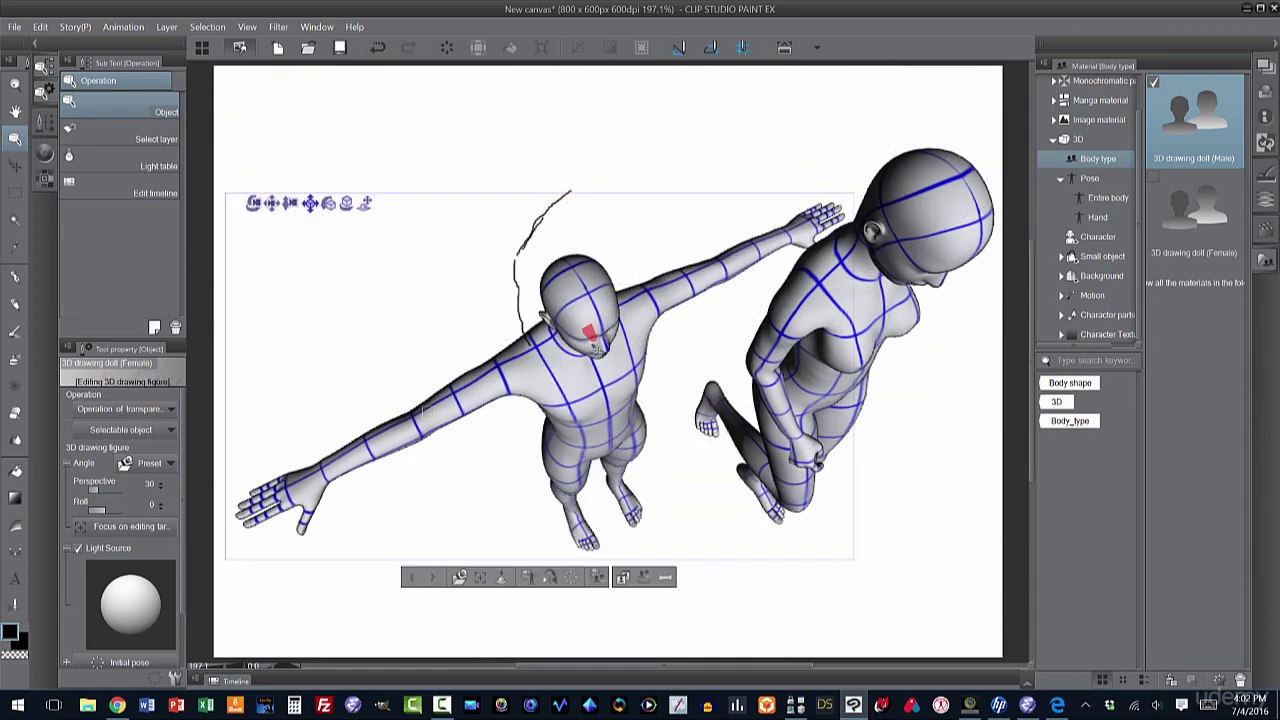
pyautogui.click(1101, 199)
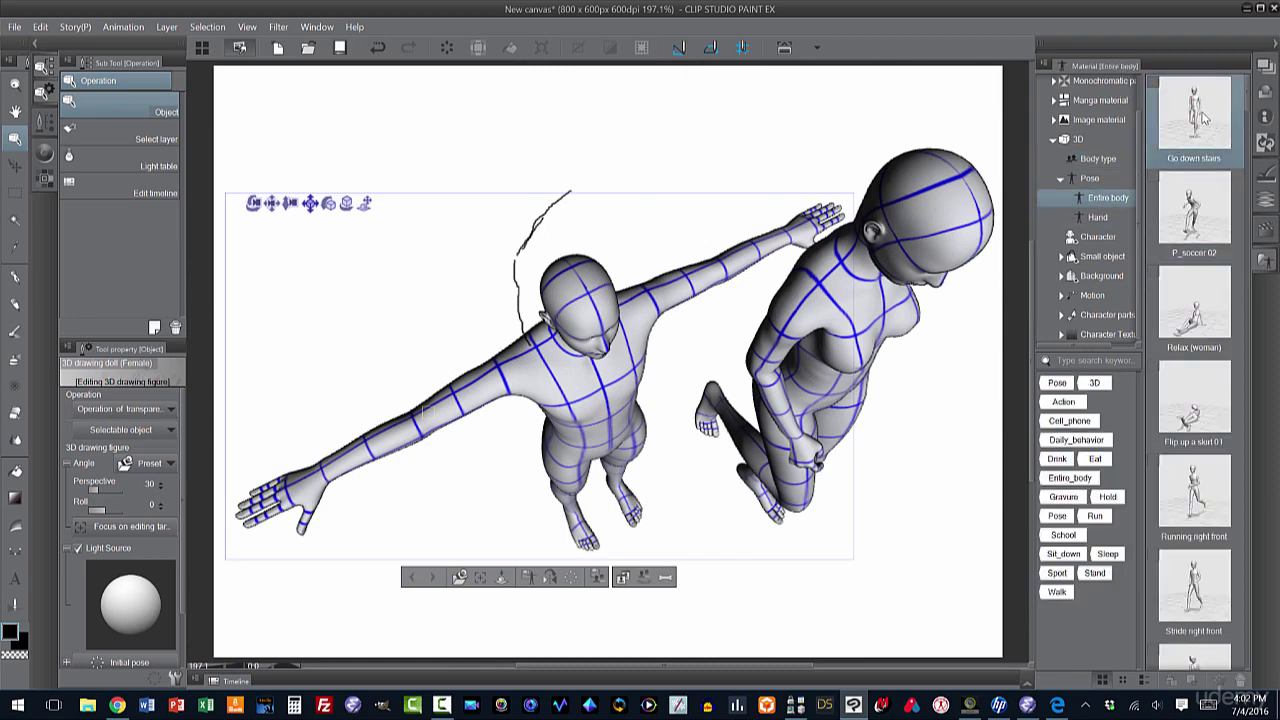
pyautogui.moveTo(1196, 115); pyautogui.dragTo(600, 396)
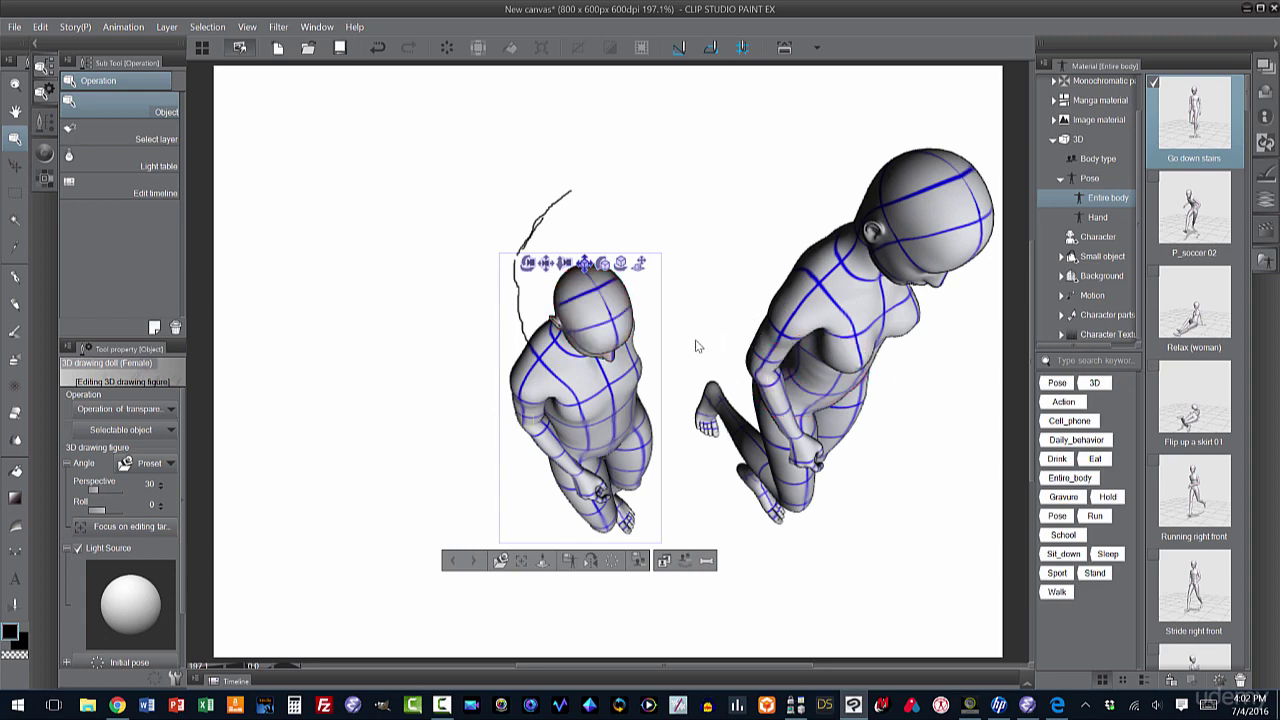
# - Browse the 3D Character materials and pick one of the school character materials
pyautogui.click(1262, 257)
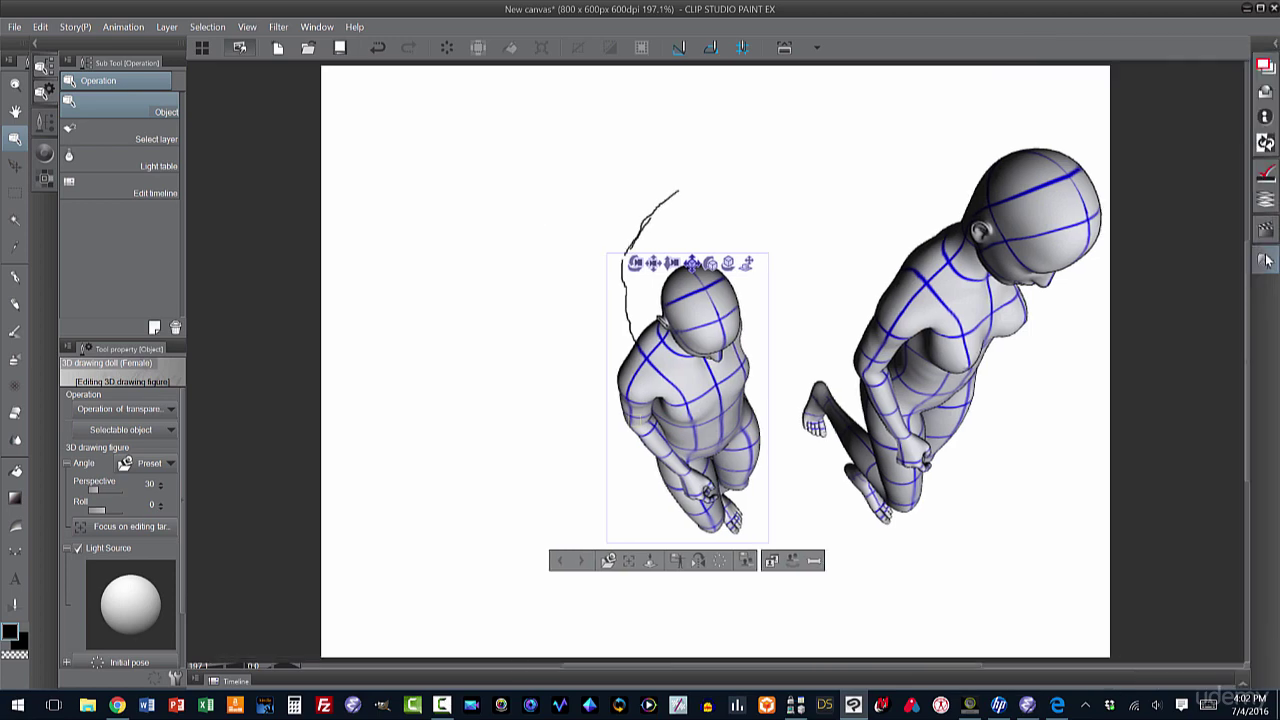
pyautogui.click(1265, 259)
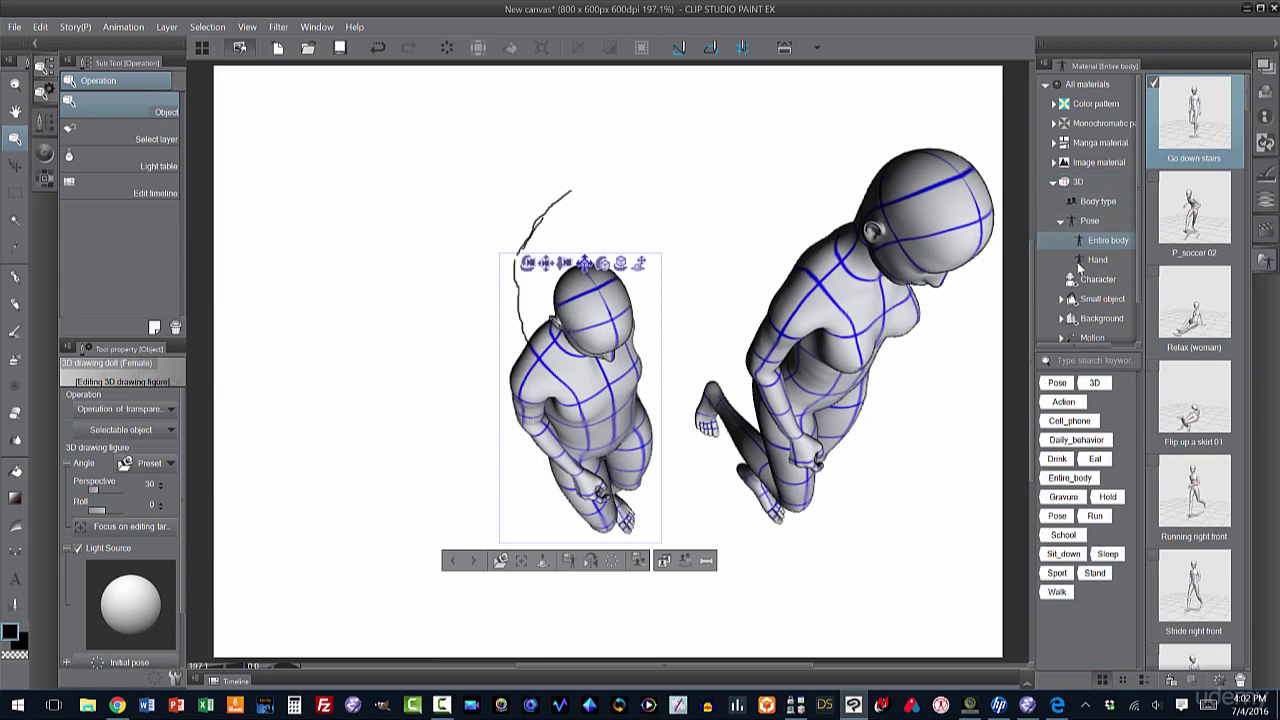
pyautogui.scroll(-1, 1140, 318)
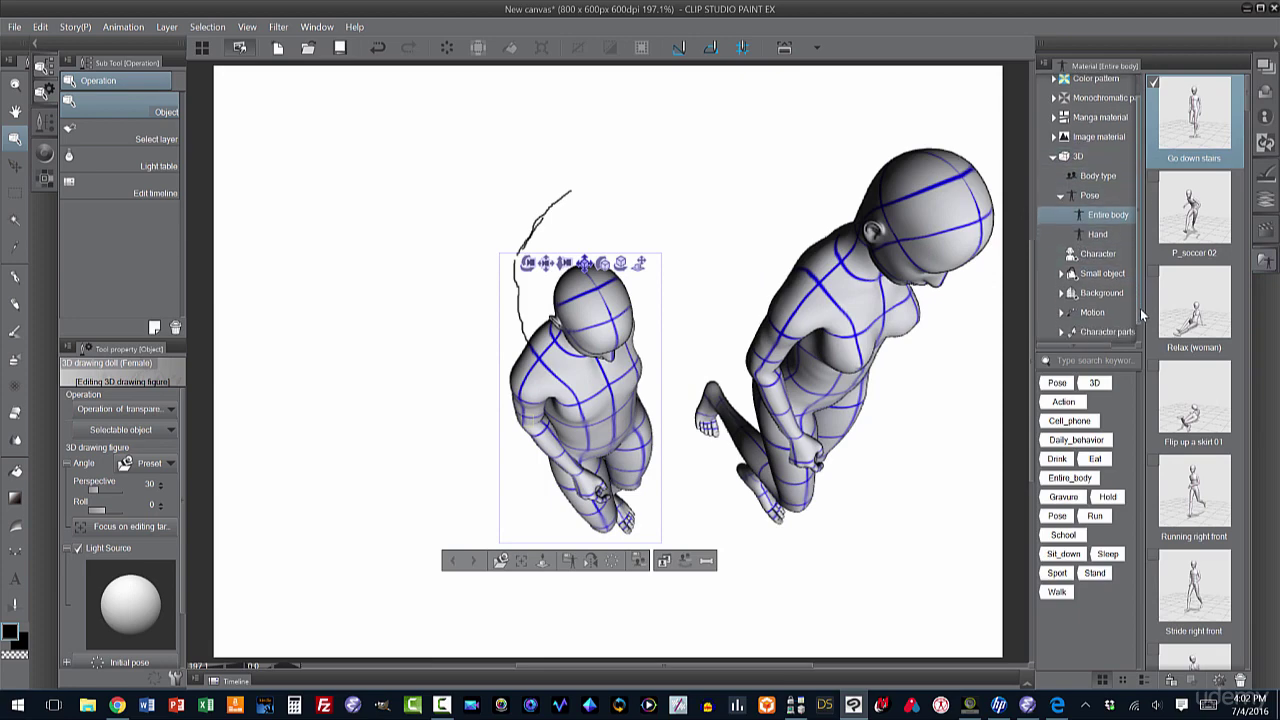
pyautogui.scroll(-1, 1140, 318)
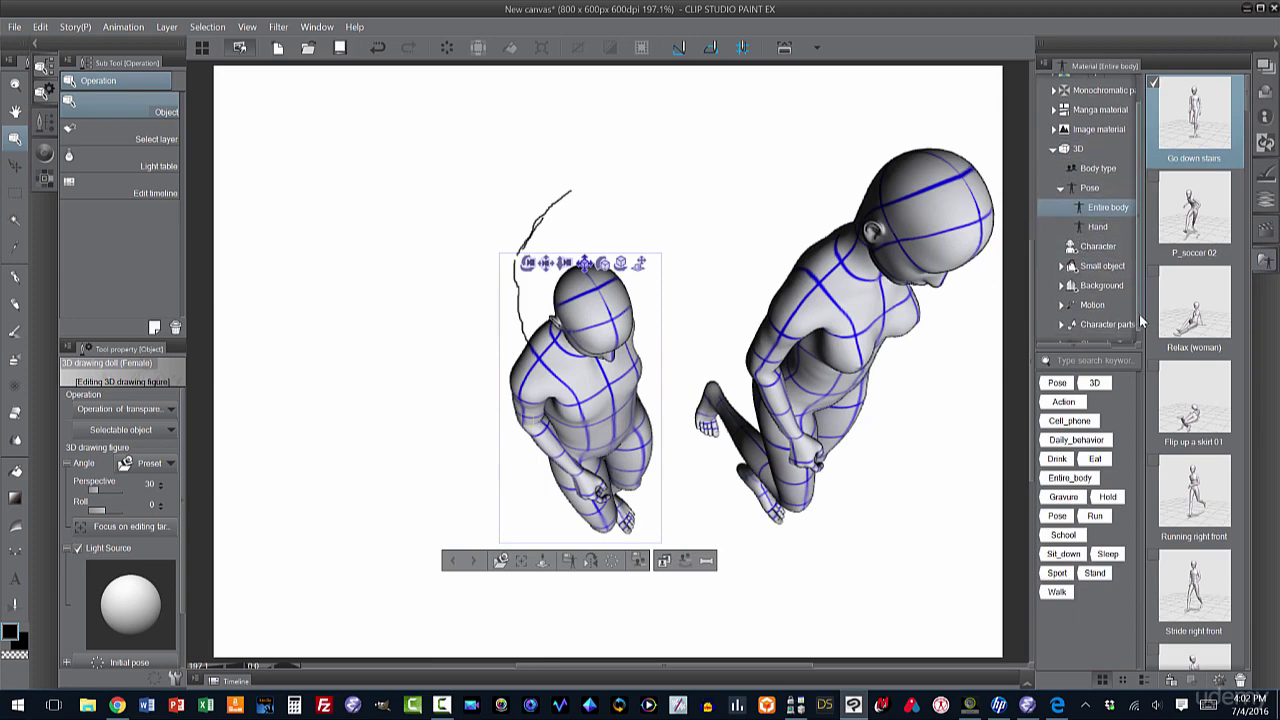
pyautogui.click(1079, 252)
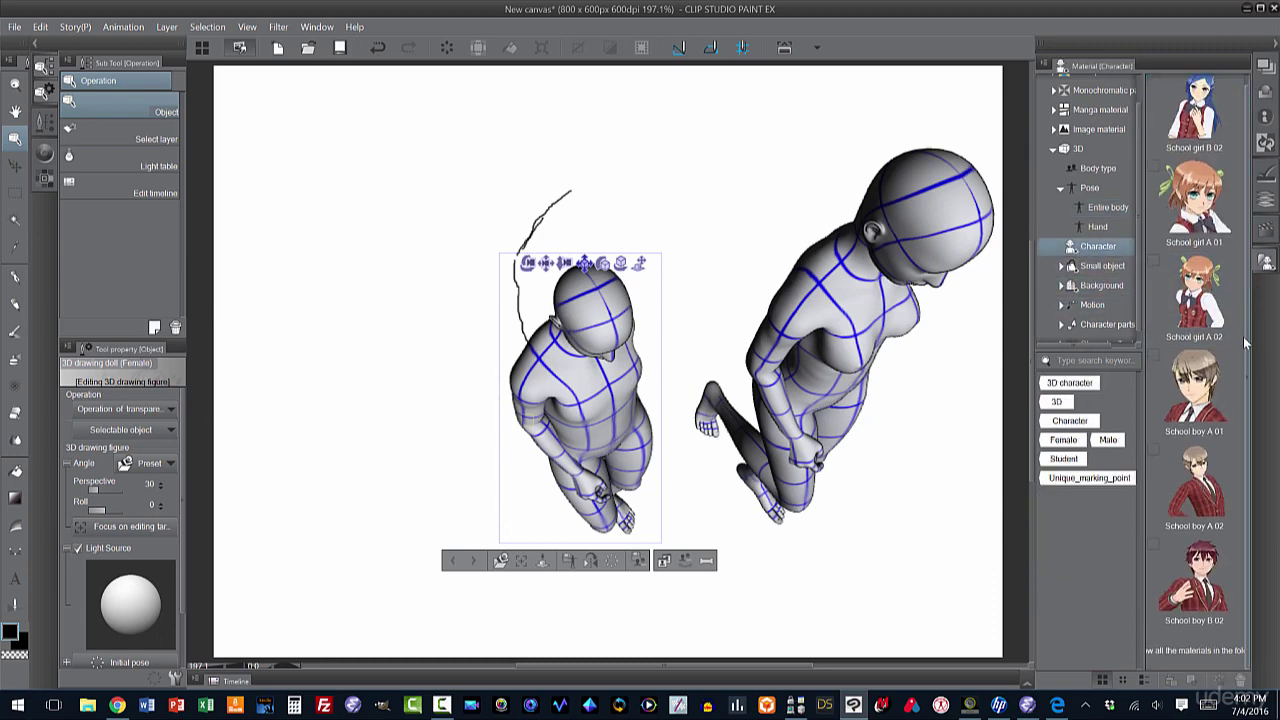
pyautogui.scroll(1, 1250, 318)
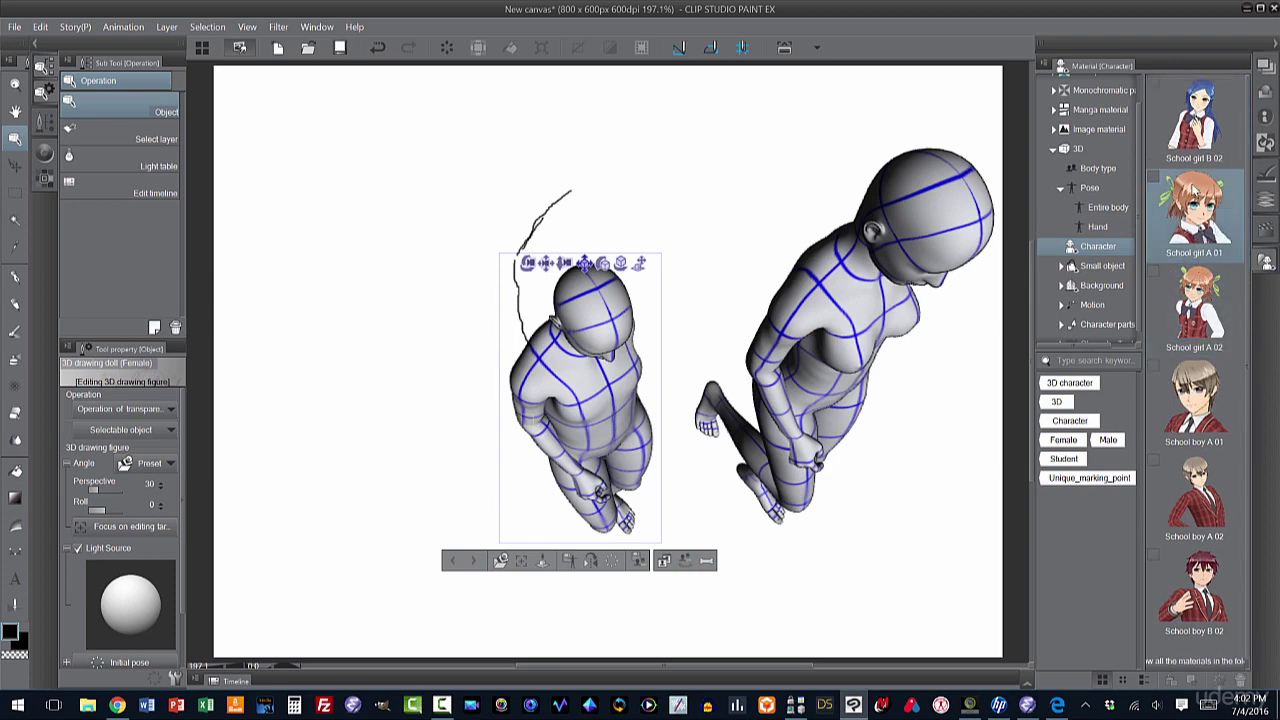
pyautogui.click(1194, 147)
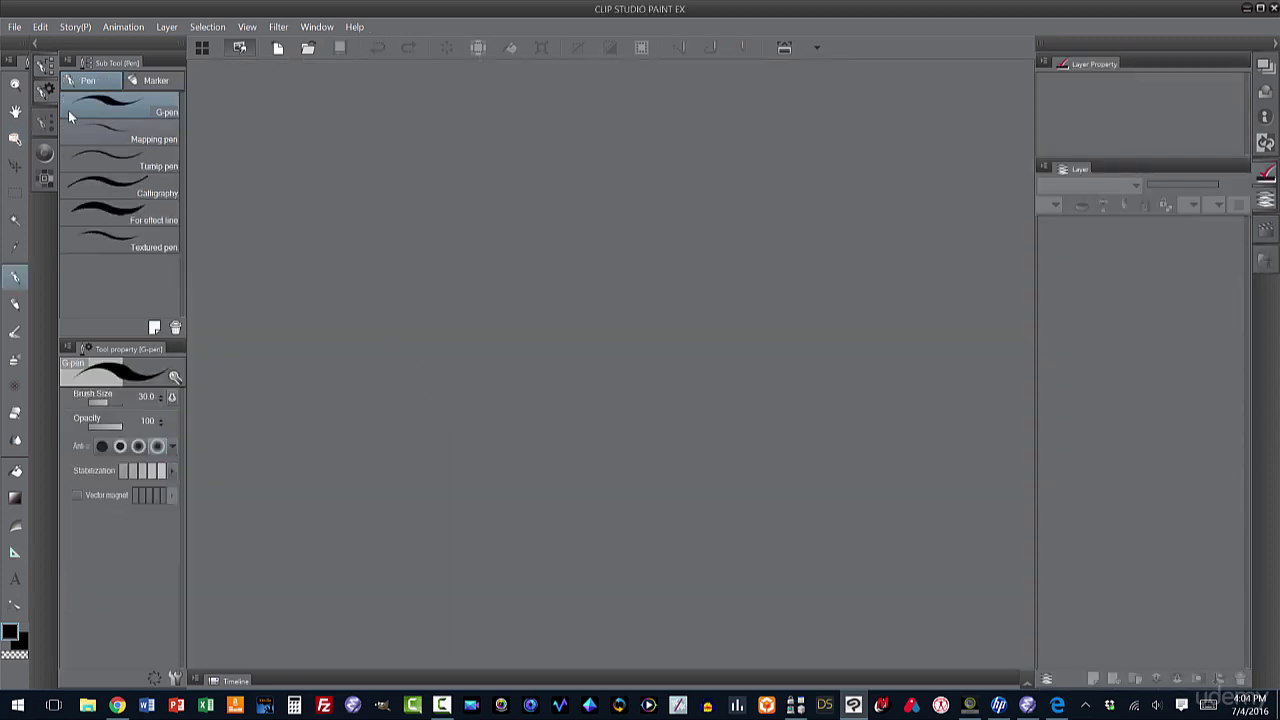
# - Create a new 800 × 600 px, 600 dpi canvas and fit it to the window
pyautogui.click(15, 27)
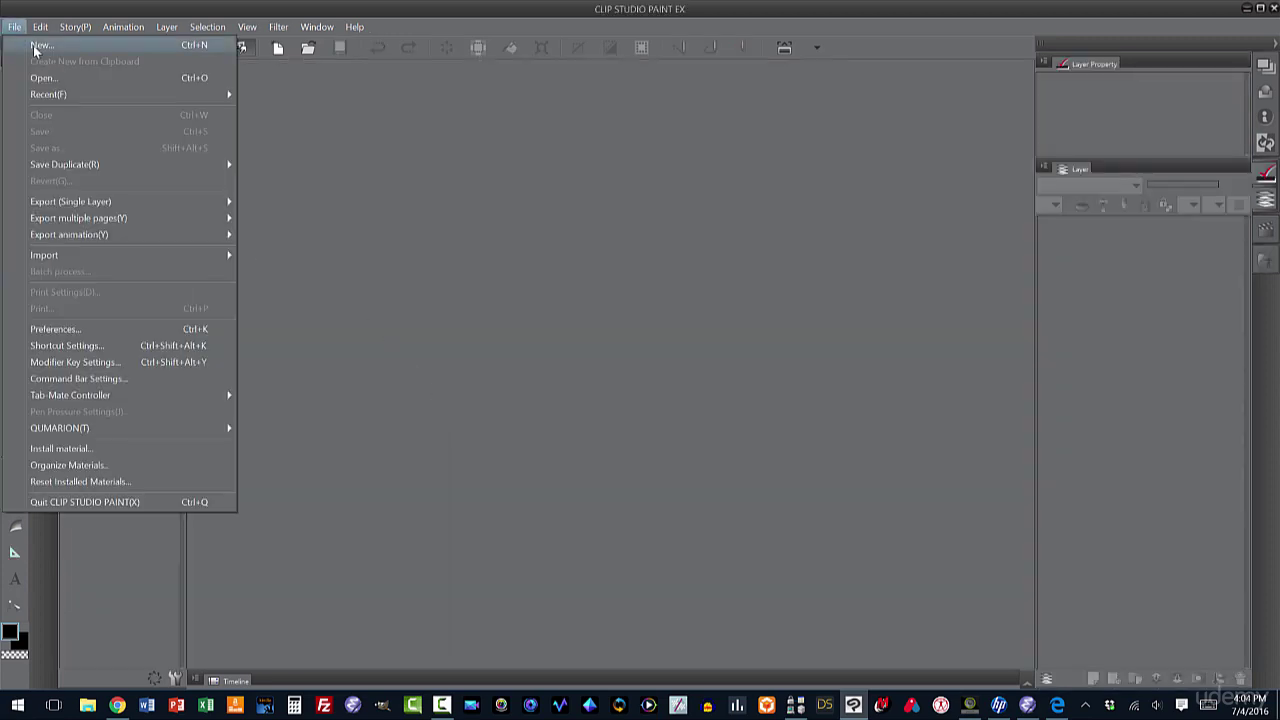
pyautogui.click(38, 45)
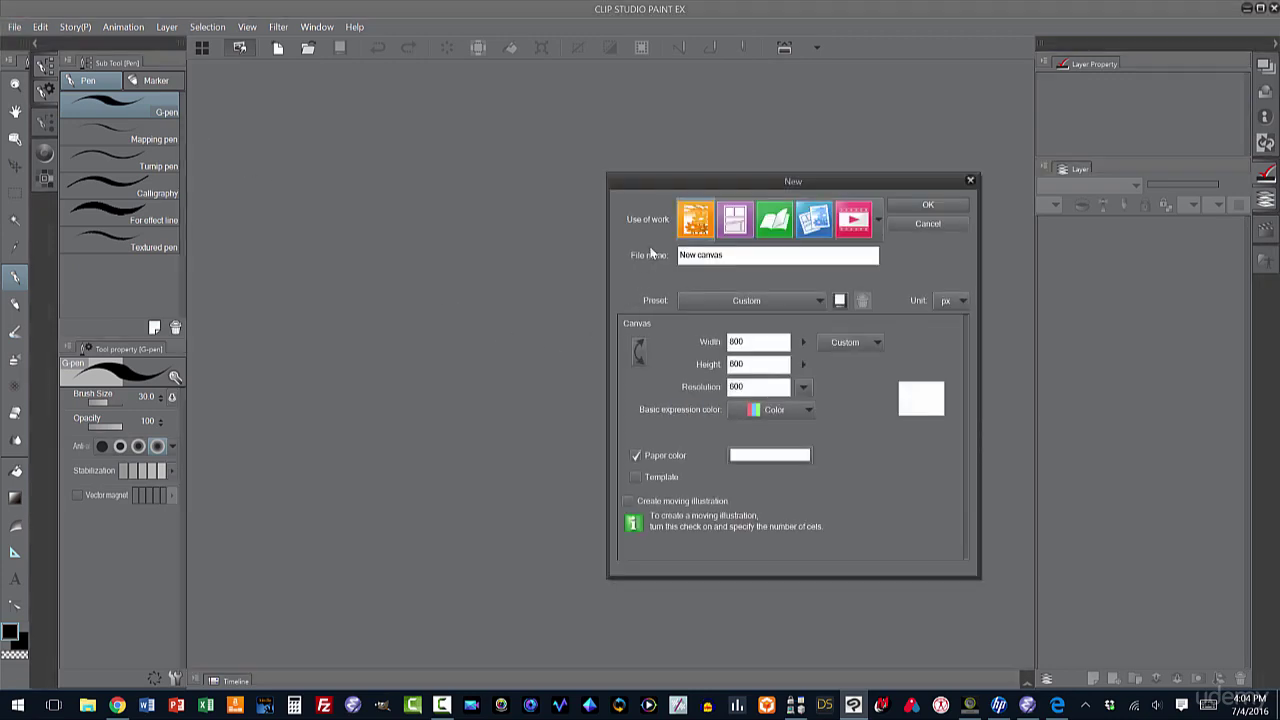
pyautogui.click(927, 205)
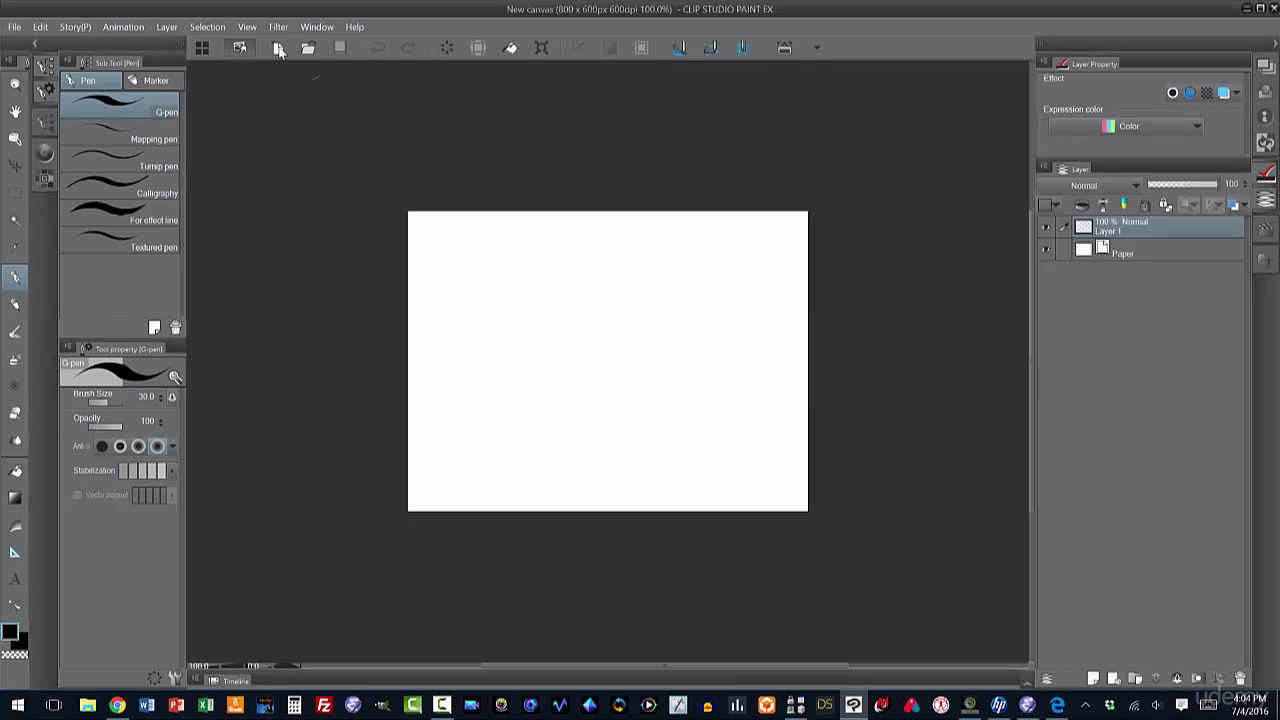
pyautogui.click(246, 27)
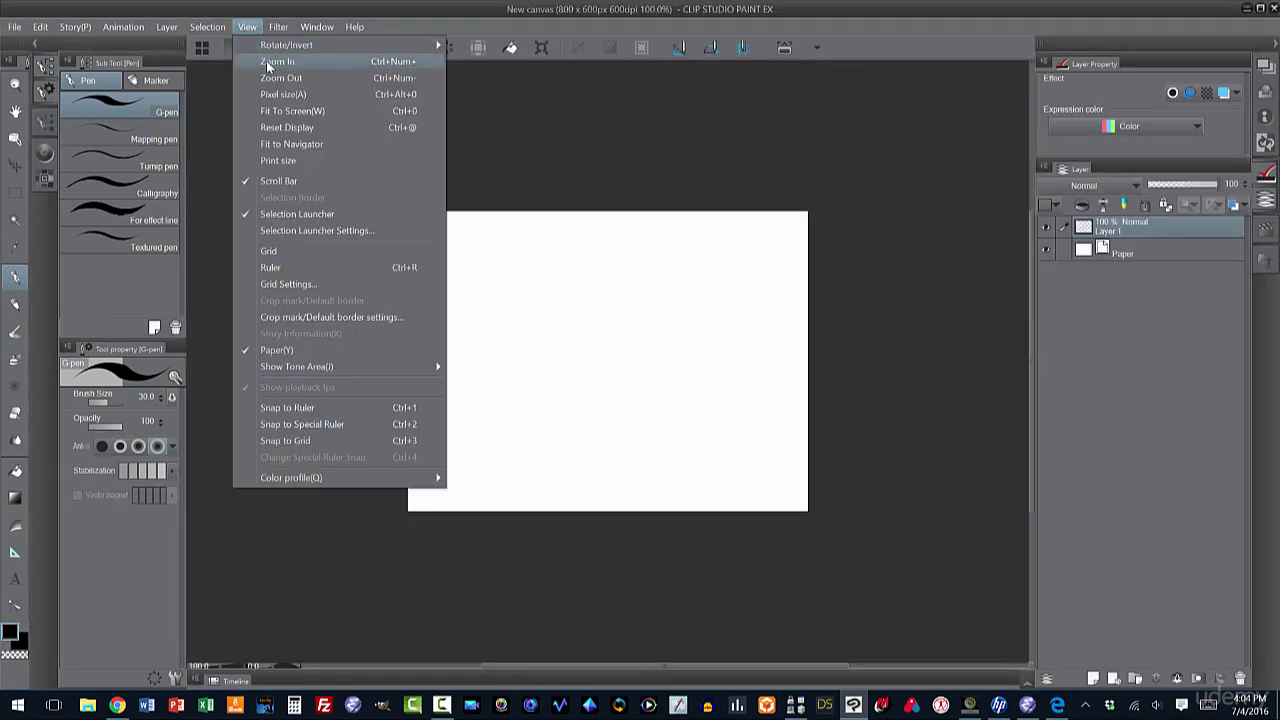
pyautogui.click(292, 143)
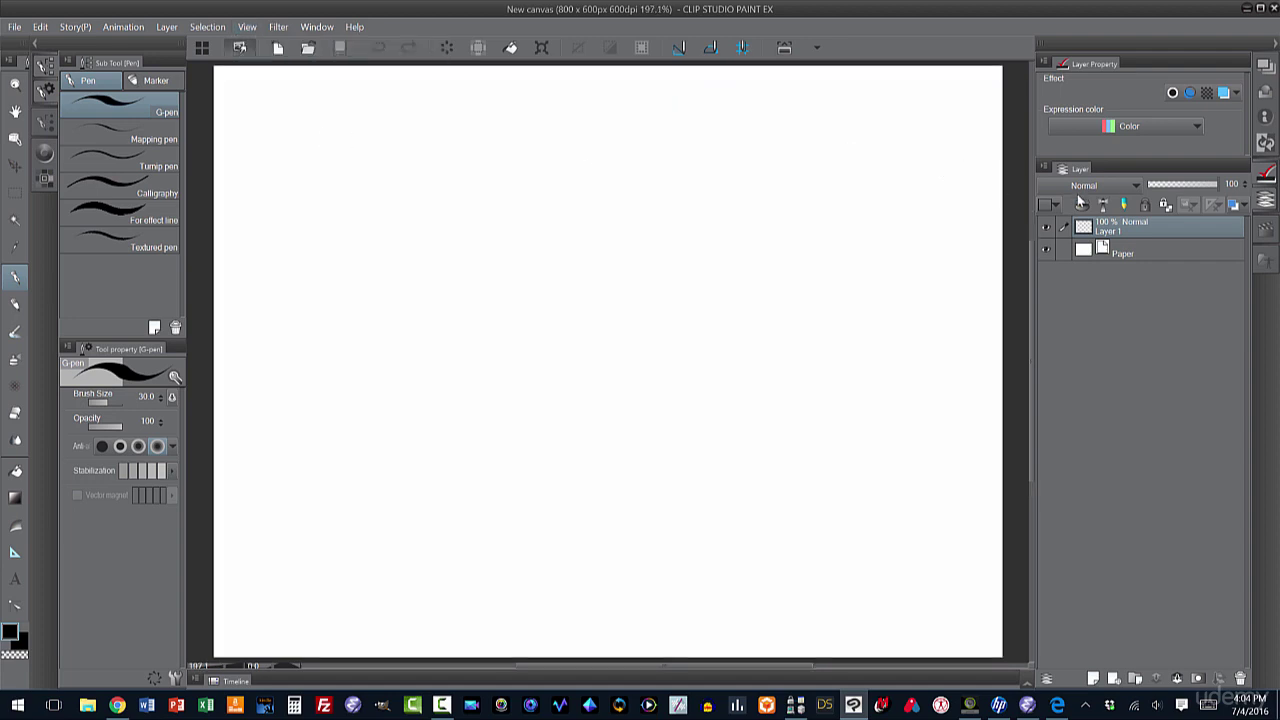
# - Drag the male 3D drawing doll from Body type onto the canvas and list the Entire body pose presets
pyautogui.click(1267, 262)
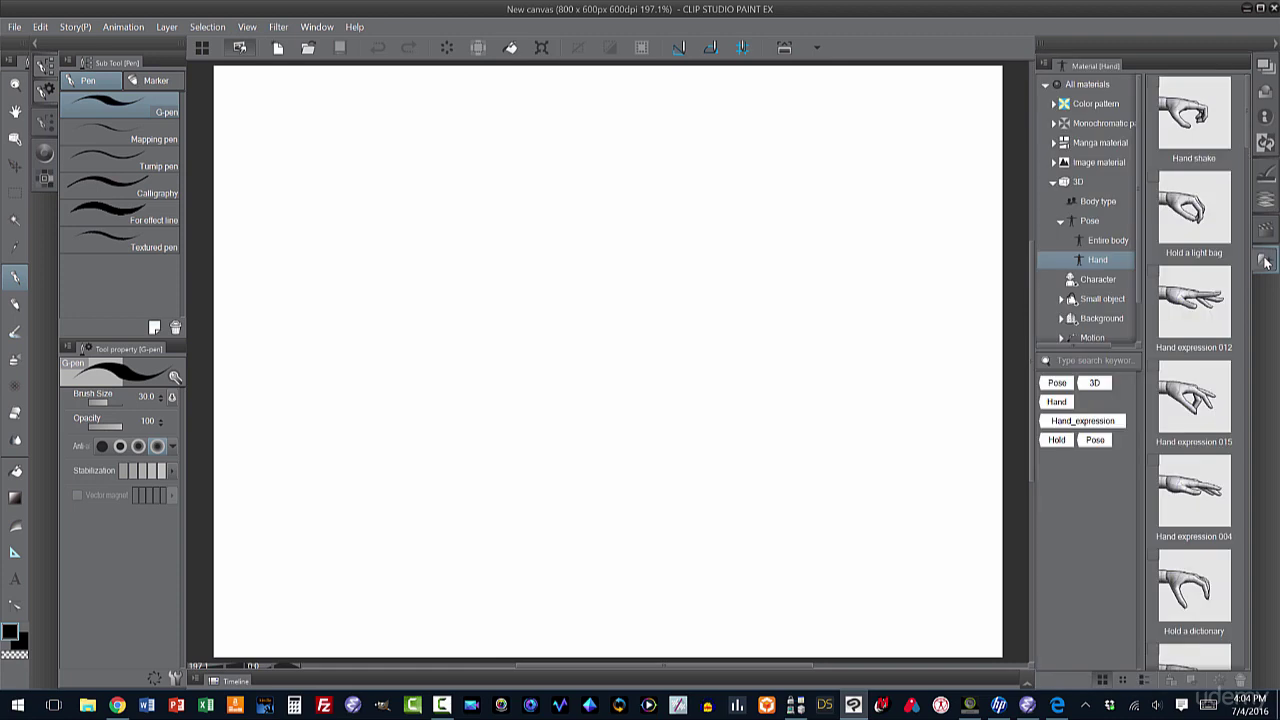
pyautogui.click(1090, 203)
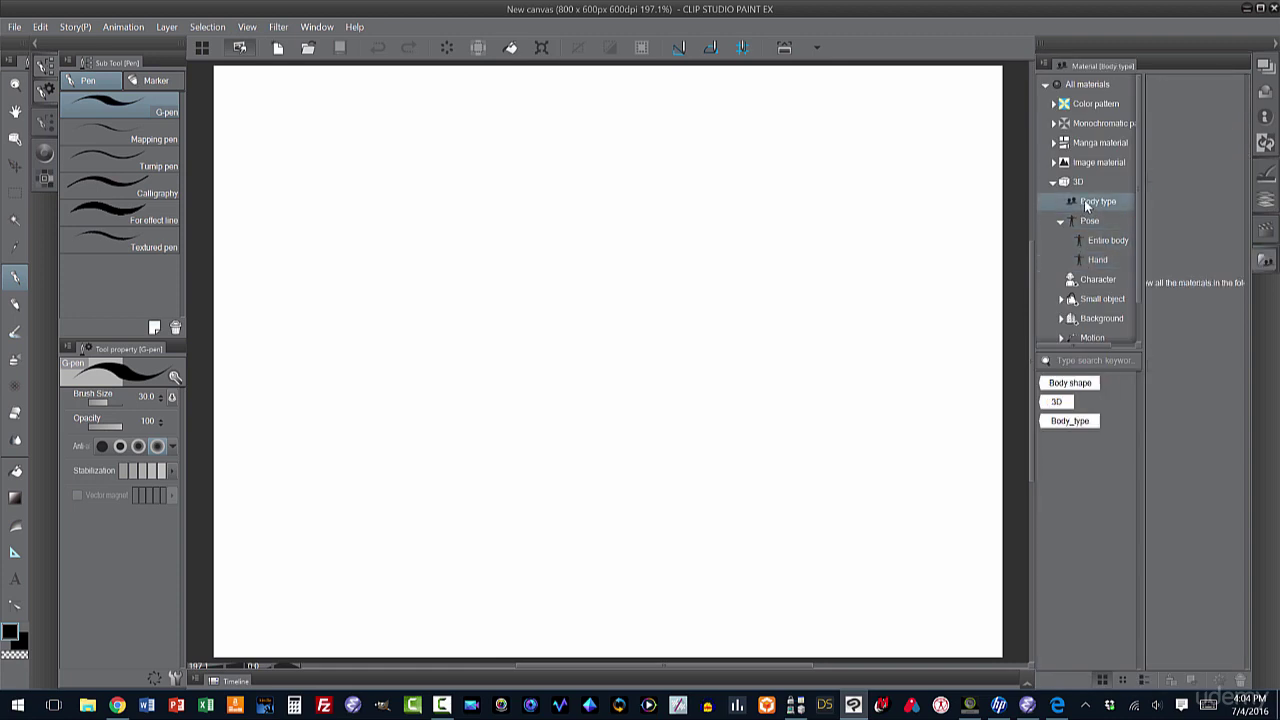
pyautogui.moveTo(1179, 128)
pyautogui.mouseDown()
pyautogui.moveTo(949, 223)
pyautogui.moveTo(691, 297)
pyautogui.moveTo(588, 342)
pyautogui.mouseUp()
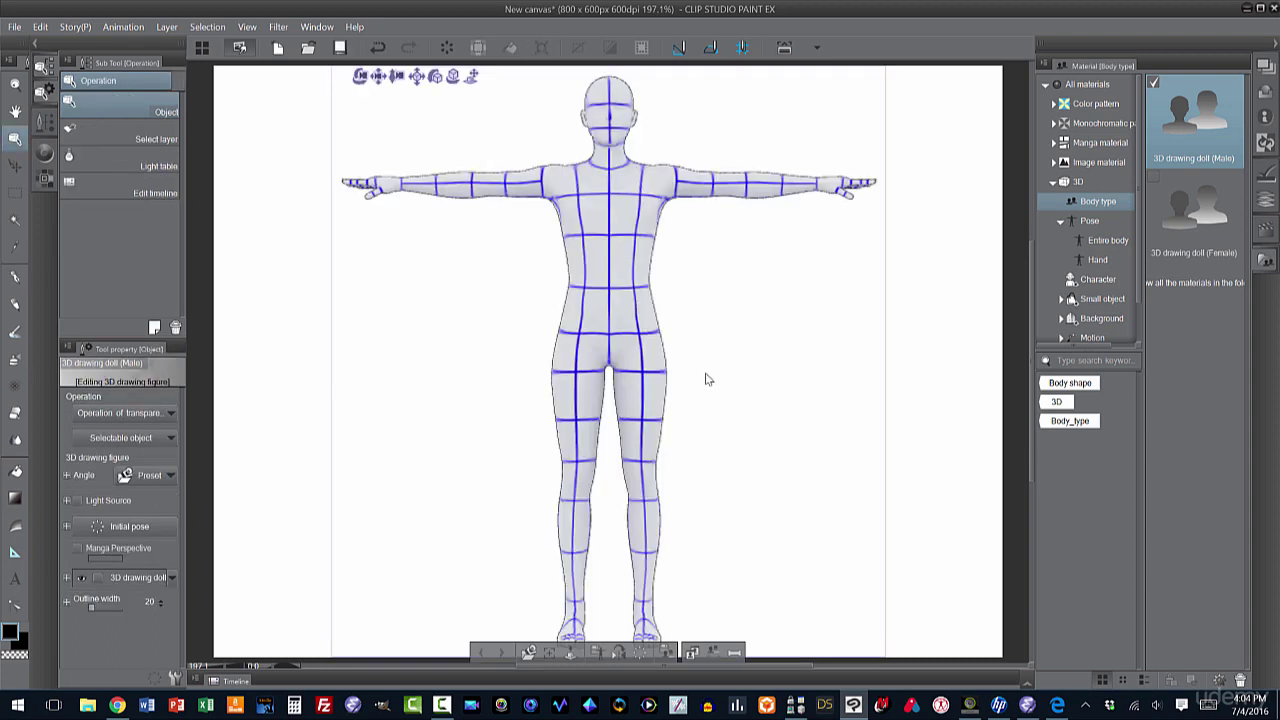
pyautogui.click(1080, 224)
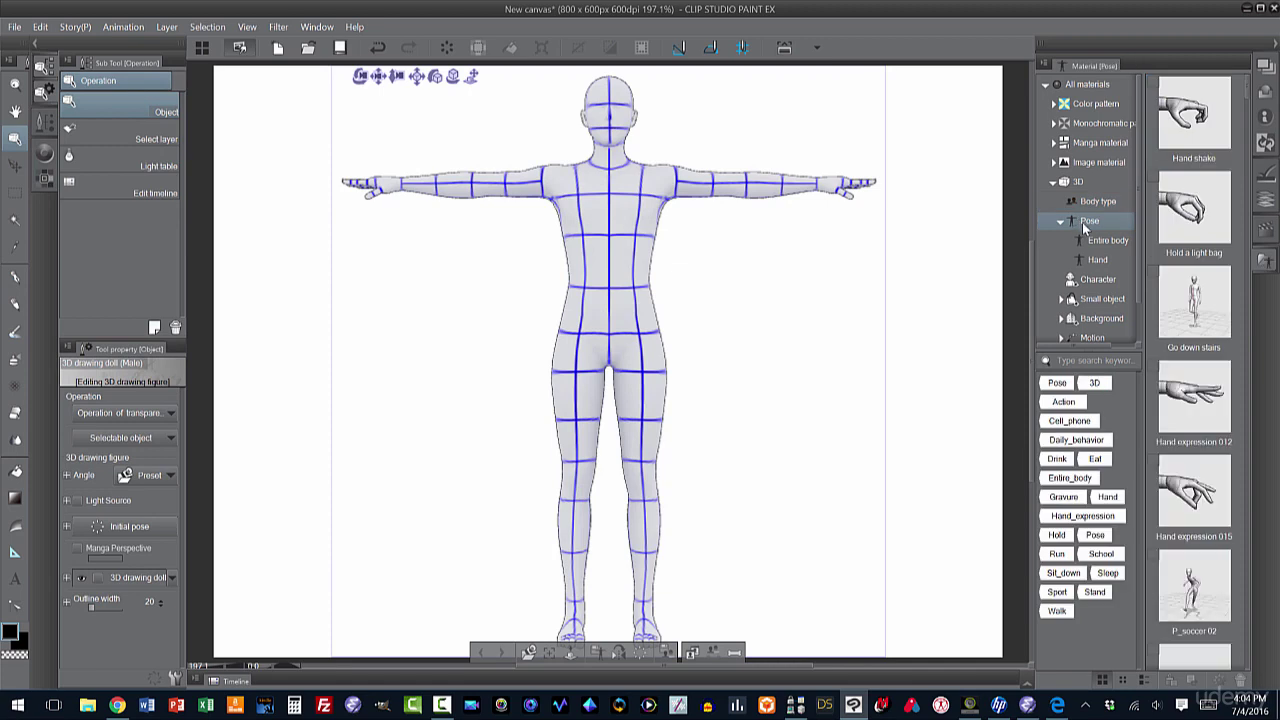
pyautogui.click(1090, 237)
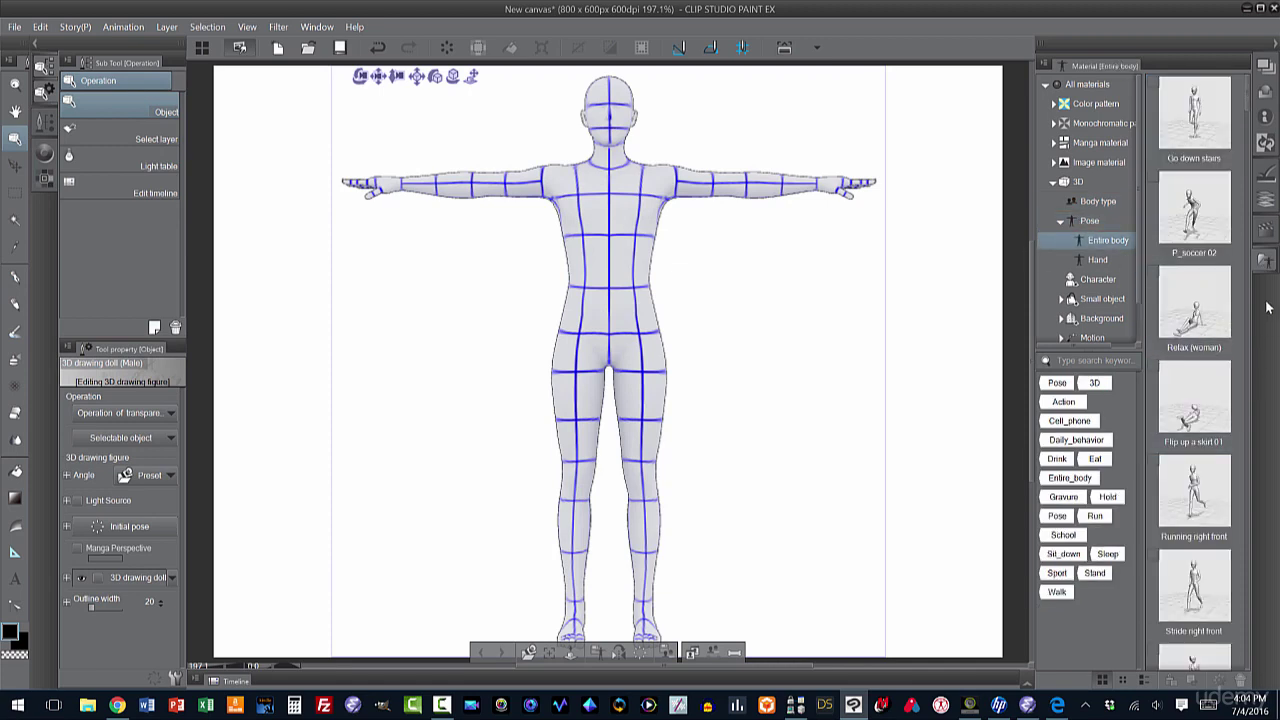
pyautogui.moveTo(1250, 110); pyautogui.dragTo(1244, 193)
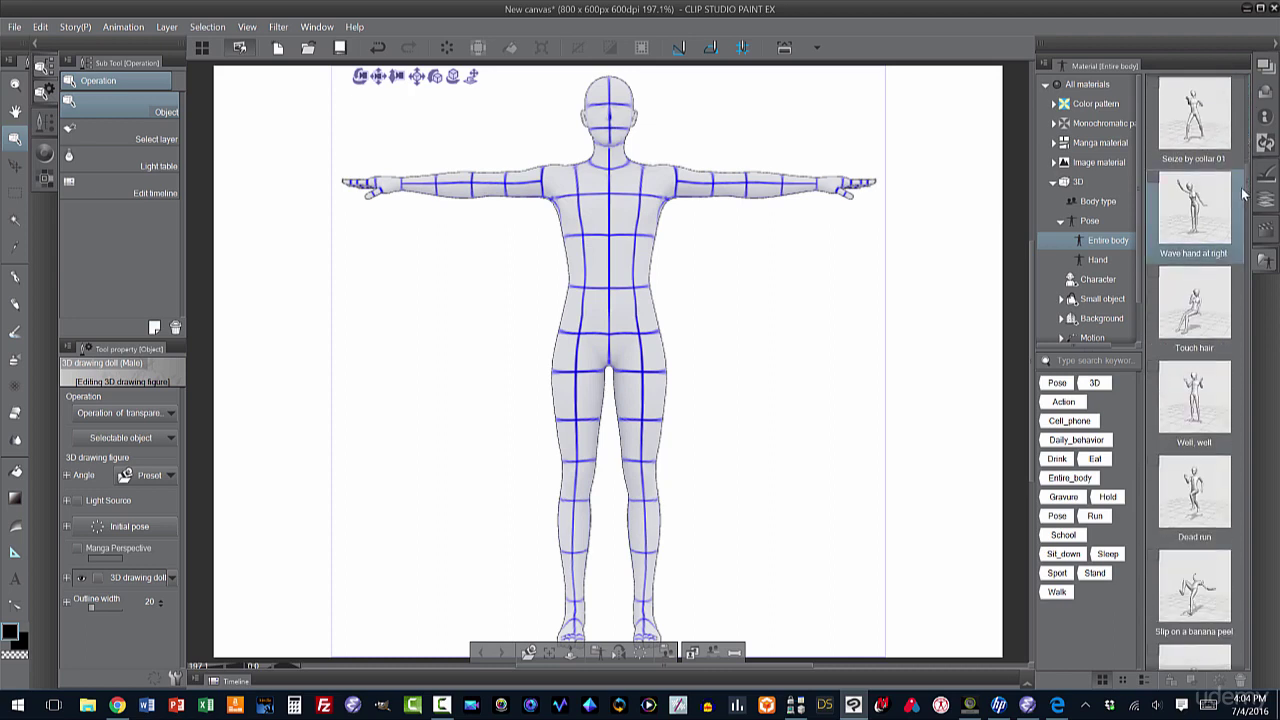
# - Apply the Seize by collar 01 pose, orbit to view the doll from above, and set Perspective to 30
pyautogui.click(1183, 126)
pyautogui.moveTo(1183, 126); pyautogui.dragTo(613, 258)
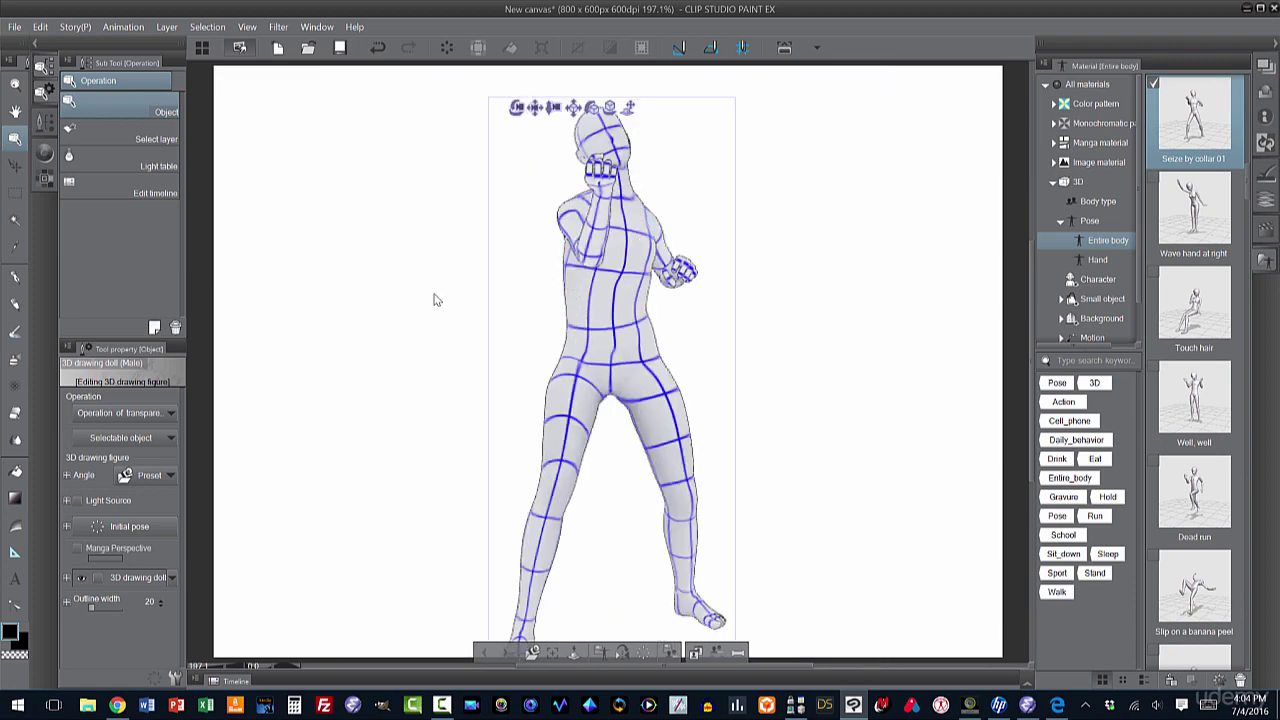
pyautogui.moveTo(361, 248); pyautogui.dragTo(526, 234)
pyautogui.moveTo(610, 163); pyautogui.dragTo(420, 295)
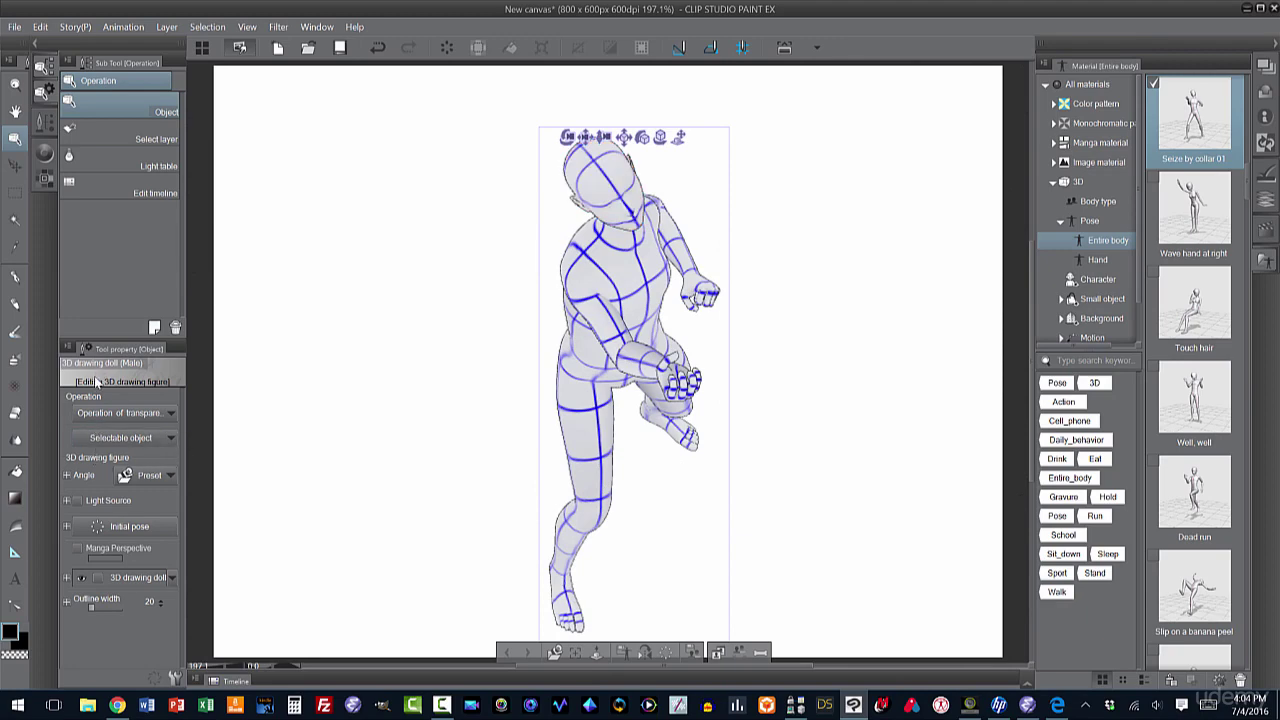
pyautogui.click(65, 475)
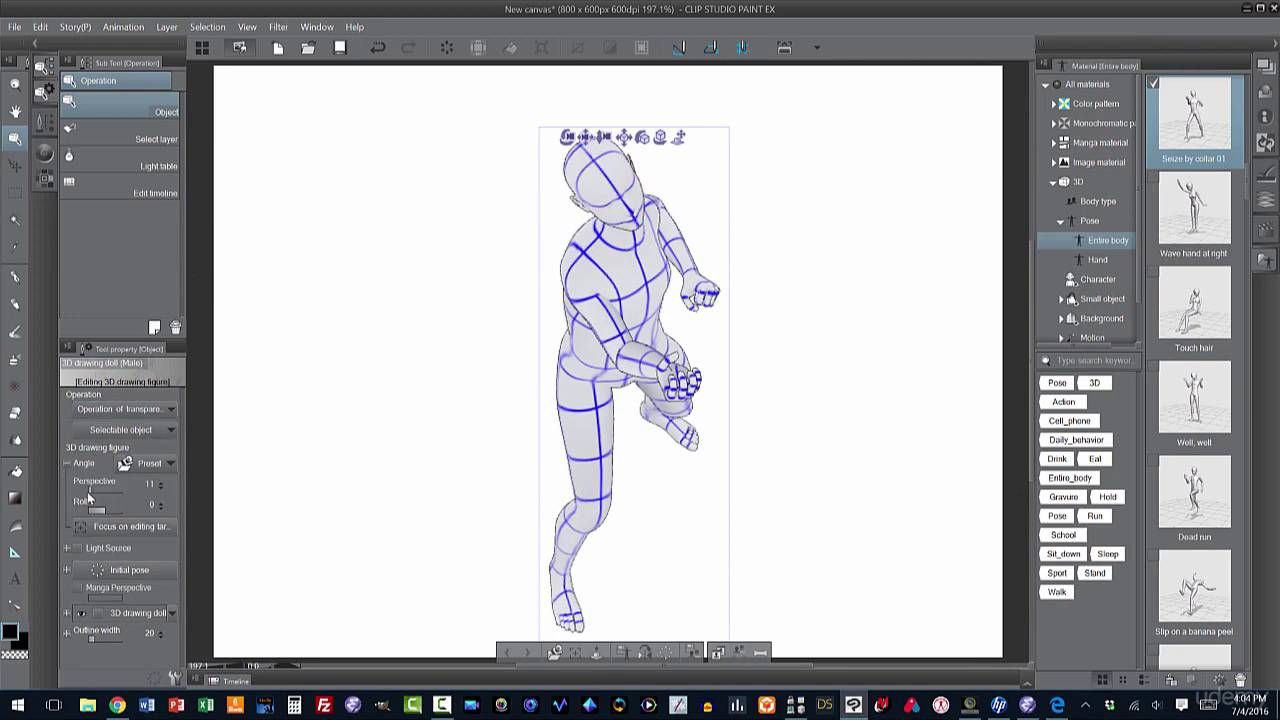
pyautogui.moveTo(90, 490); pyautogui.dragTo(100, 496)
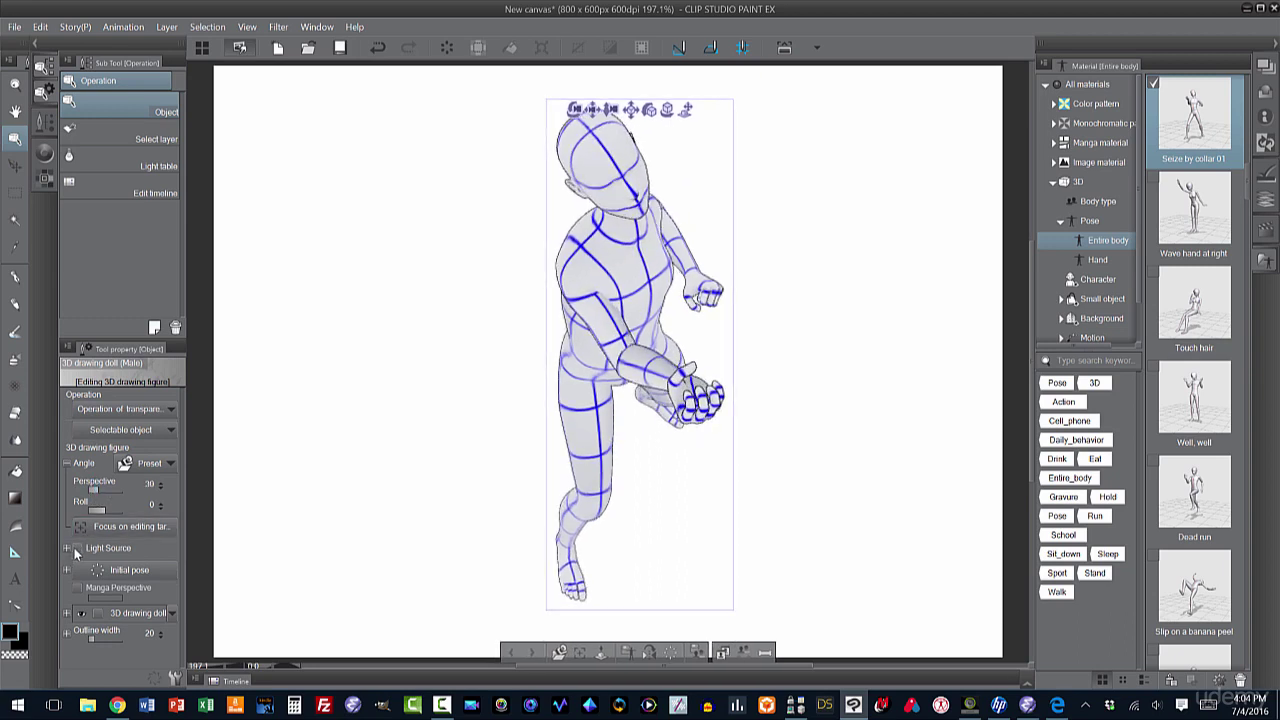
# - Enable Light Source shading on the doll and set the light direction on the sphere
pyautogui.click(74, 549)
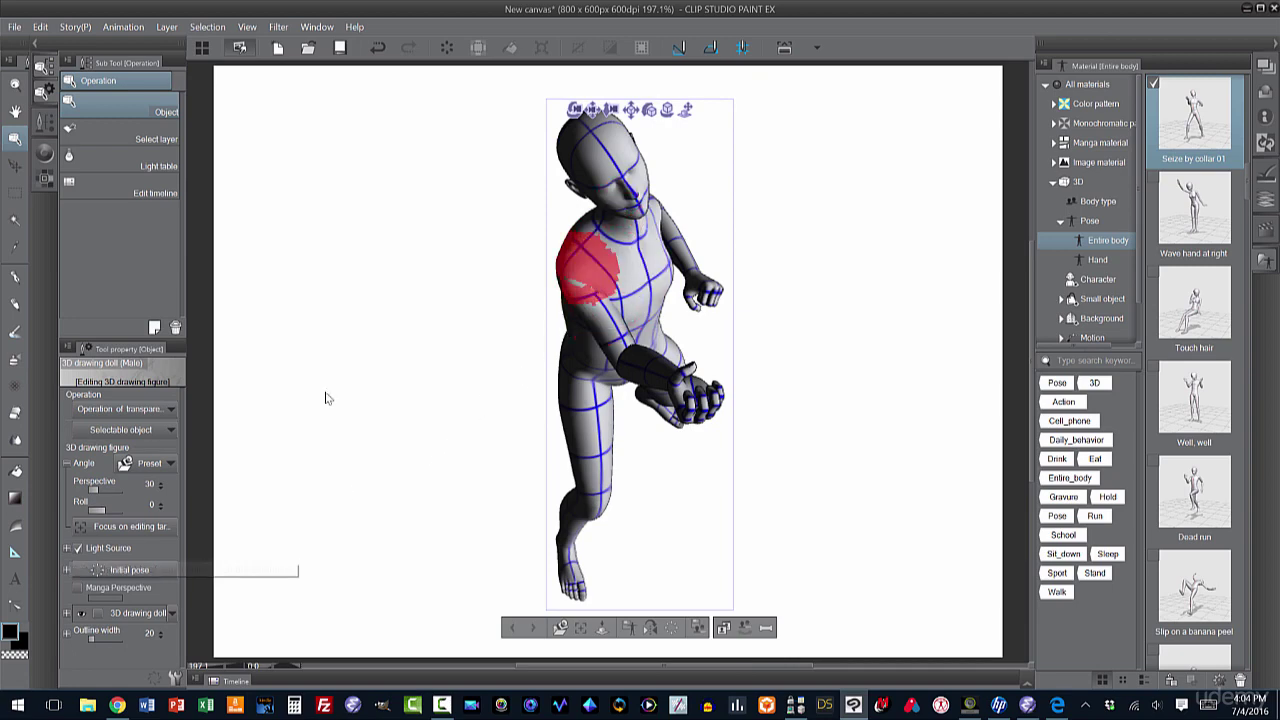
pyautogui.click(67, 549)
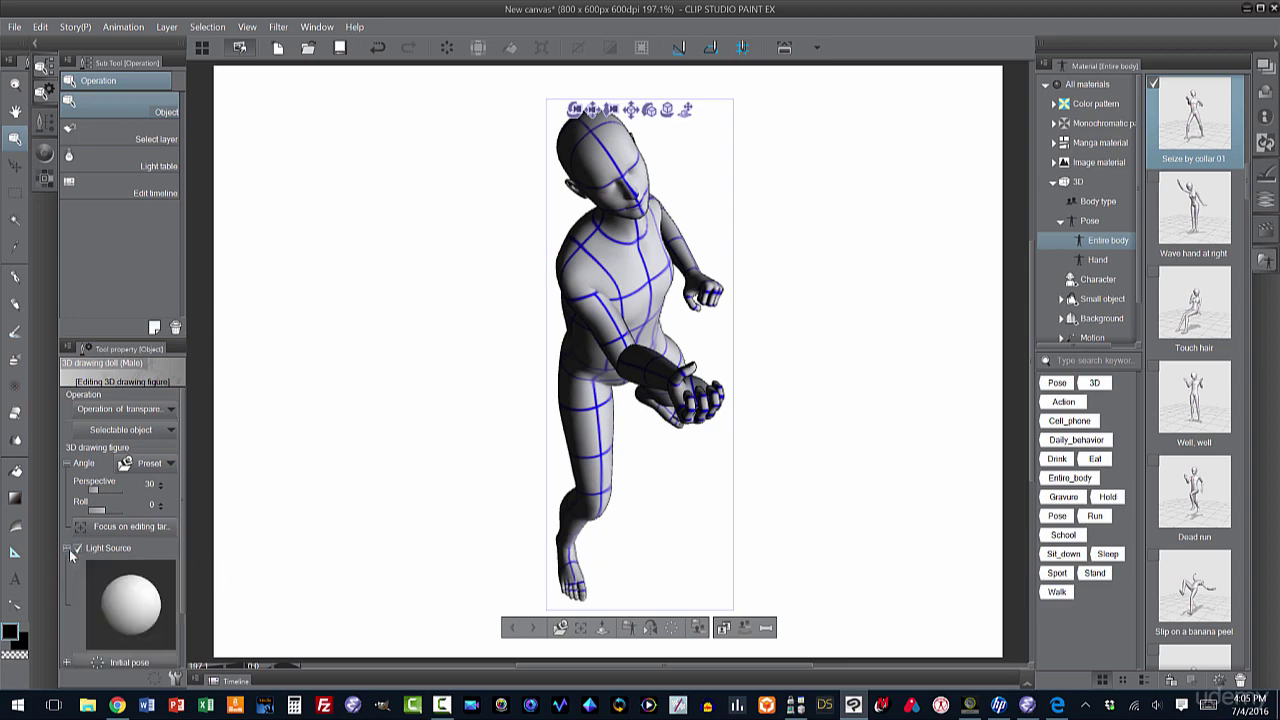
pyautogui.click(100, 602)
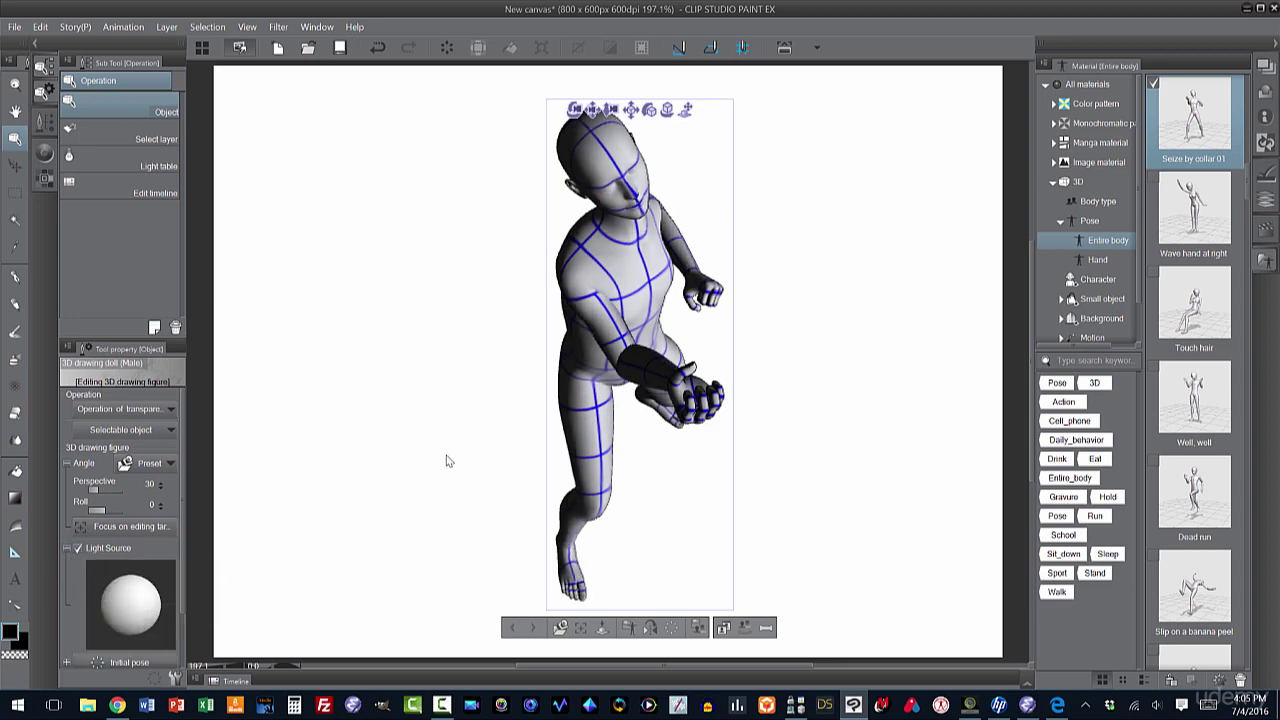